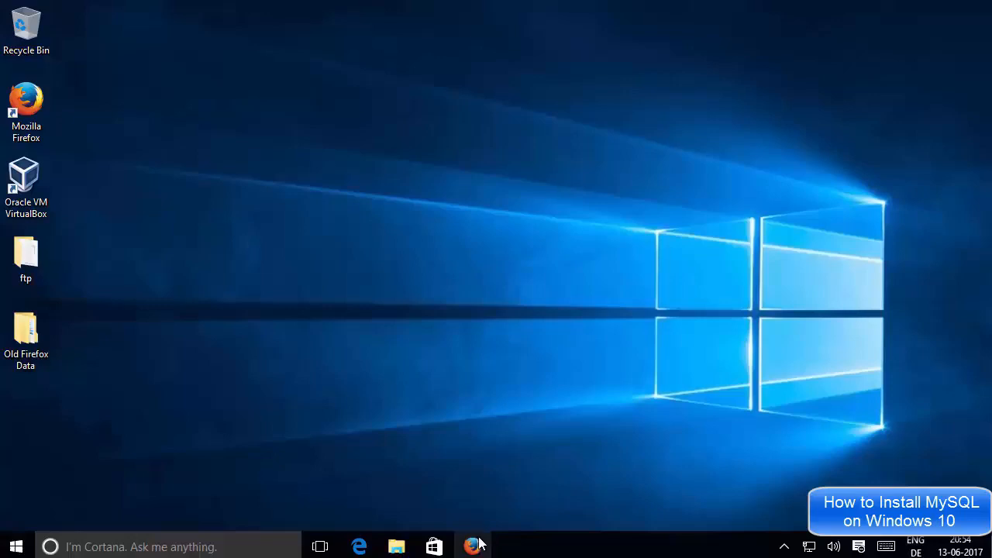
Switch to Firefox, search Google for "download mysql" and open the MySQL Community Downloads result in a new tab.
click(471, 544)
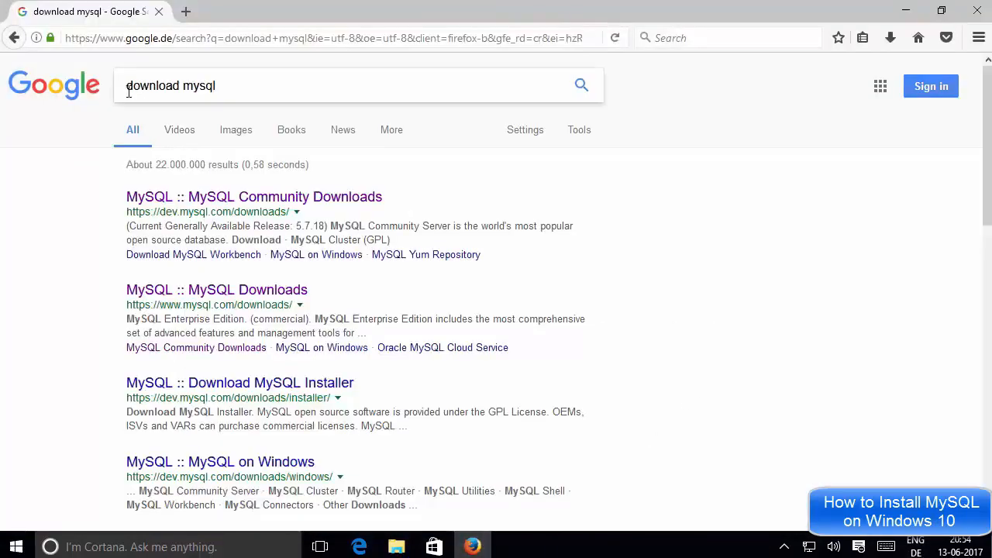
click(227, 85)
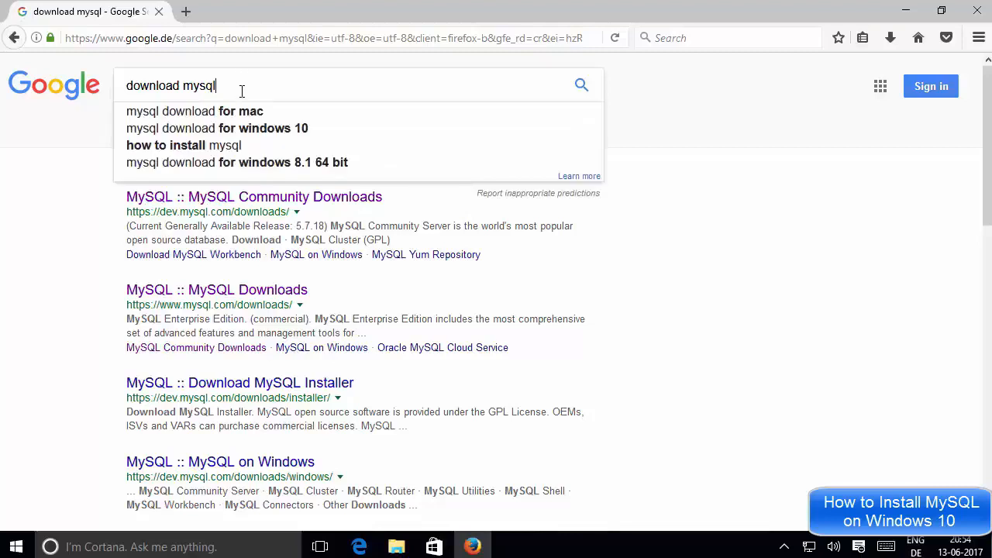
drag(242, 91, 132, 84)
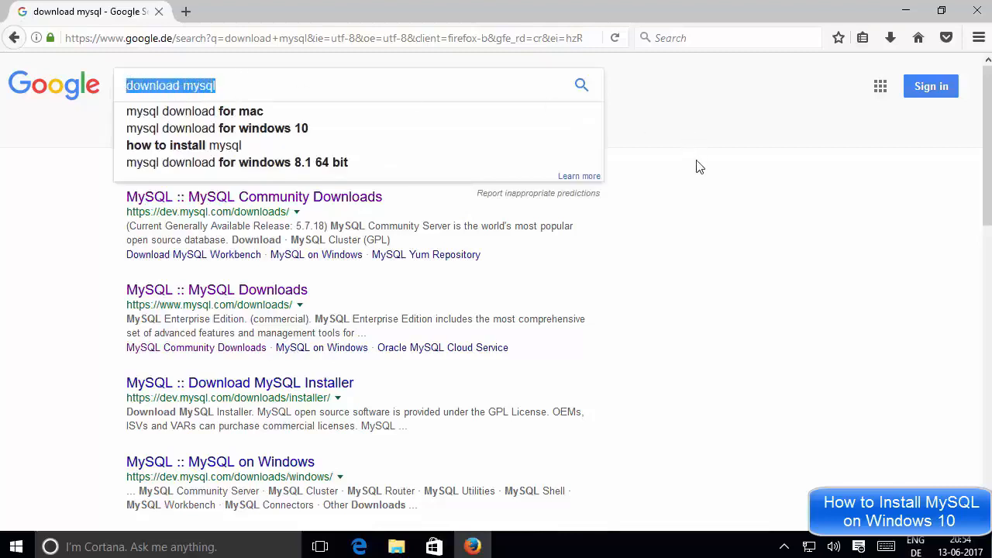
click(685, 176)
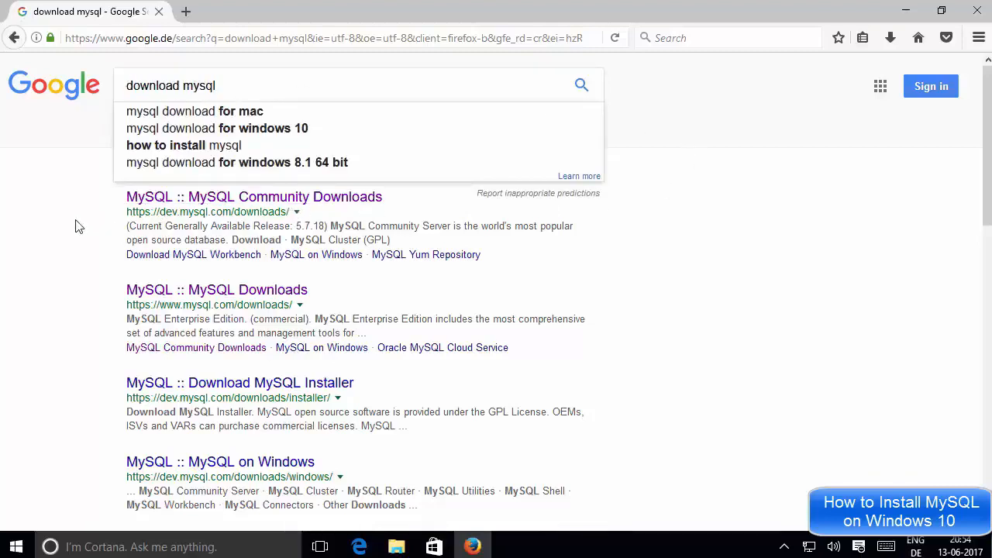
click(581, 85)
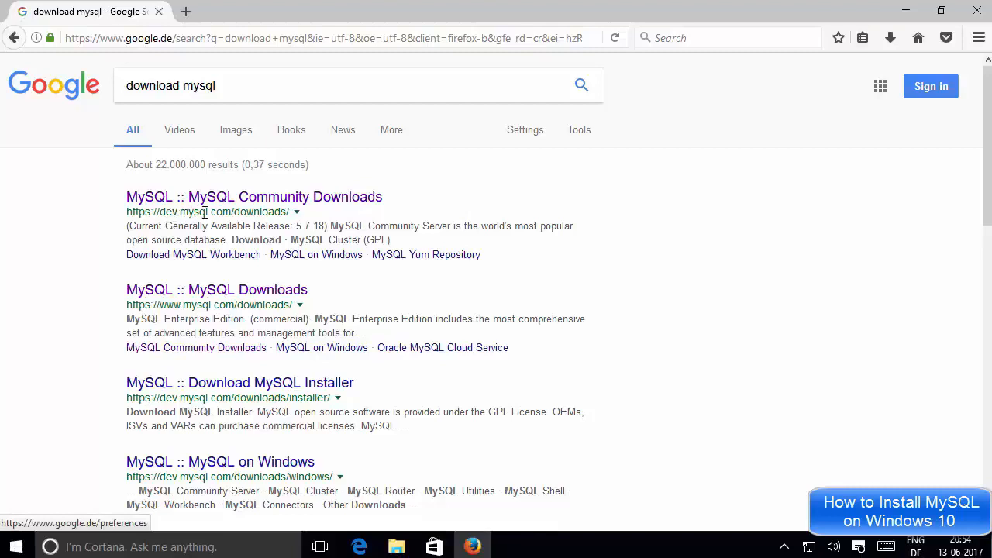
middle_click(271, 203)
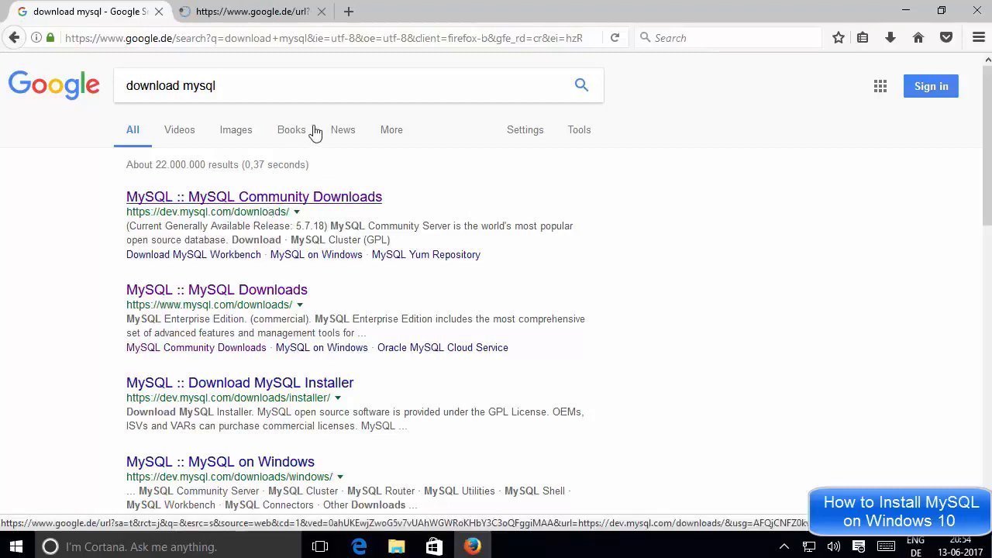
click(265, 14)
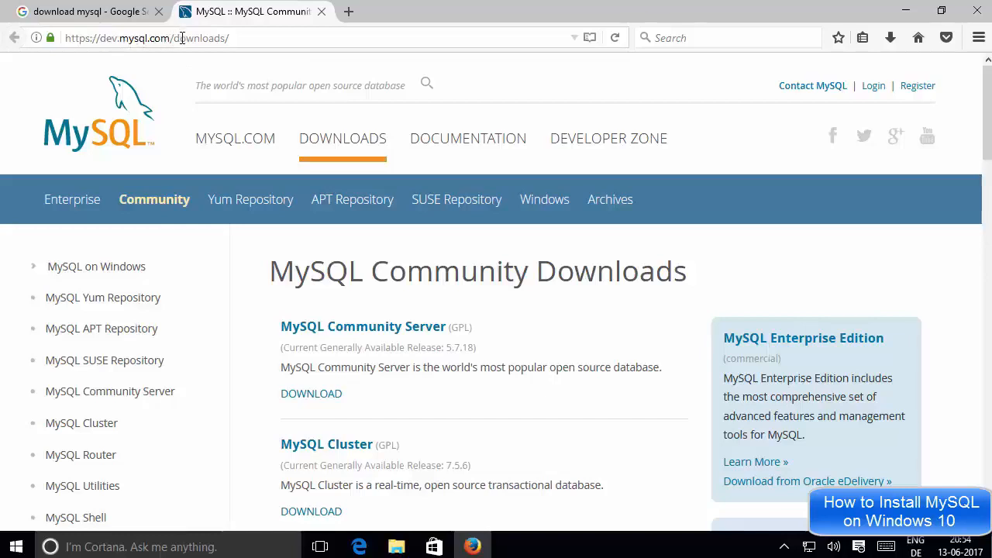
Go to the MySQL site's home page and reach the Community (GPL) Downloads through its main Downloads page.
click(110, 115)
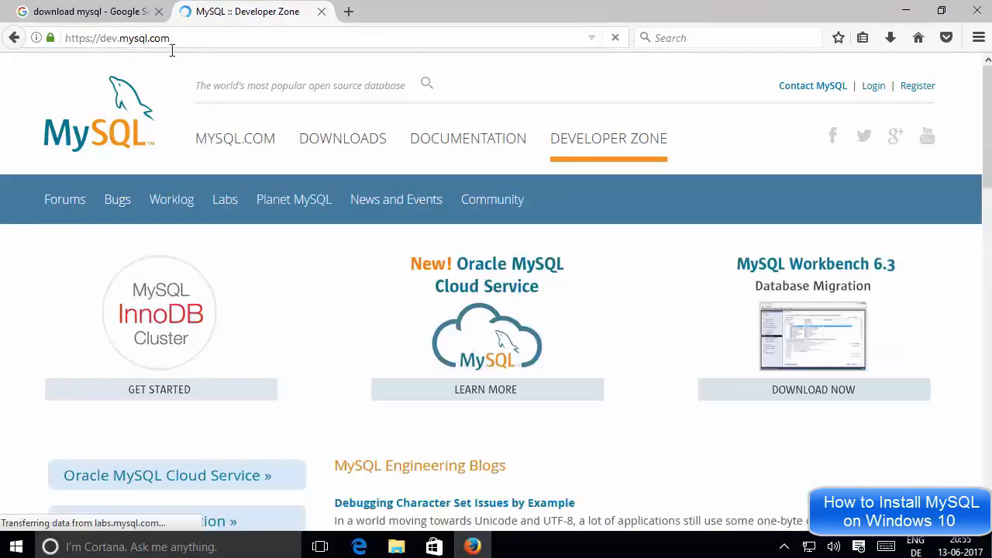
click(336, 145)
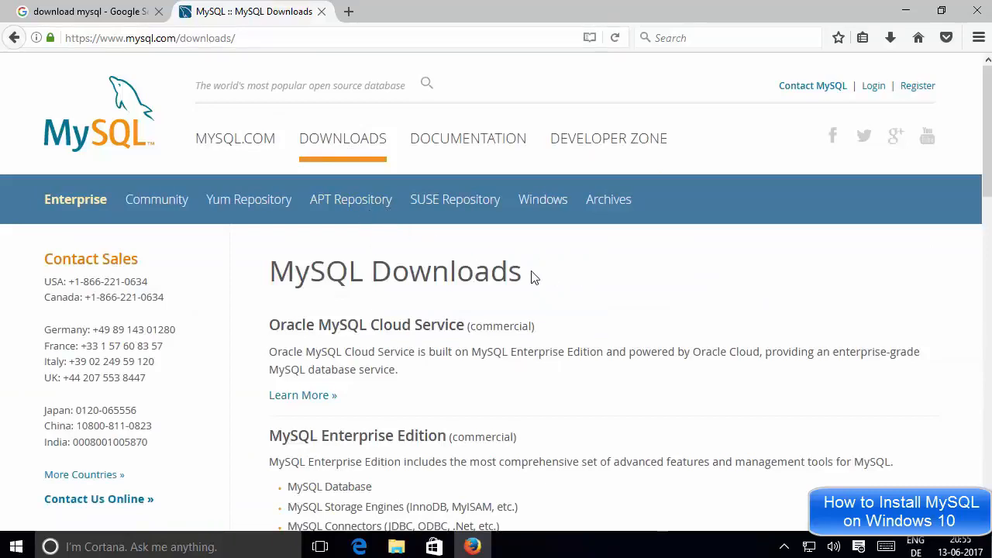
scroll(534, 278, down, 2)
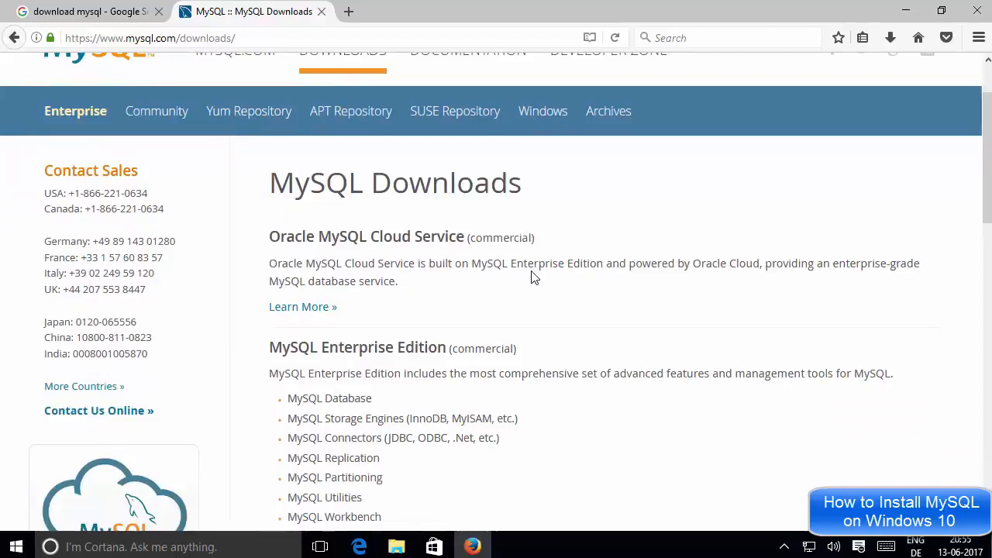
scroll(530, 257, down, 7)
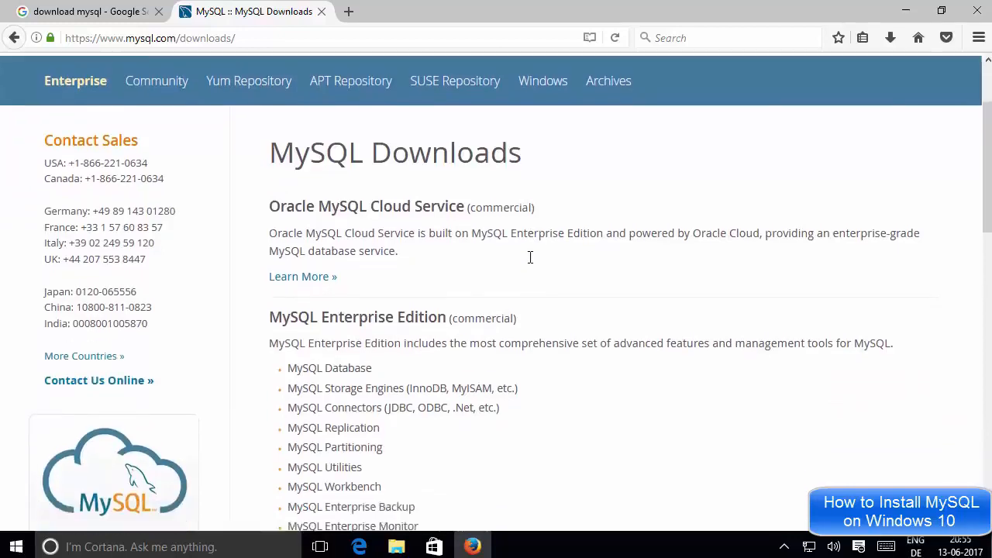
scroll(530, 262, down, 9)
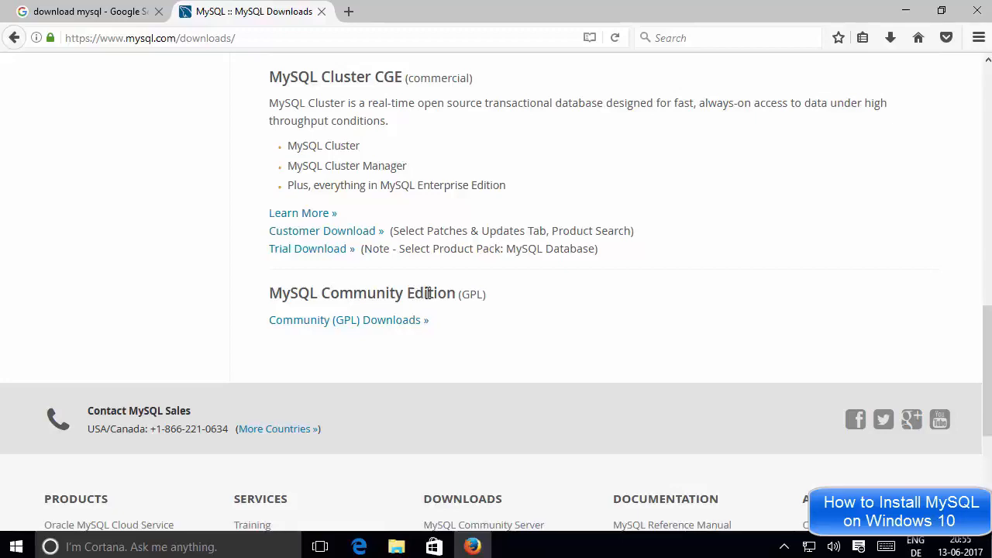
click(330, 325)
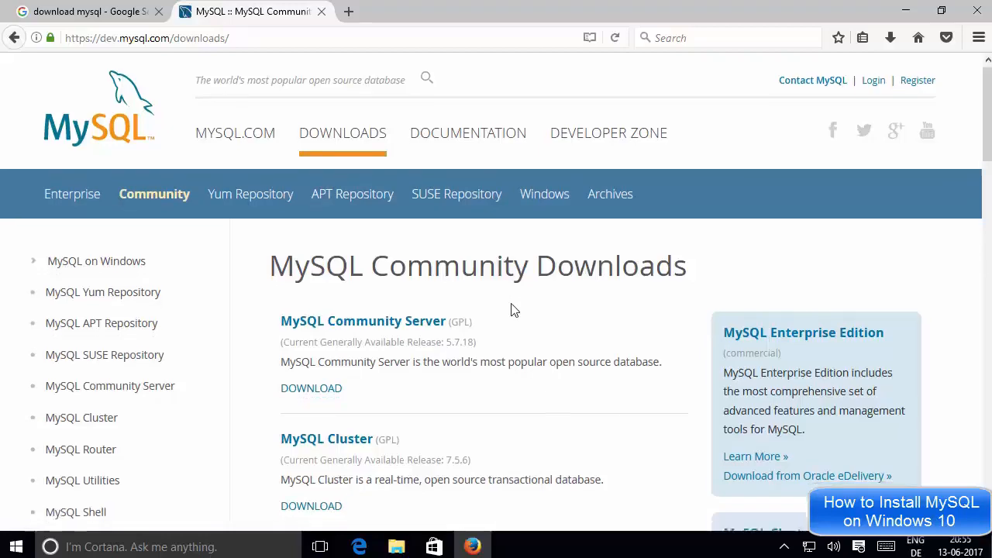
Look over the MySQL Community Downloads products and open the MySQL Community Server download page.
scroll(511, 310, down, 5)
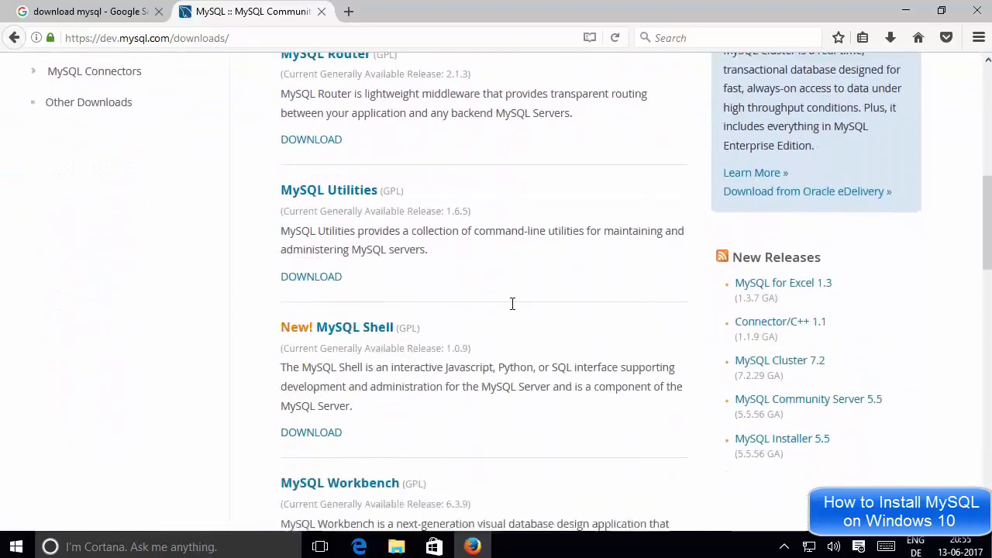
scroll(512, 303, up, 5)
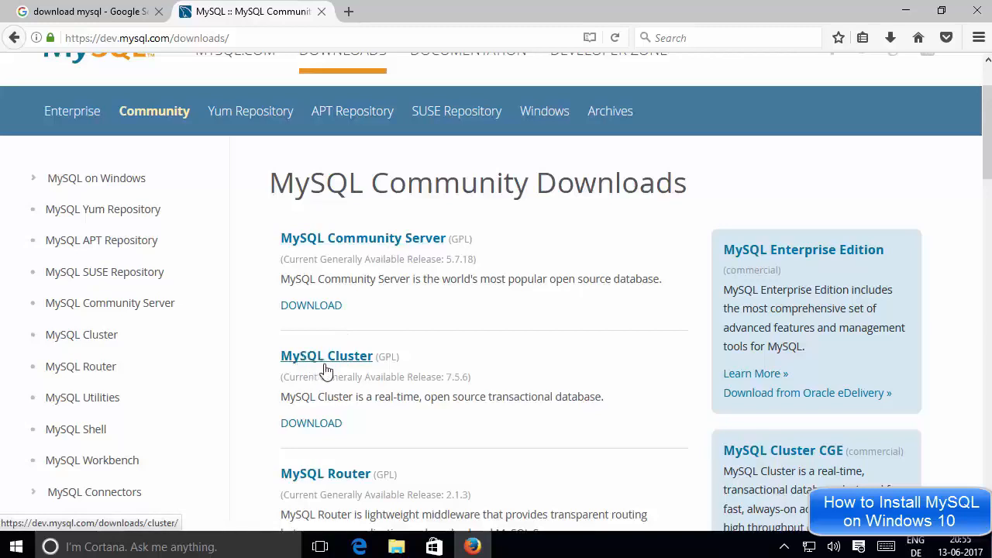
scroll(444, 444, down, 1)
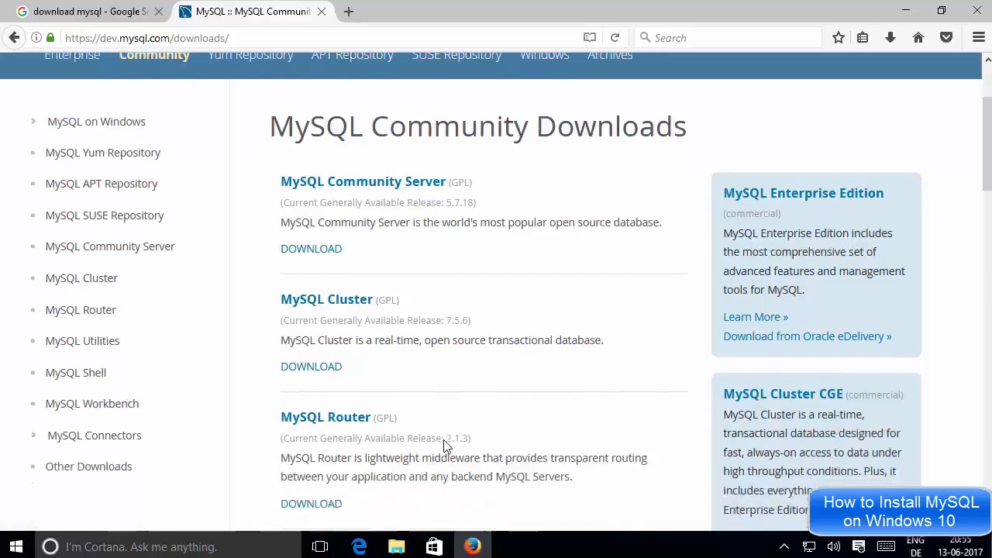
scroll(443, 444, down, 2)
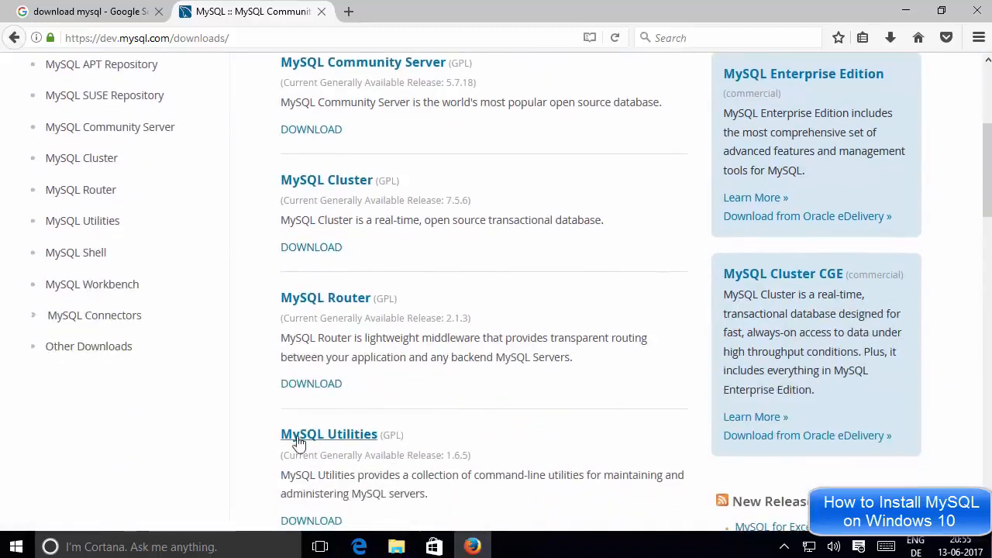
scroll(369, 436, up, 3)
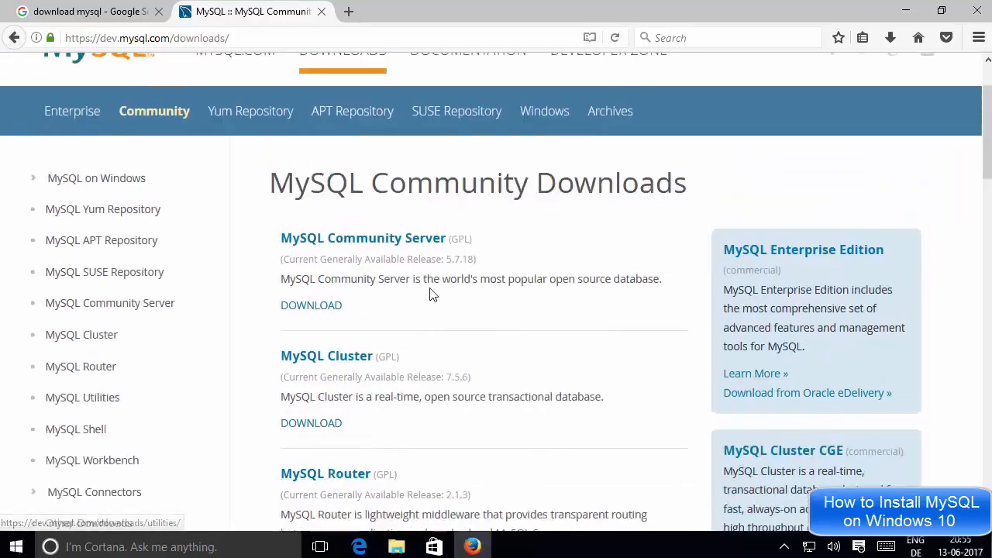
click(355, 245)
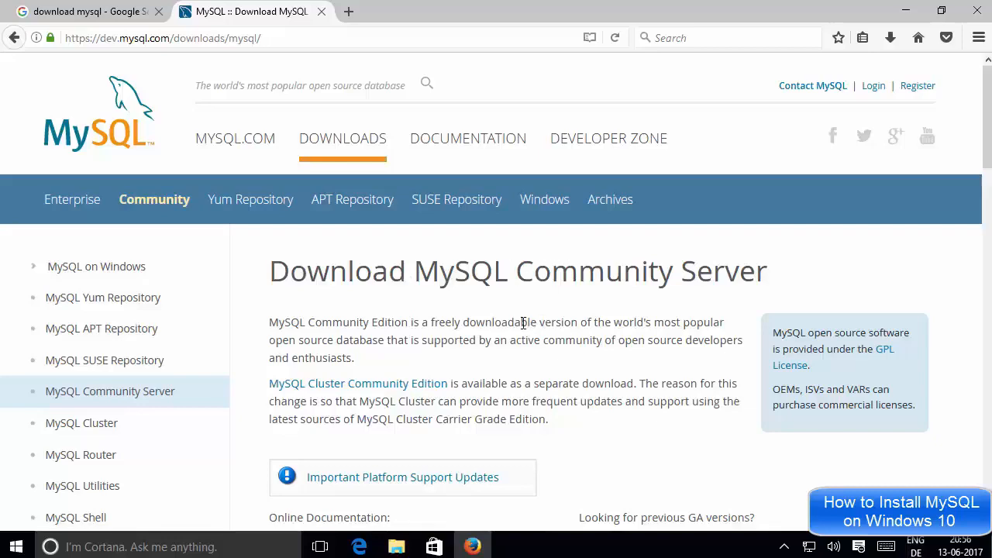
Choose Microsoft Windows as the operating system for MySQL Community Server 5.7.18 and keep the OS version at All.
scroll(523, 321, down, 6)
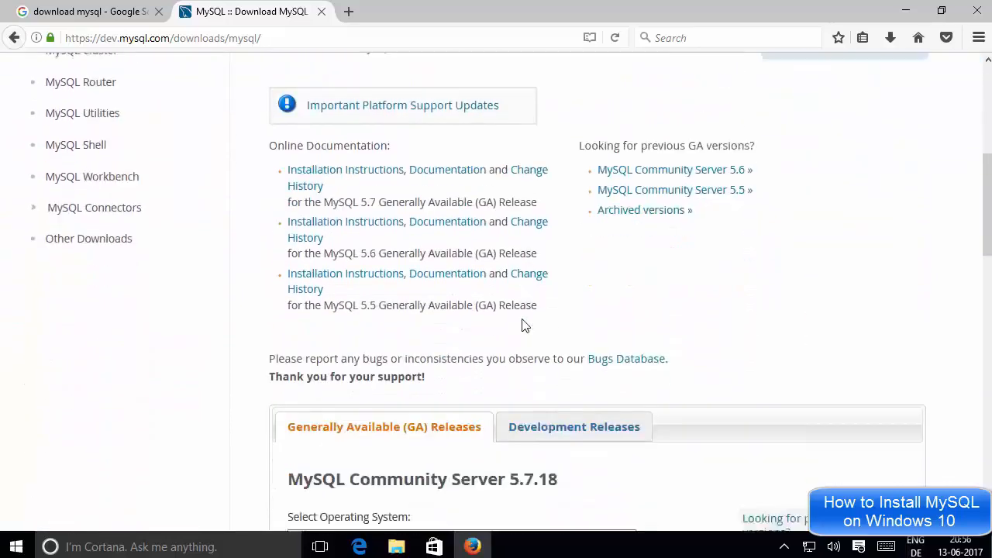
scroll(523, 323, down, 4)
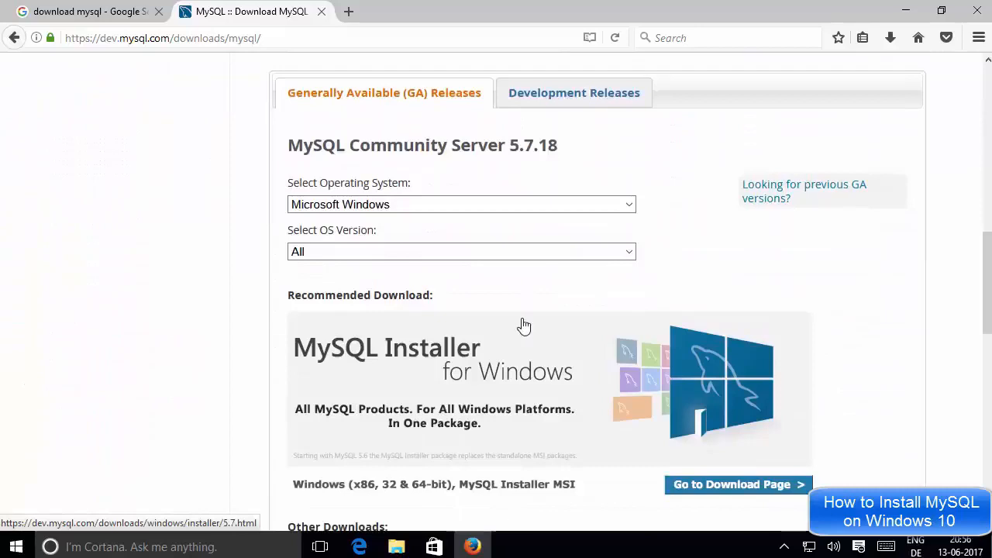
scroll(525, 326, down, 1)
scroll(523, 325, up, 2)
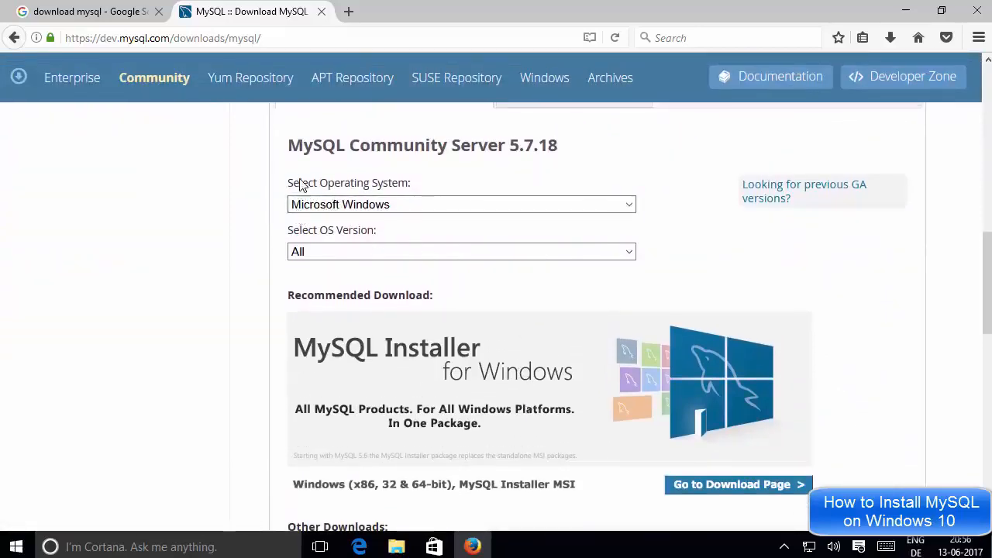
click(347, 210)
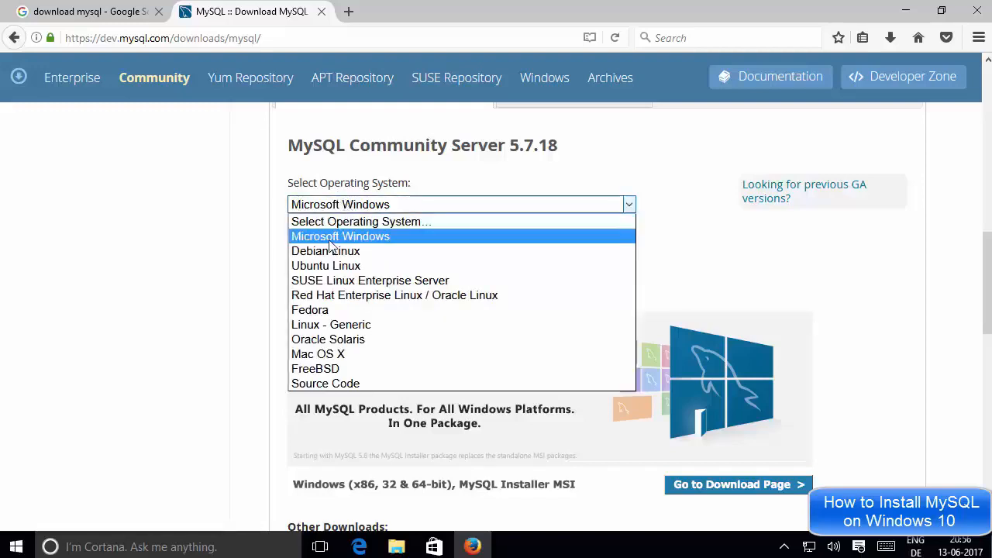
click(351, 236)
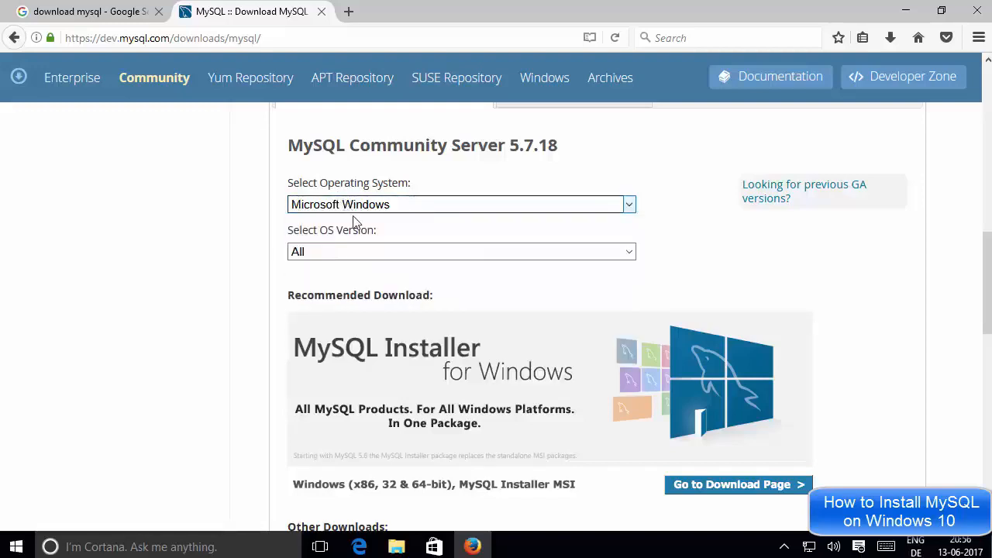
click(326, 254)
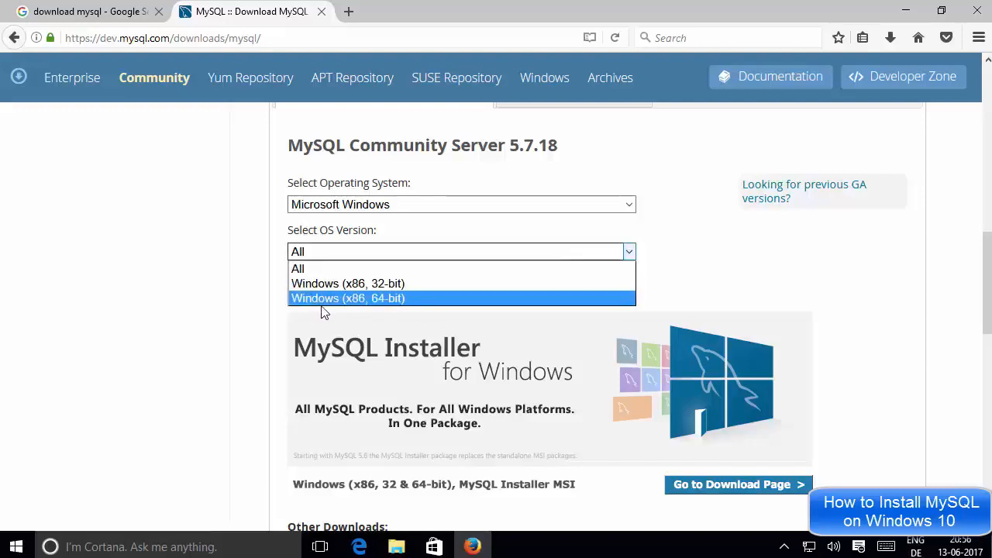
click(273, 293)
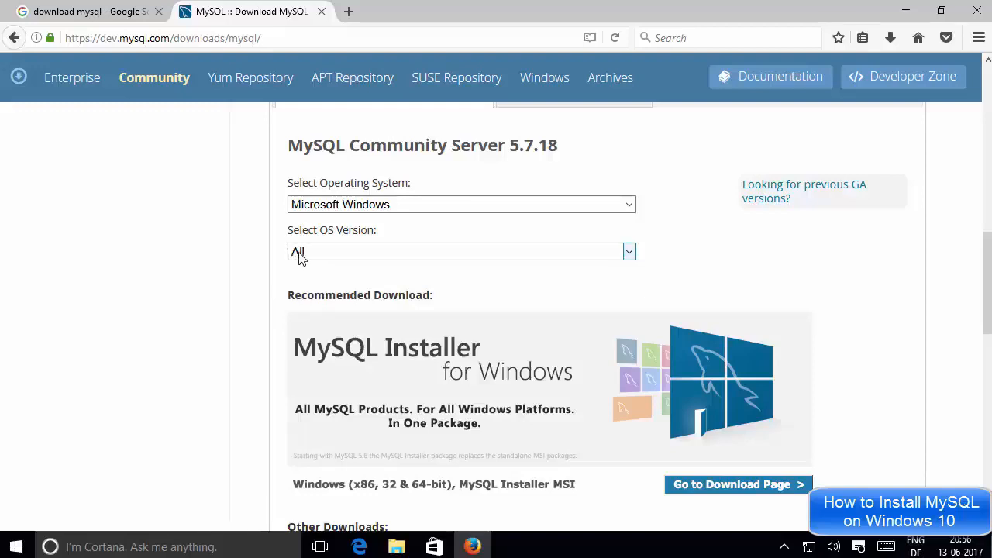
Review the Windows ZIP archives under Other Downloads and open the download page of the recommended MySQL Installer for Windows.
scroll(282, 301, down, 2)
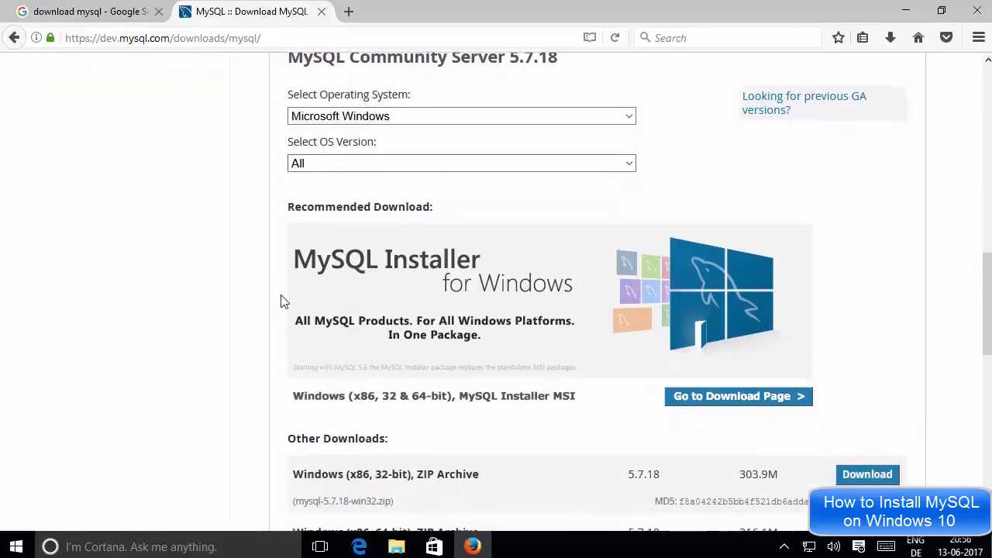
scroll(283, 301, down, 2)
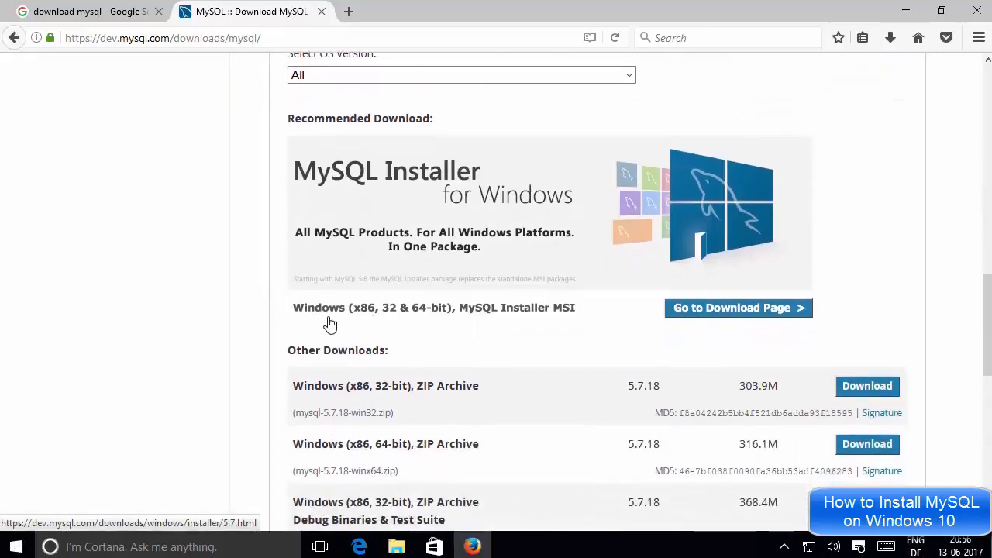
scroll(349, 318, down, 2)
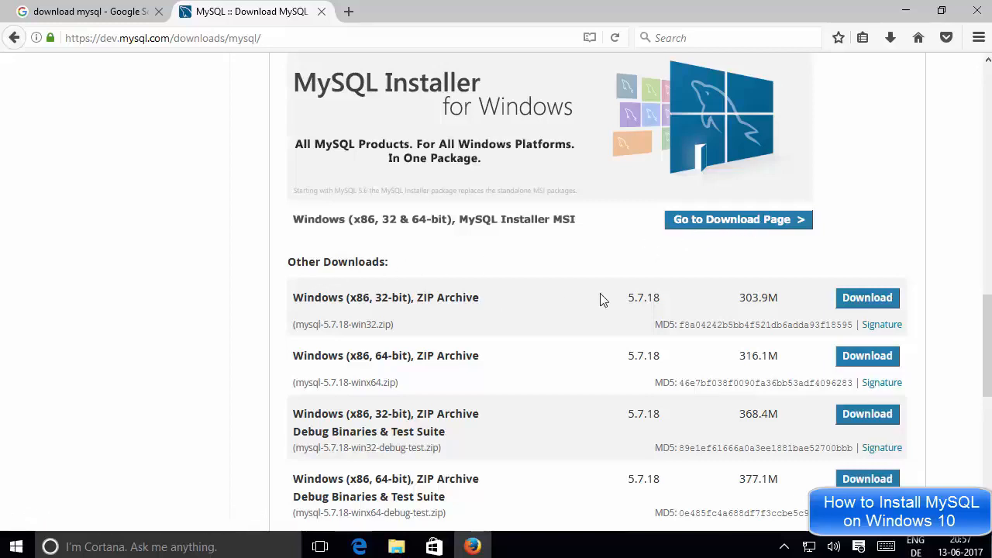
drag(286, 265, 399, 269)
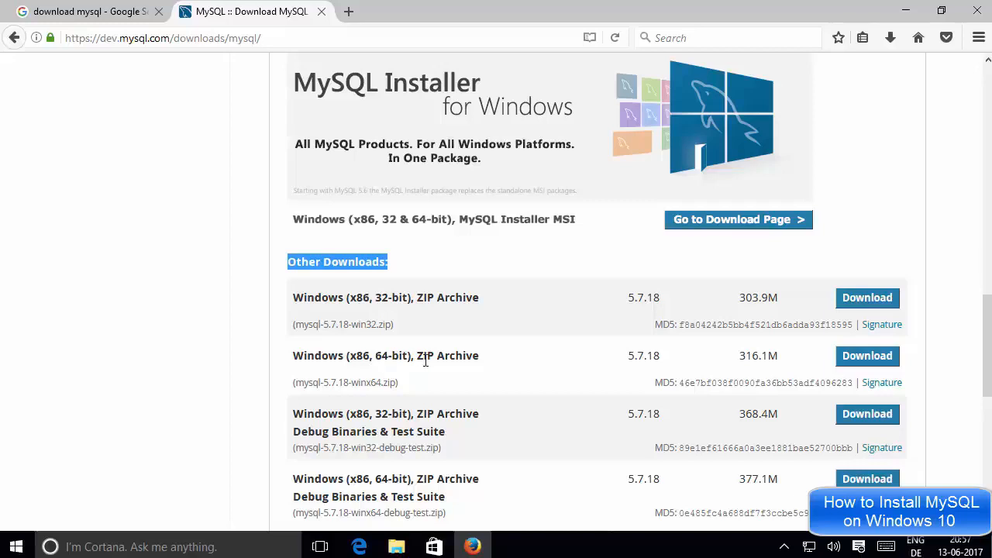
scroll(563, 356, down, 4)
scroll(563, 356, up, 4)
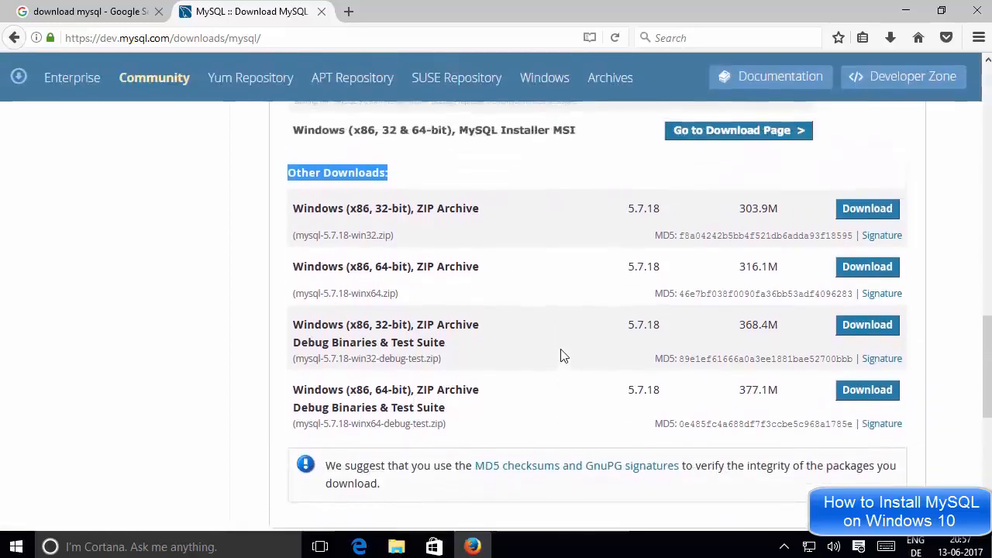
scroll(563, 356, up, 2)
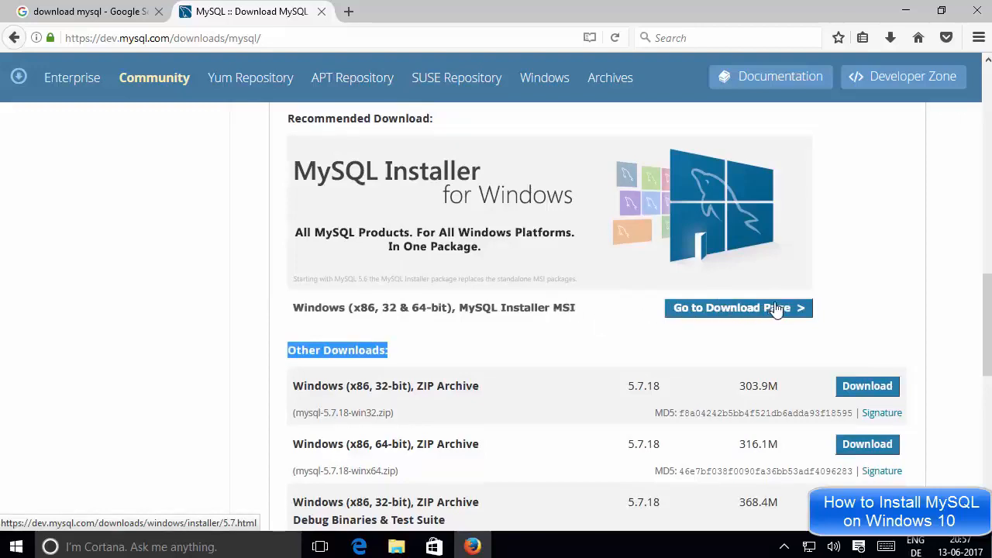
click(726, 313)
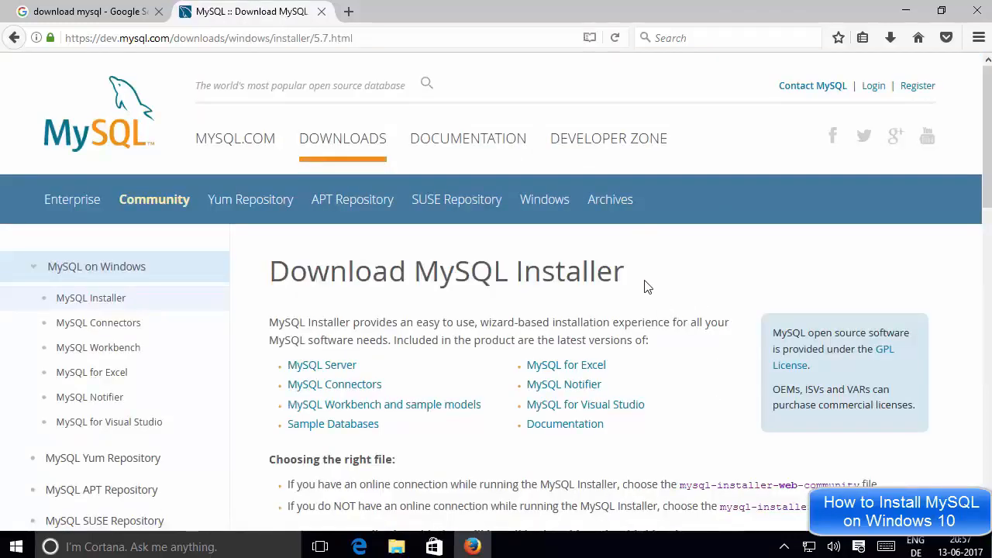
Review how to choose the right file and compare the names and sizes of the two MySQL Installer 5.7.18 MSI packages.
scroll(648, 287, down, 3)
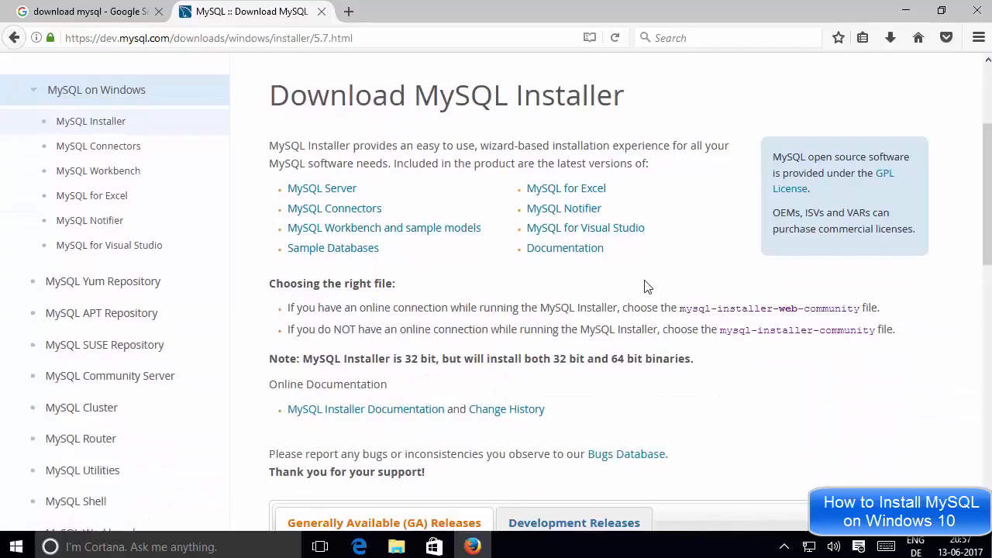
scroll(648, 287, down, 6)
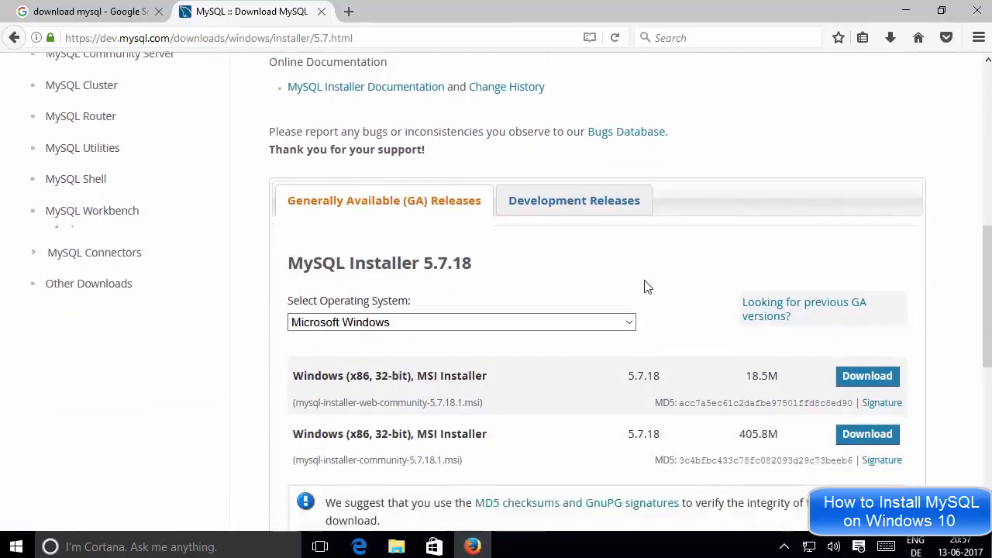
scroll(647, 287, down, 3)
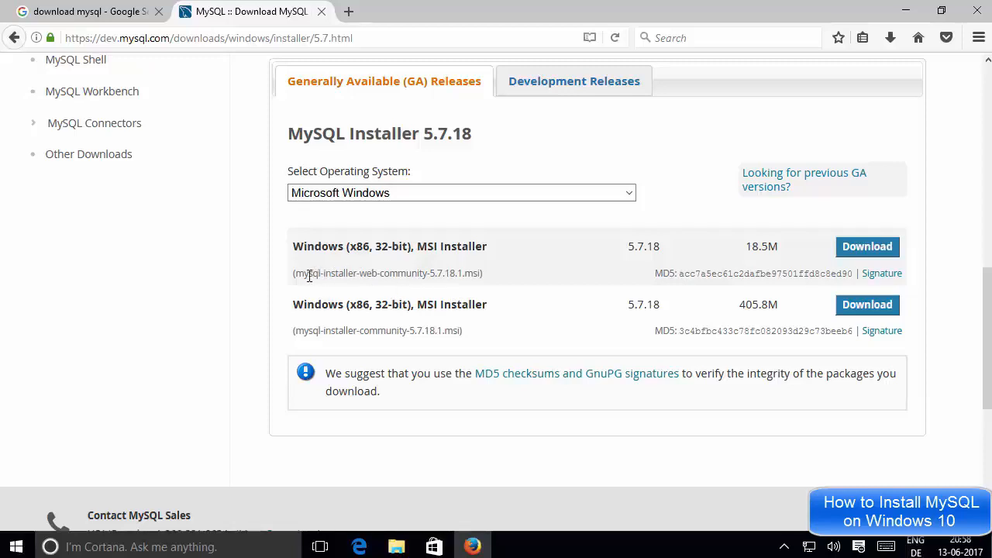
drag(296, 273, 405, 275)
triple_click(405, 275)
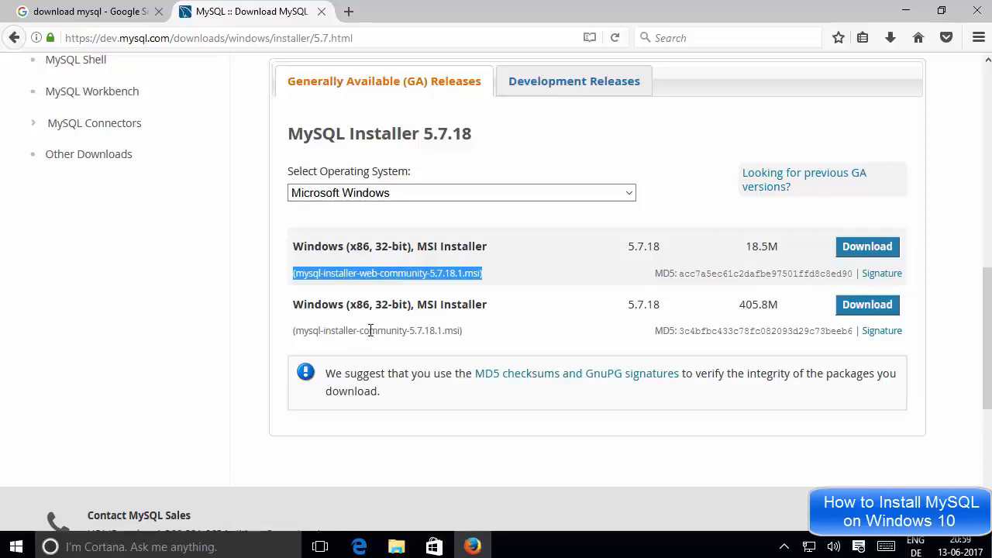
click(789, 246)
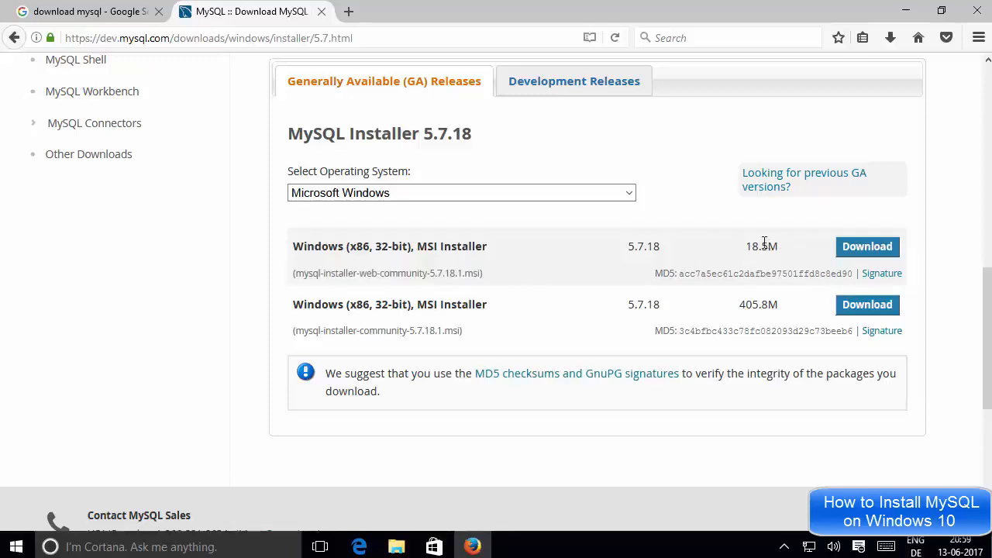
drag(764, 242, 749, 242)
key(Tab)
click(763, 301)
drag(742, 305, 782, 309)
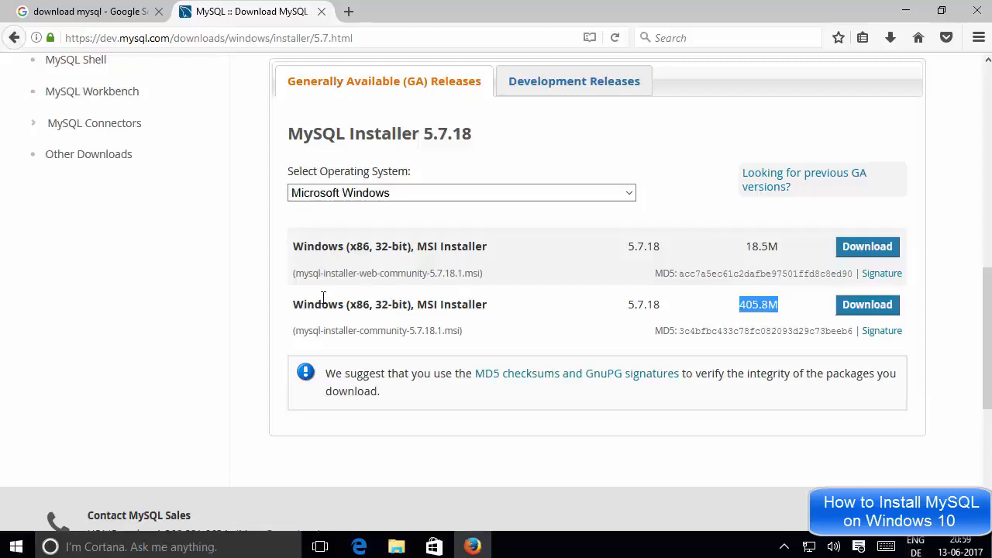
drag(295, 310, 784, 307)
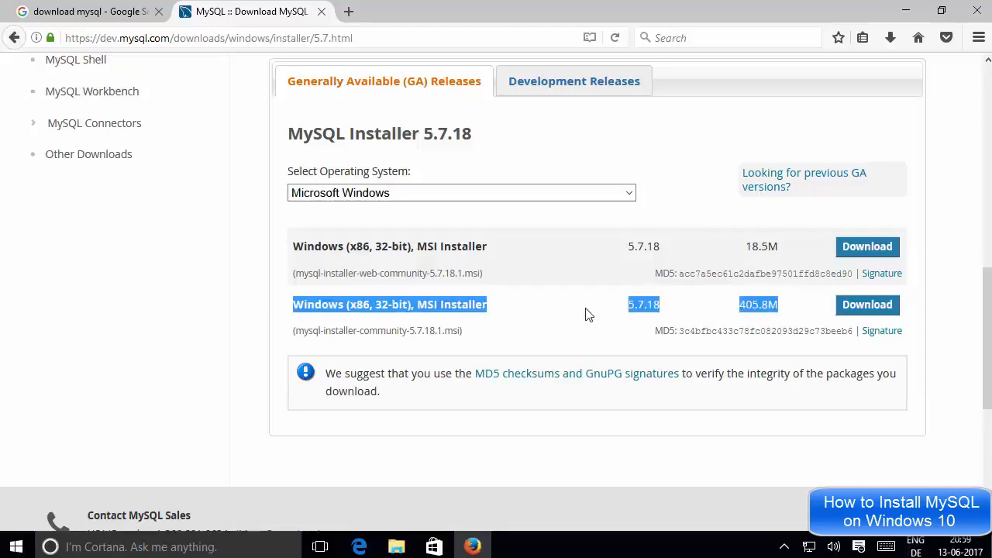
click(741, 307)
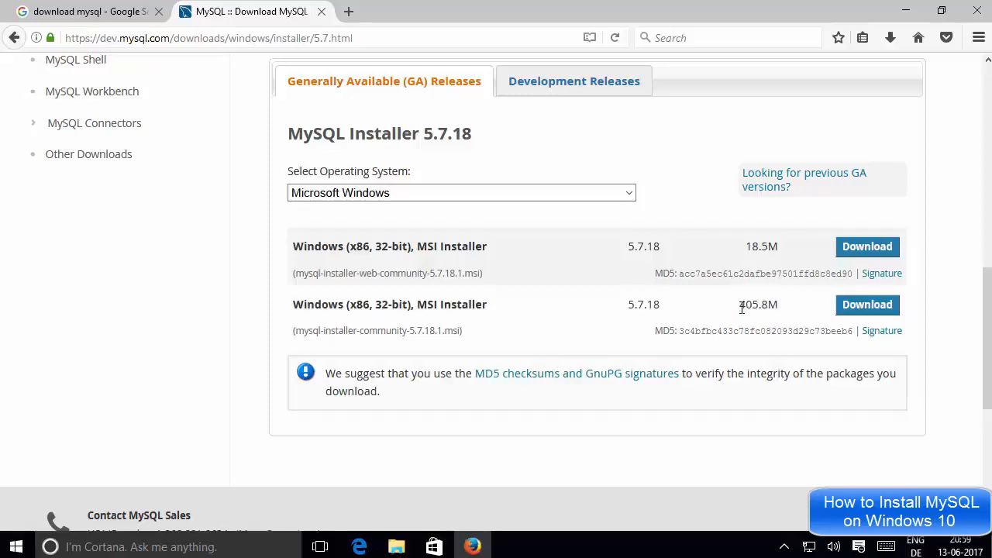
drag(742, 308, 777, 304)
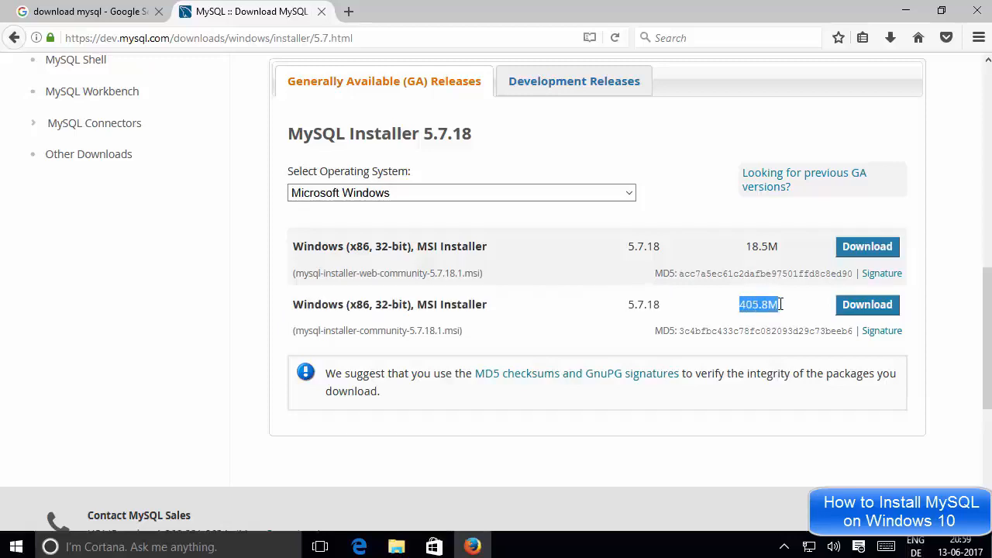
click(781, 304)
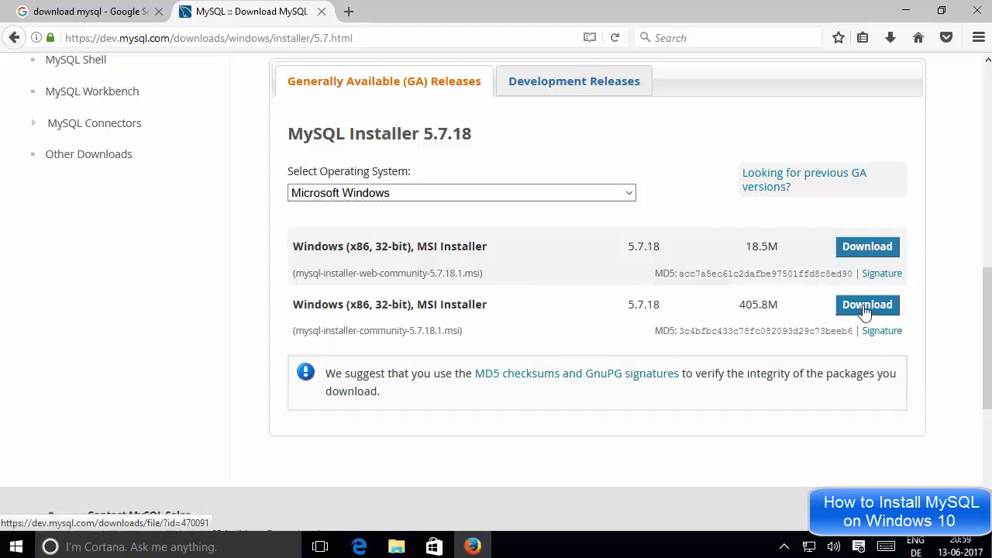
Download the larger mysql-installer-community-5.7.18.1.msi without logging in or signing up, and save the file.
click(864, 308)
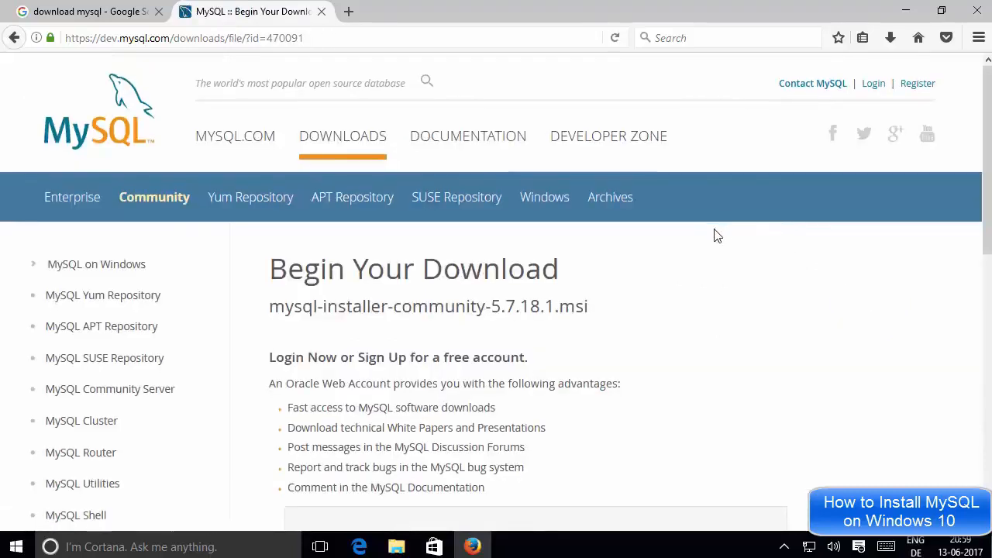
scroll(716, 236, down, 2)
scroll(717, 235, down, 6)
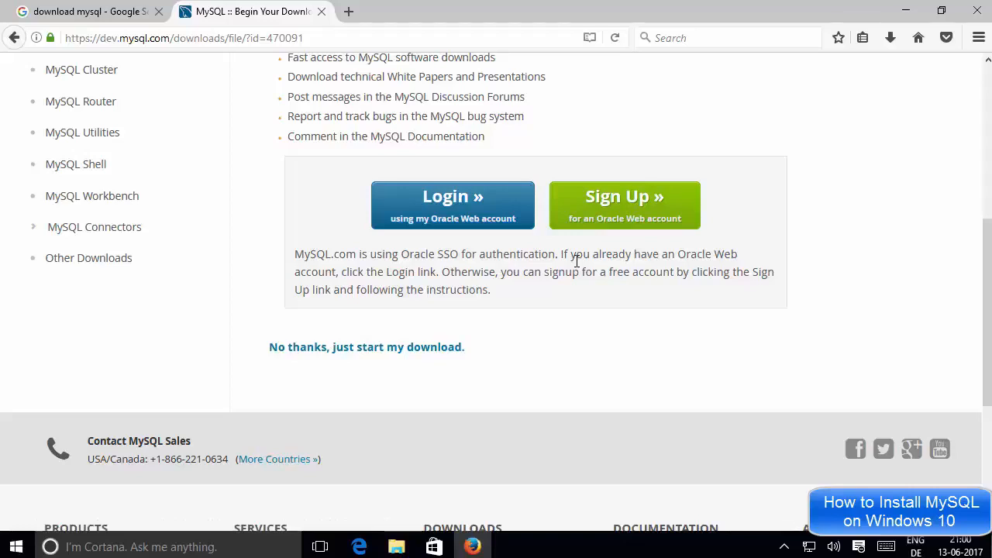
drag(261, 345, 478, 352)
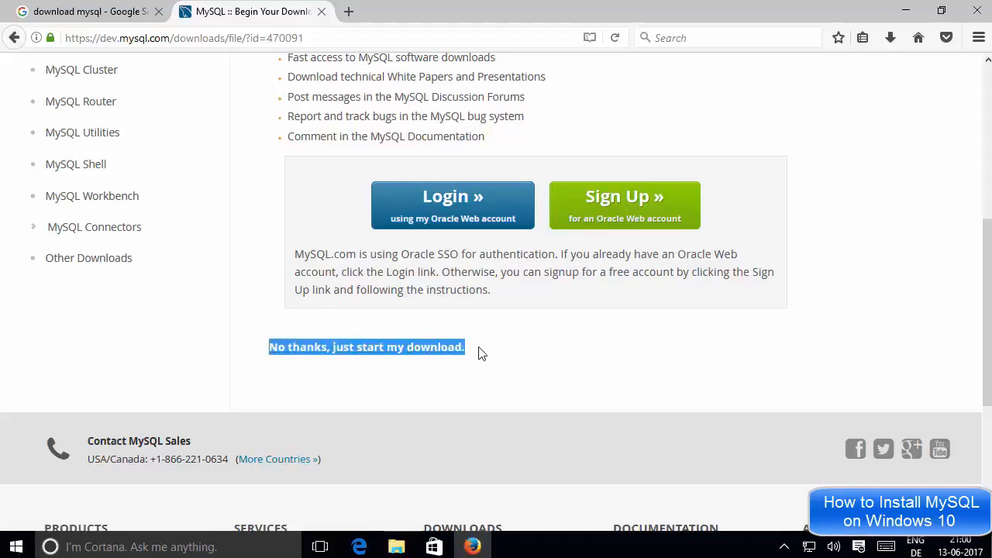
click(392, 369)
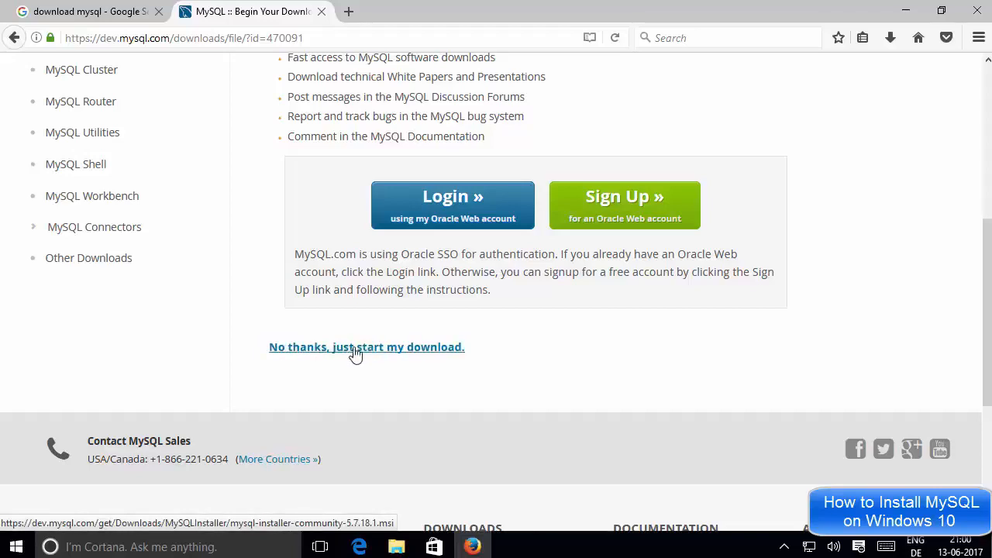
click(382, 348)
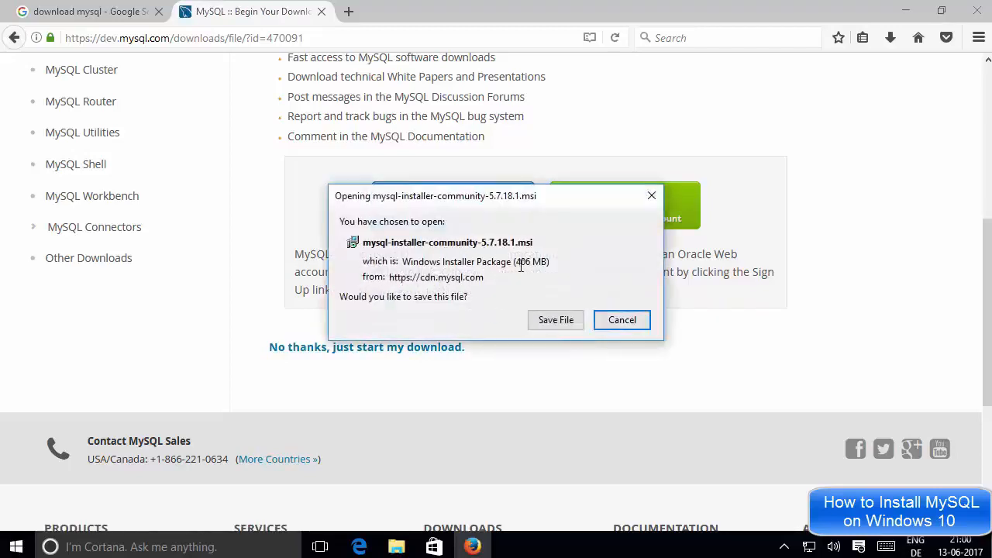
drag(516, 265, 548, 265)
click(547, 267)
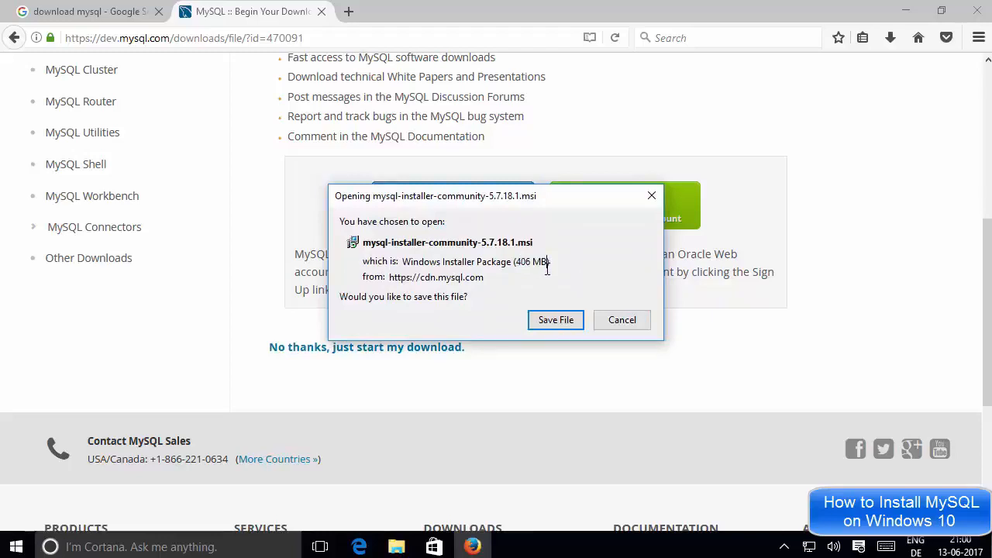
click(554, 320)
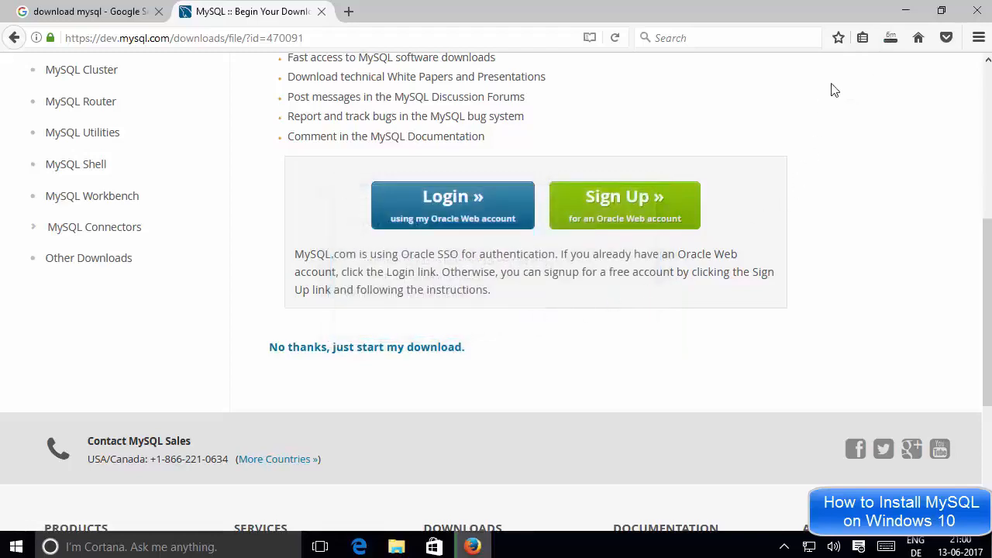
Check the progress of the mysql-installer-community-5.7.18.1.msi download and cancel it.
click(889, 44)
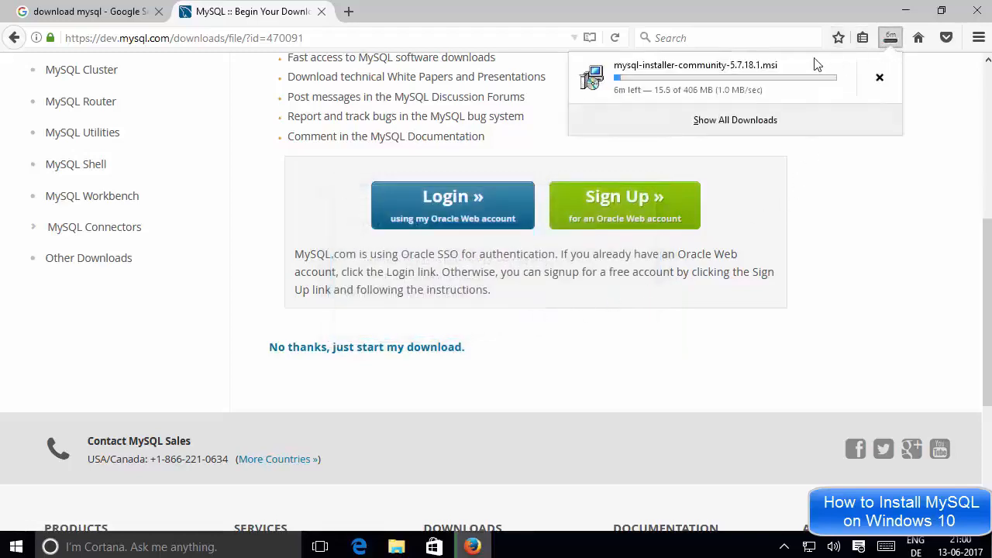
click(834, 204)
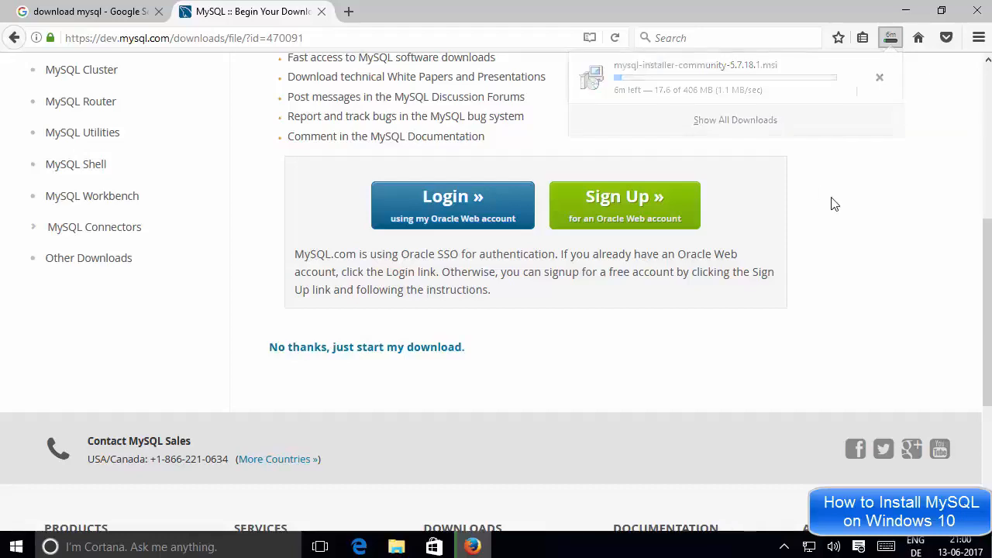
click(891, 42)
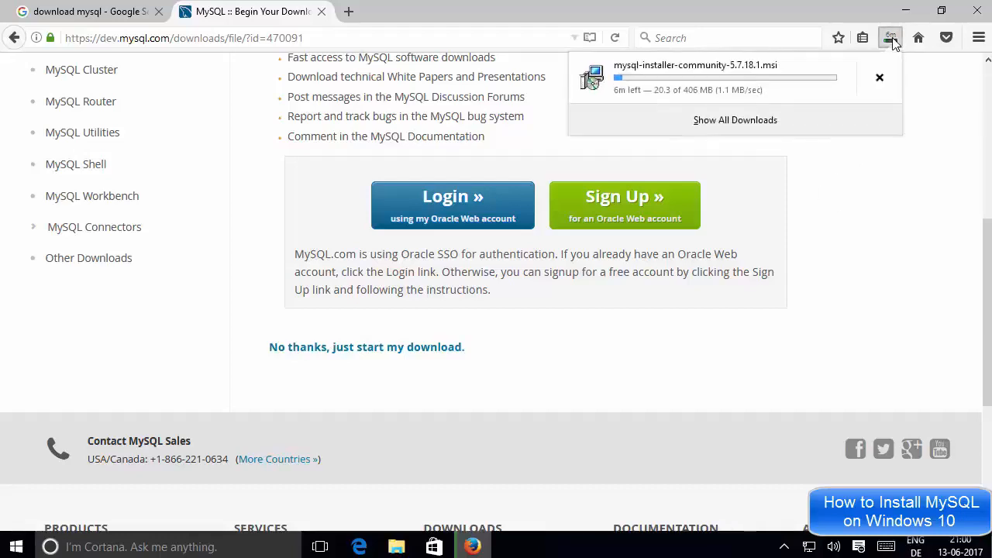
click(880, 80)
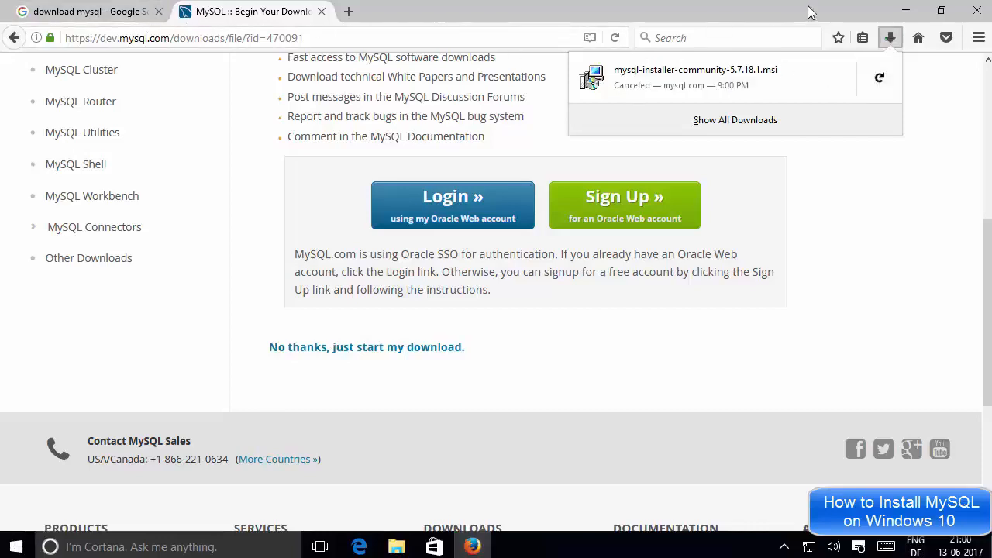
Minimize the browser and switch to File Explorer, showing the mysql folder inside Downloads.
click(905, 9)
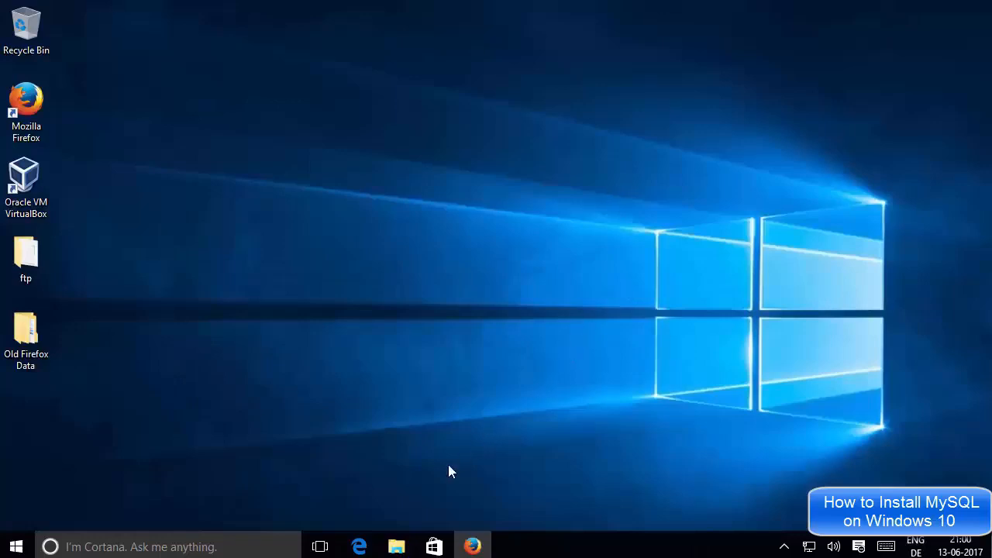
click(397, 542)
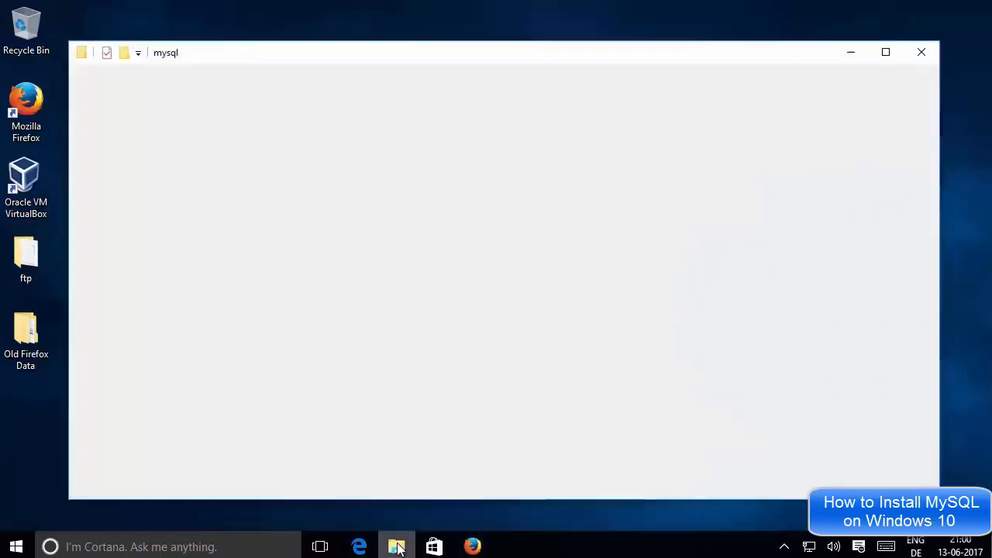
click(240, 151)
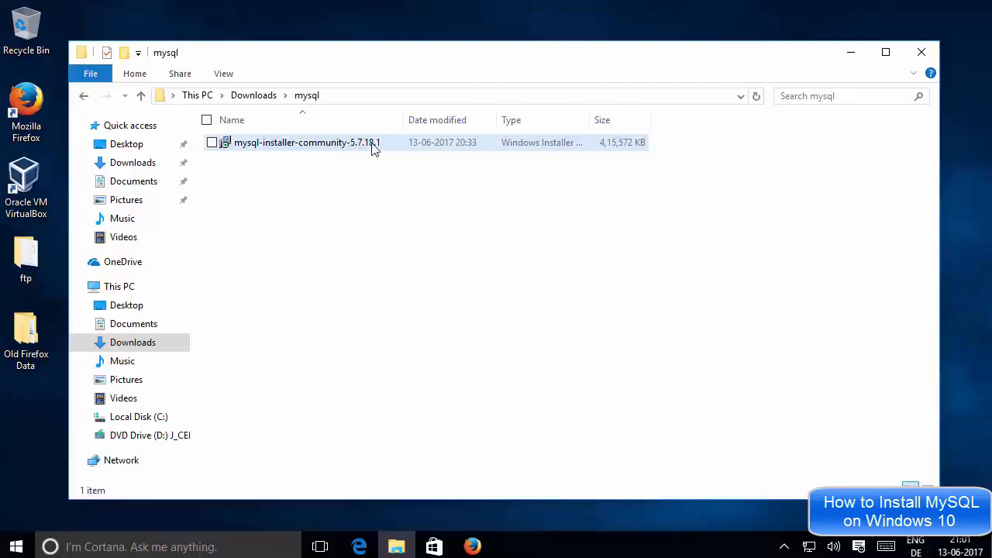
click(379, 190)
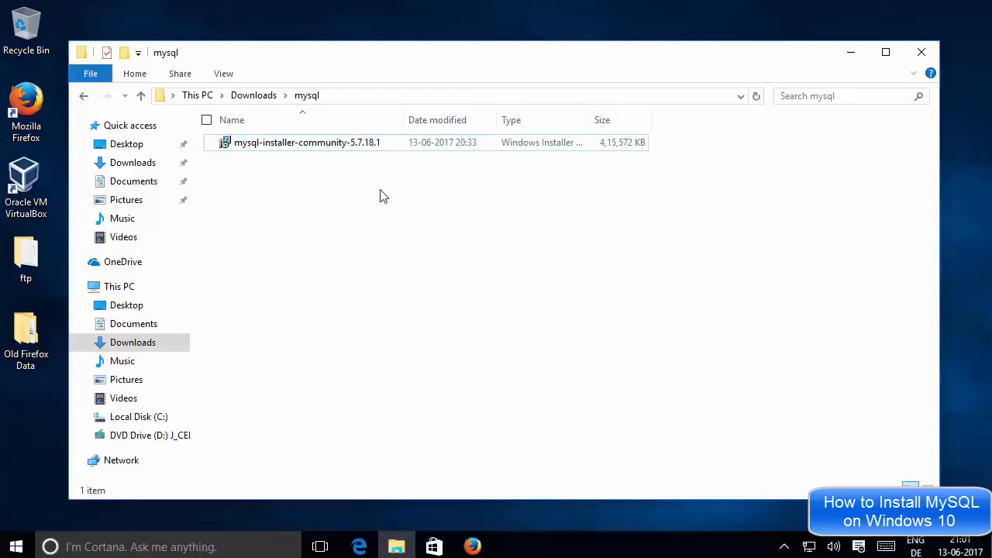
Run mysql-installer-community-5.7.18.1 and allow both the installer package and MySQLInstallerLauncher.exe through User Account Control.
click(336, 150)
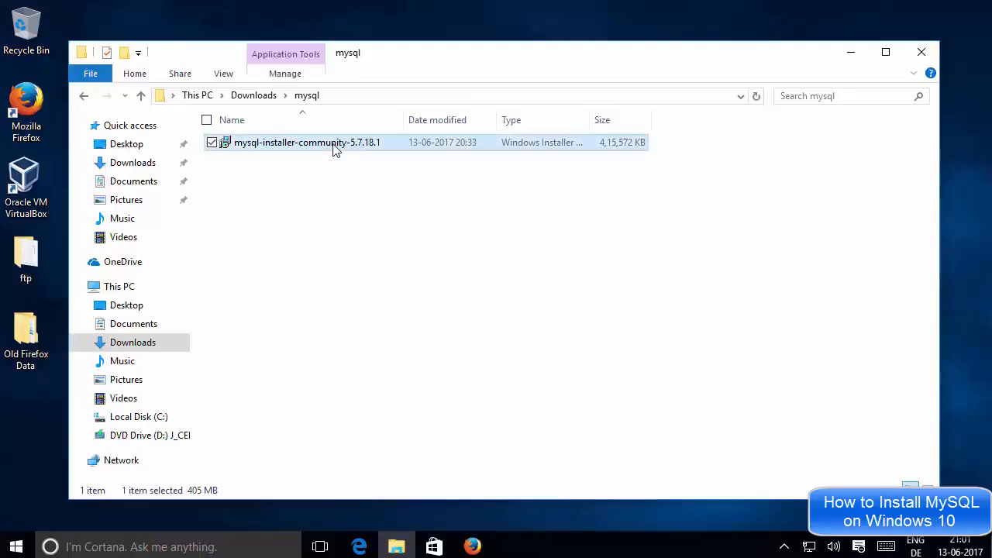
click(850, 53)
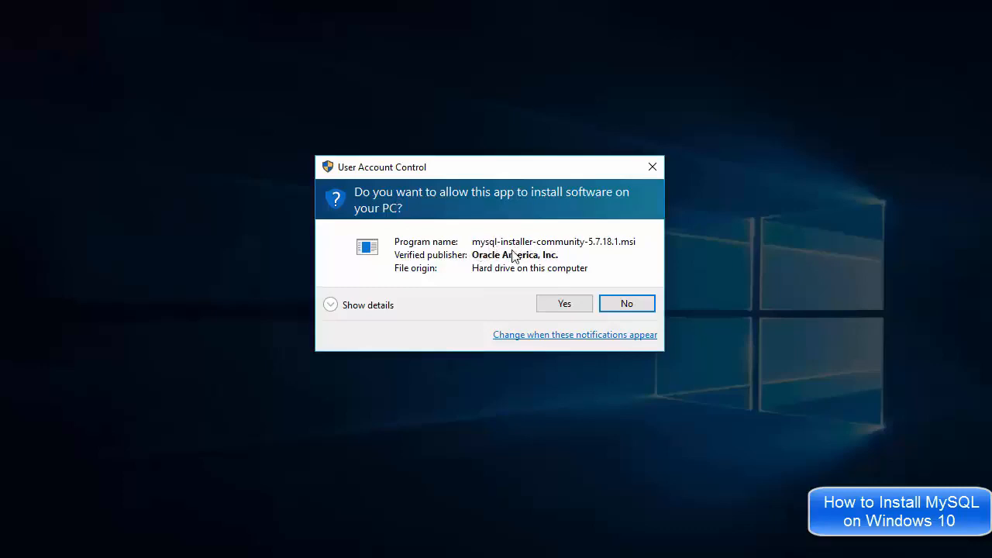
click(563, 304)
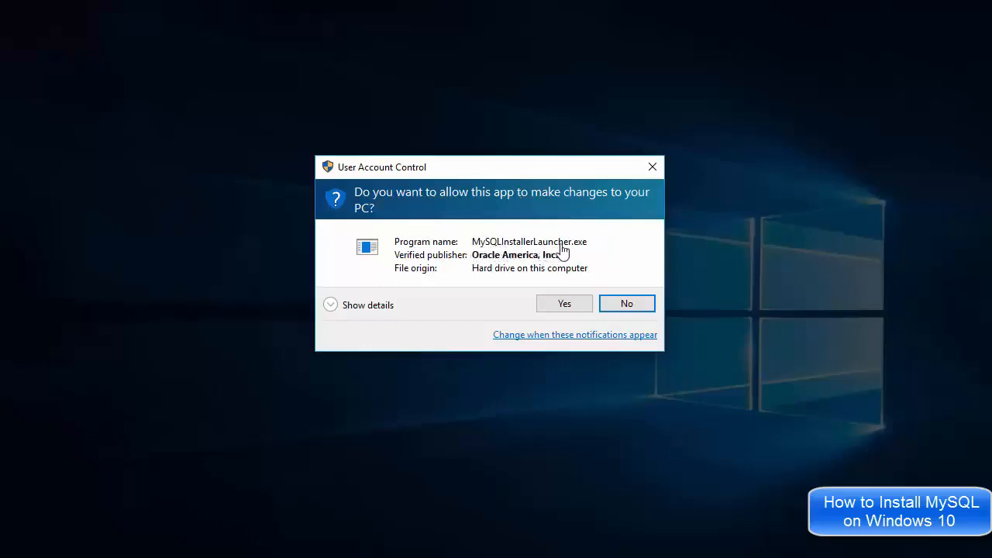
click(563, 303)
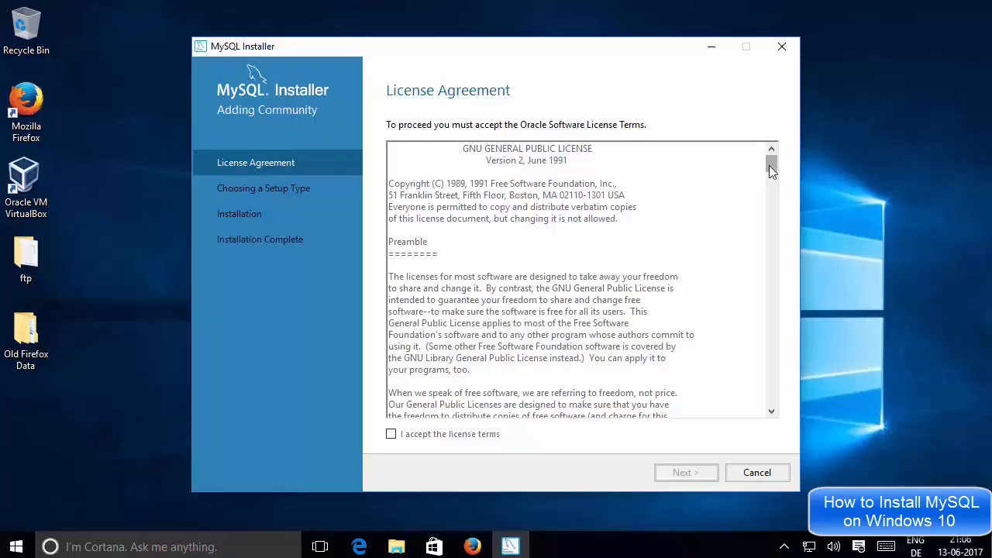
Read through the license agreement to its end, accept the license terms and continue to the setup type selection.
drag(768, 165, 763, 236)
drag(759, 291, 762, 410)
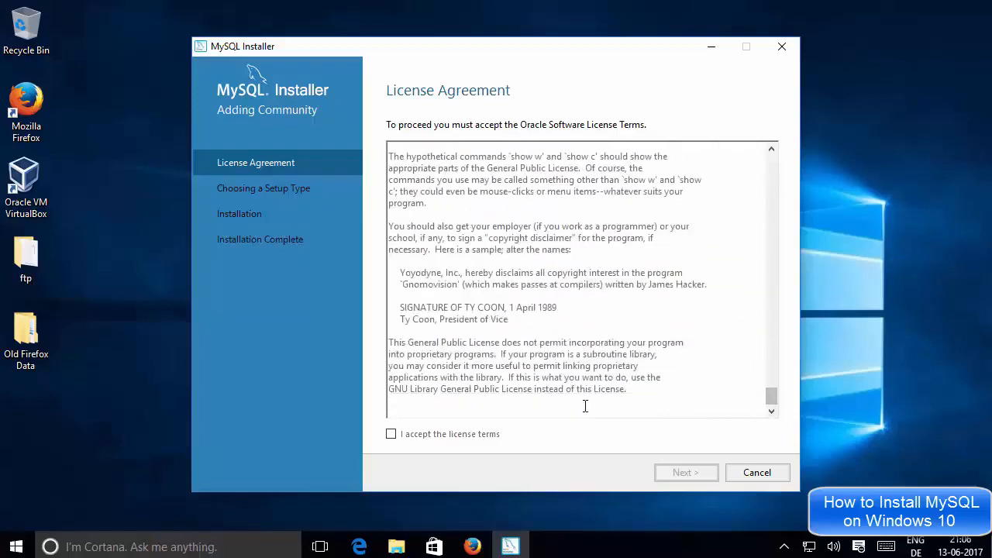
click(391, 434)
click(680, 479)
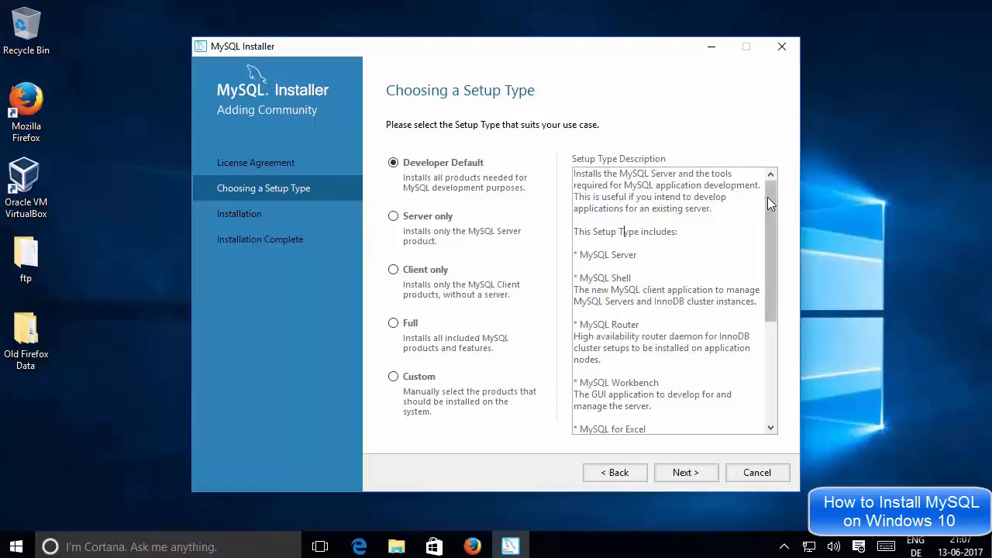
Read the Developer Default setup type description, examining the MySQL Server, Shell, Router and Workbench entries.
scroll(766, 228, down, 3)
drag(770, 263, 770, 182)
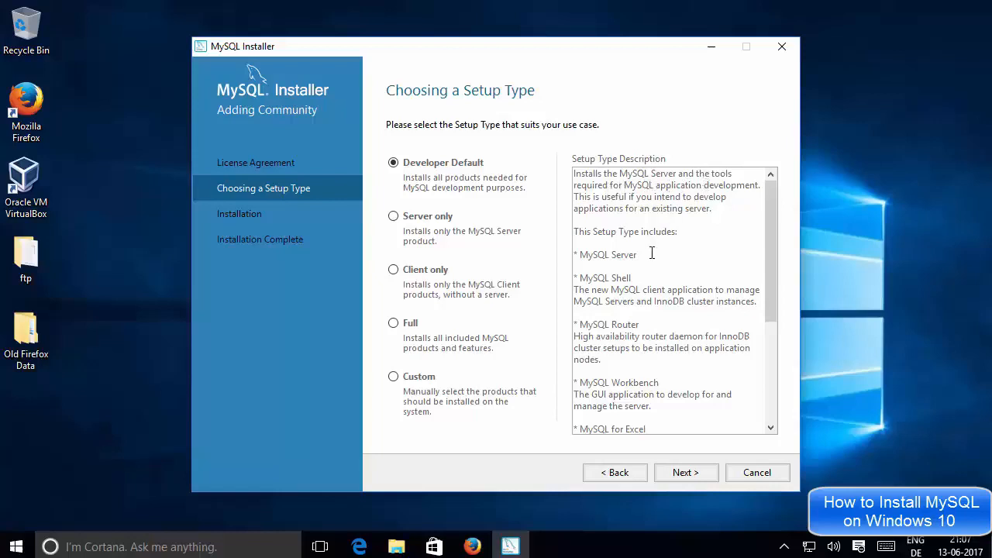
drag(638, 255, 573, 261)
drag(631, 277, 579, 277)
scroll(655, 277, down, 1)
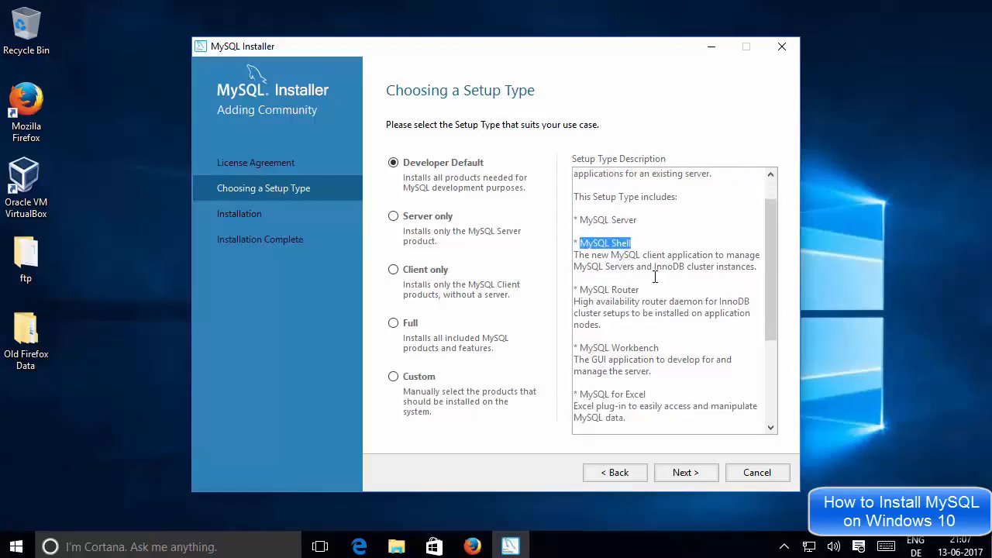
drag(646, 288, 579, 289)
click(595, 290)
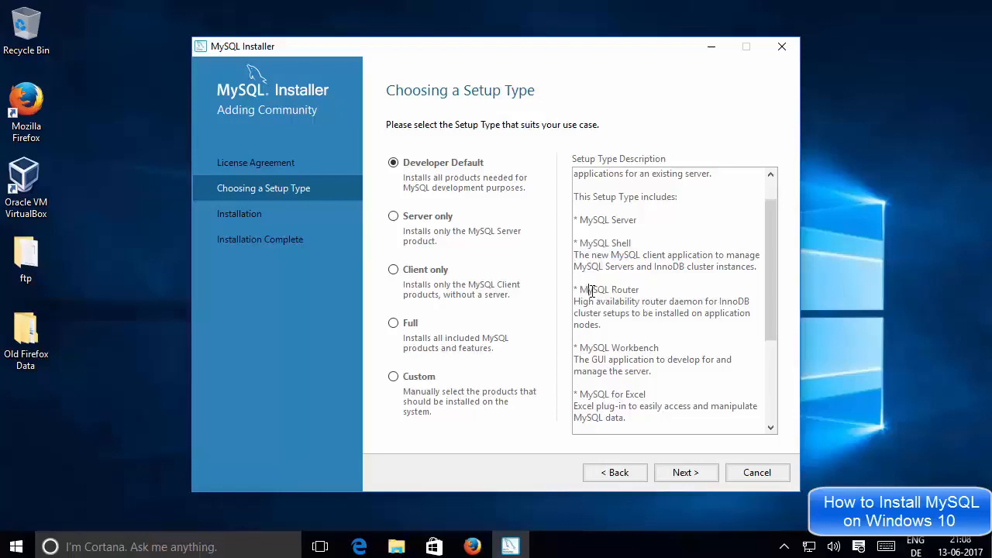
scroll(623, 288, down, 1)
drag(664, 311, 610, 313)
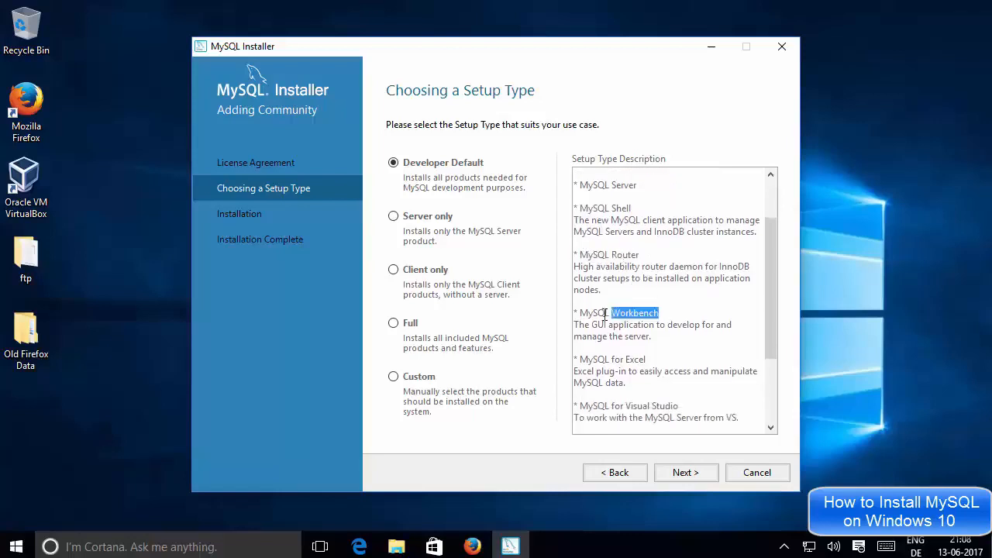
click(627, 313)
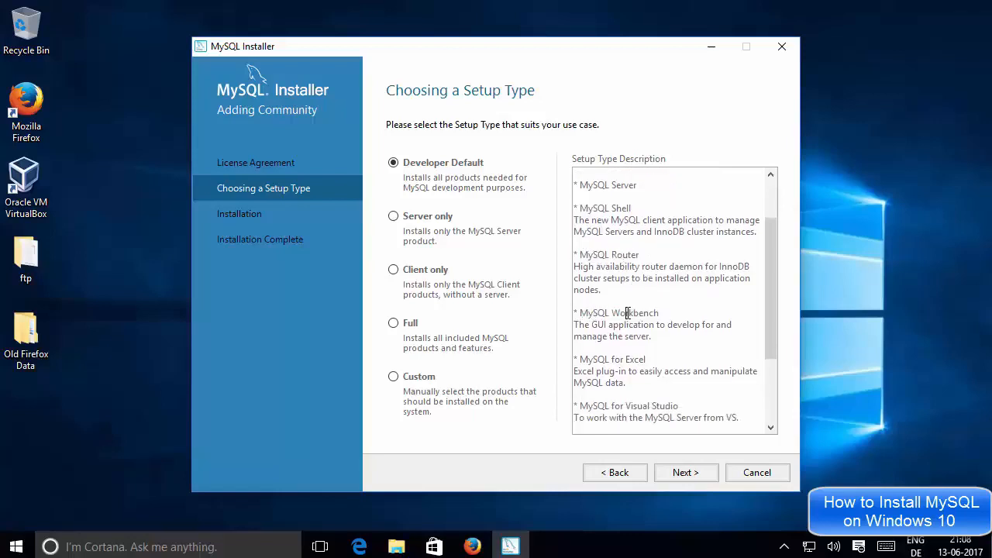
triple_click(627, 313)
scroll(626, 306, down, 1)
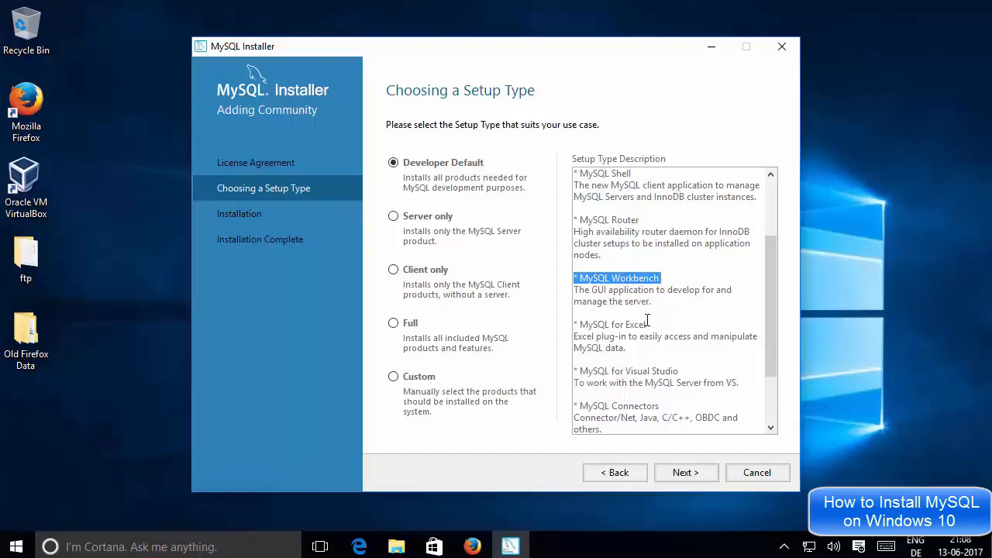
Examine the MySQL for Excel, MySQL for Visual Studio and MySQL Connectors entries in the Developer Default description.
drag(647, 324, 593, 322)
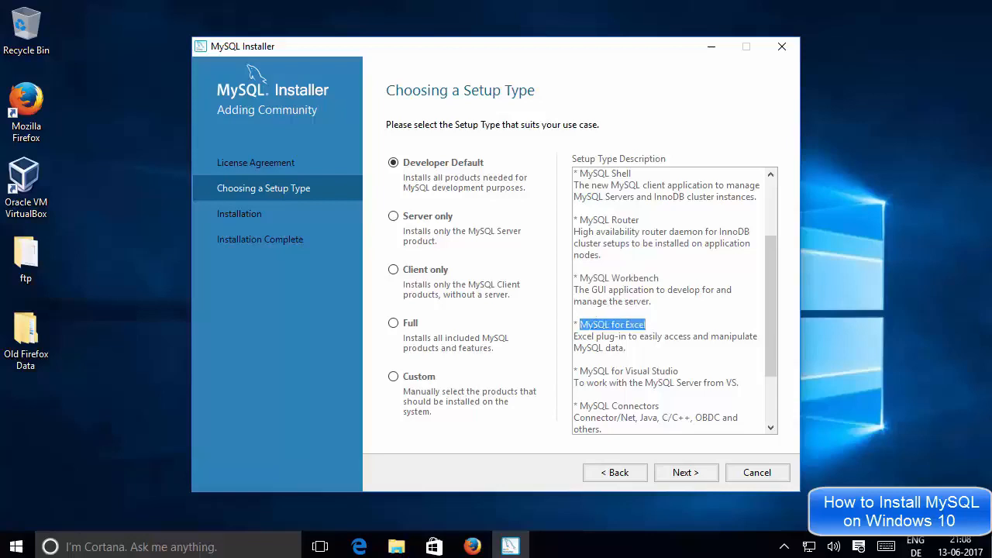
click(593, 322)
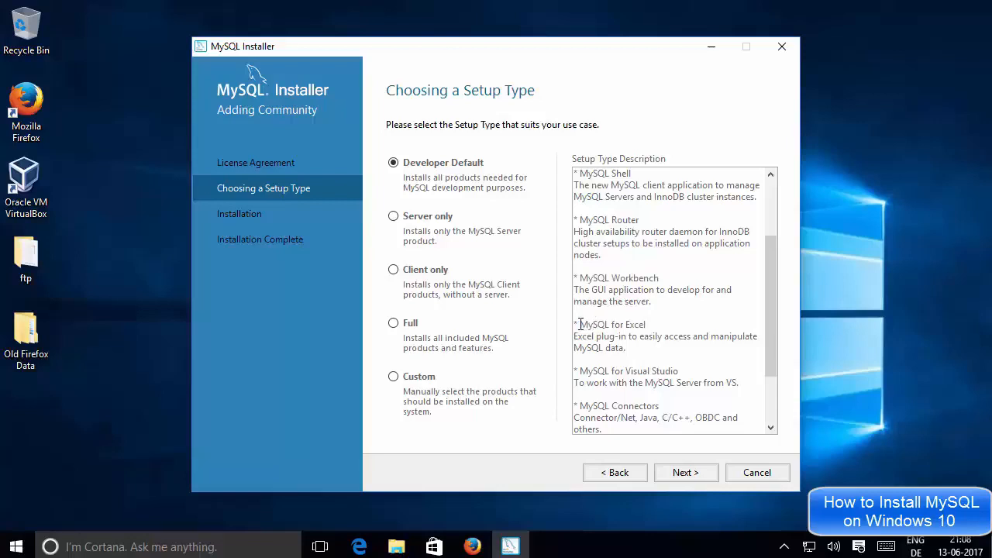
drag(597, 323, 647, 326)
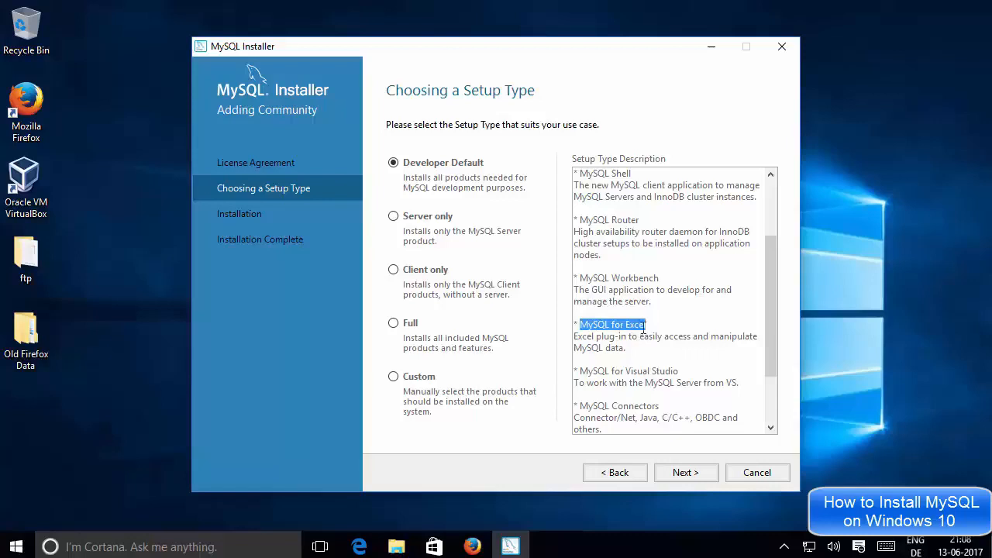
scroll(655, 332, down, 1)
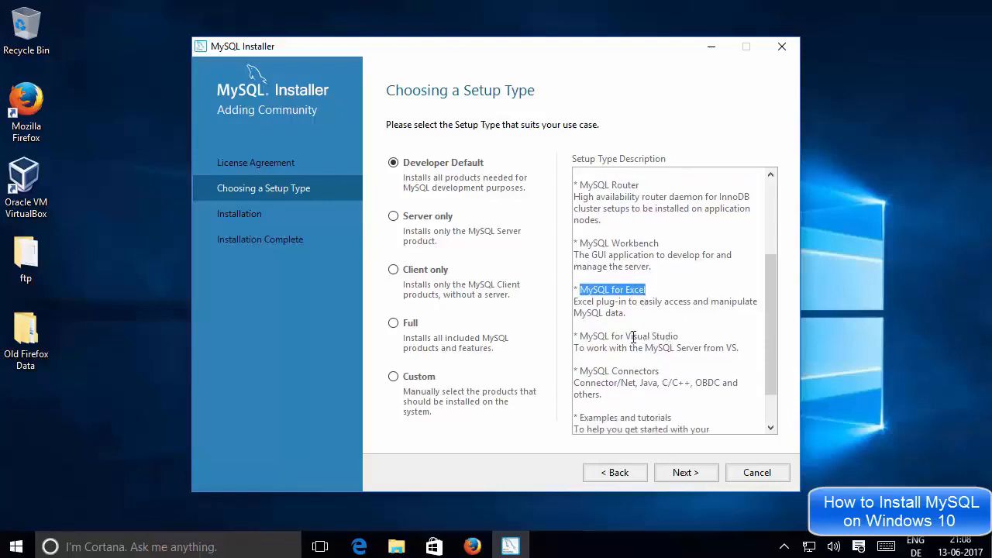
scroll(649, 336, down, 1)
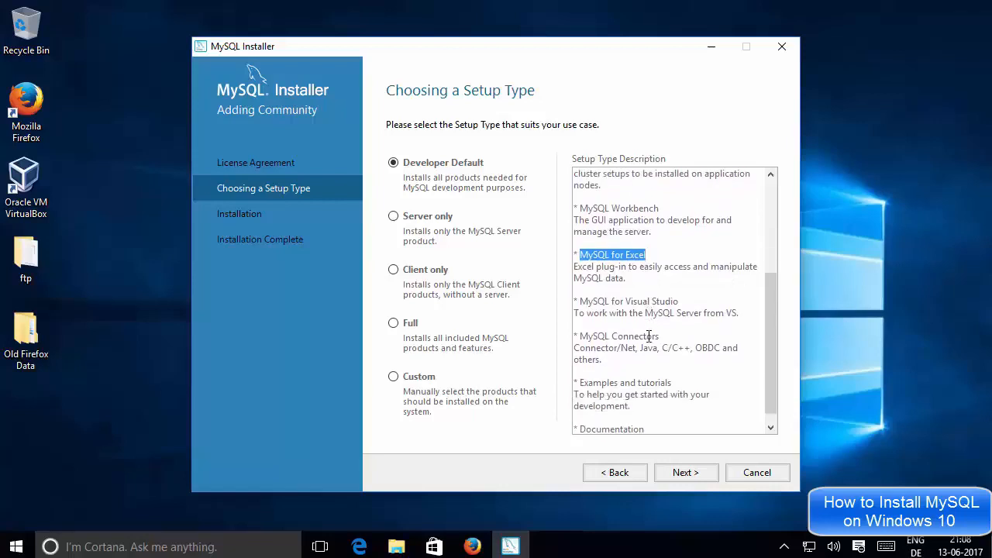
mouse_move(678, 303)
mouse_down()
mouse_move(583, 304)
mouse_move(676, 304)
mouse_up()
click(584, 304)
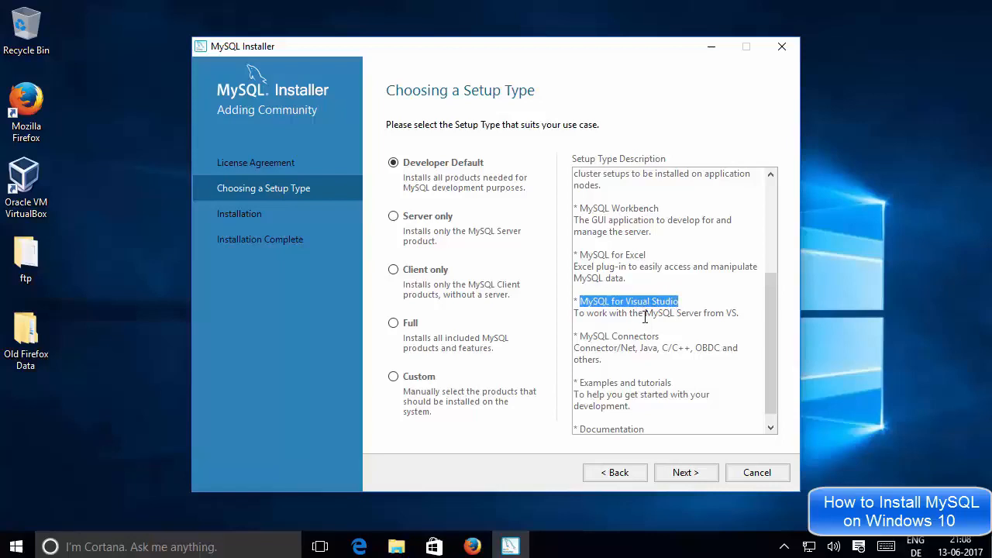
drag(580, 337, 714, 351)
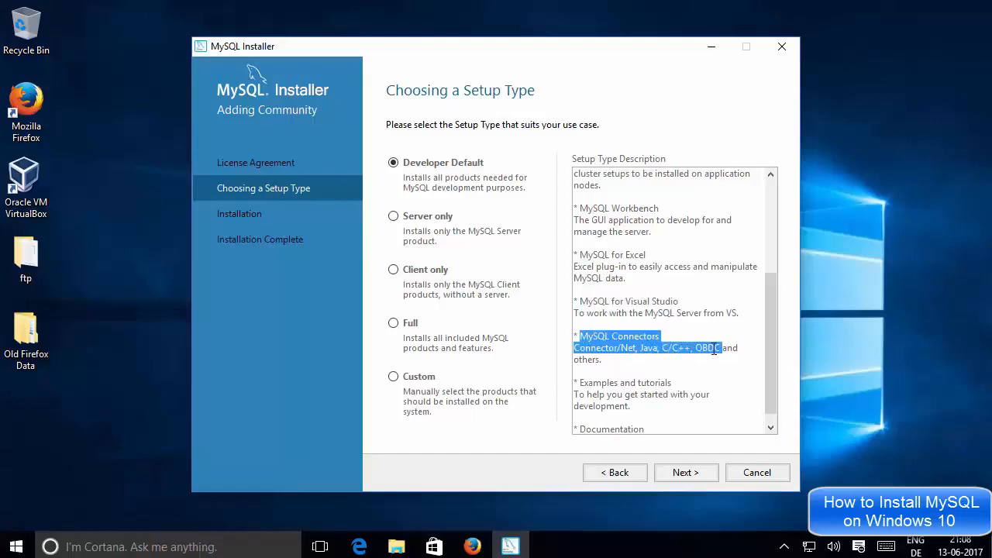
click(721, 348)
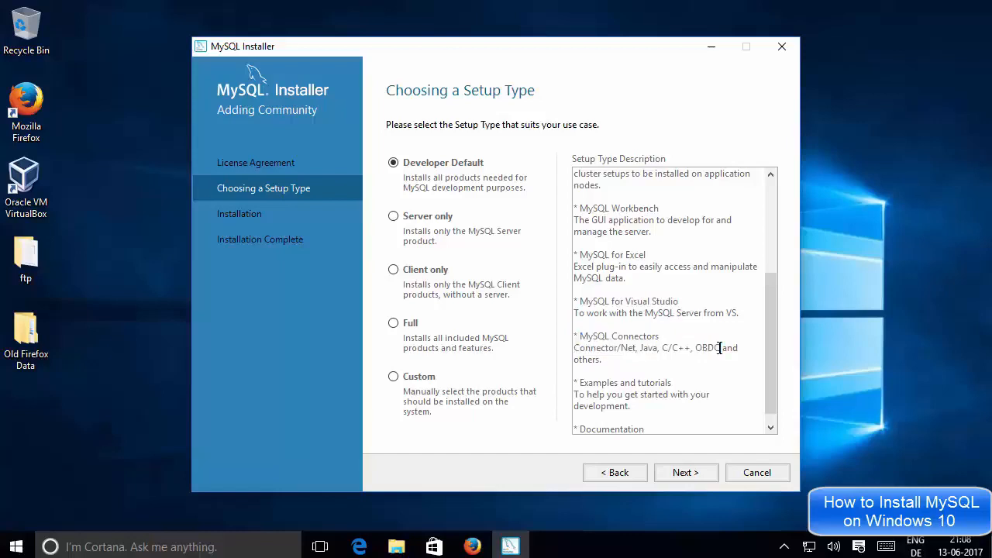
double_click(629, 348)
click(647, 347)
scroll(643, 348, up, 4)
click(655, 319)
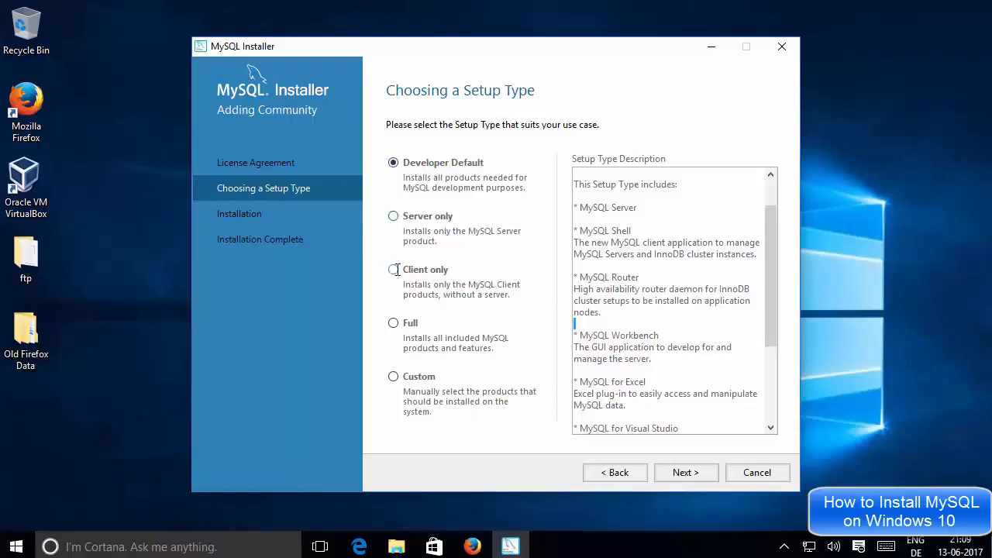
Switch to the Full setup type and read its description.
click(393, 323)
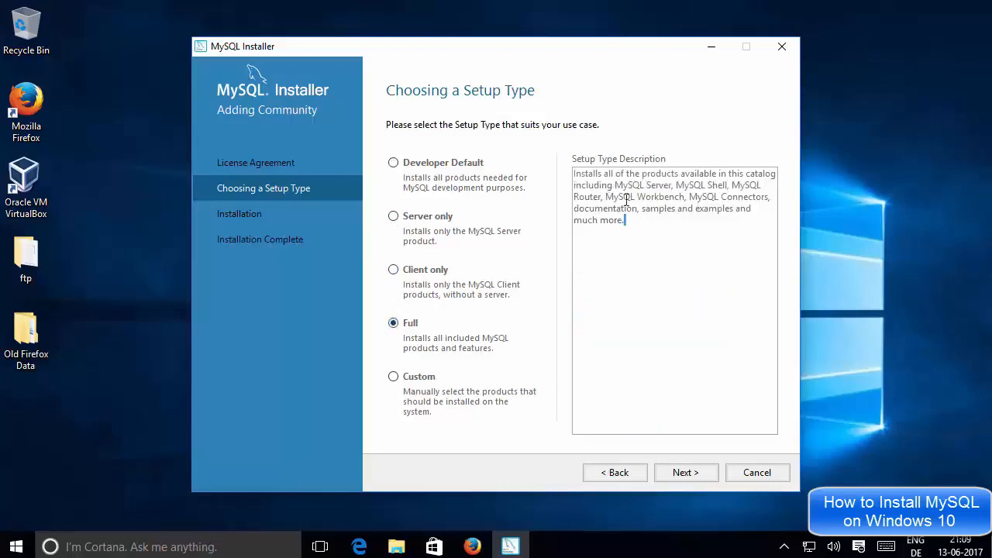
drag(625, 221, 579, 180)
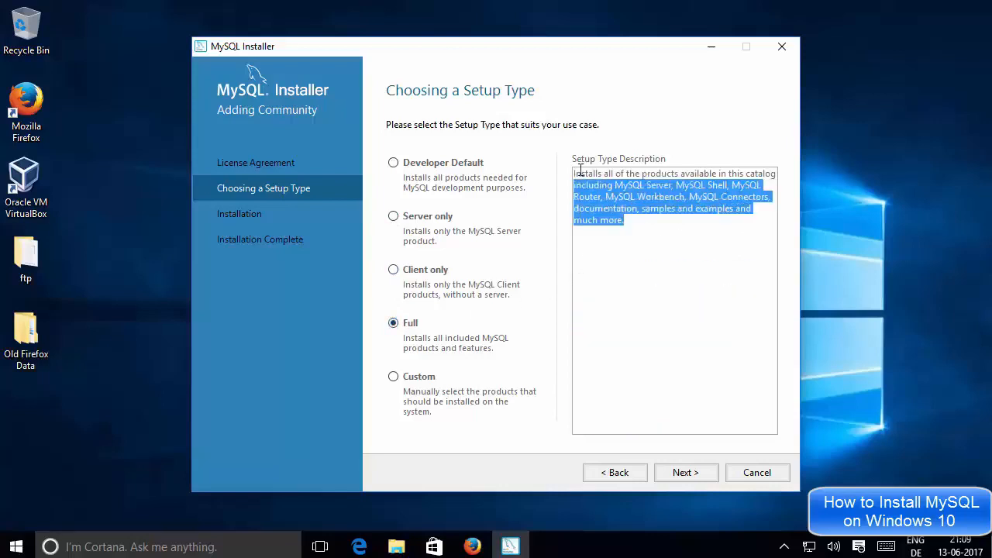
click(650, 230)
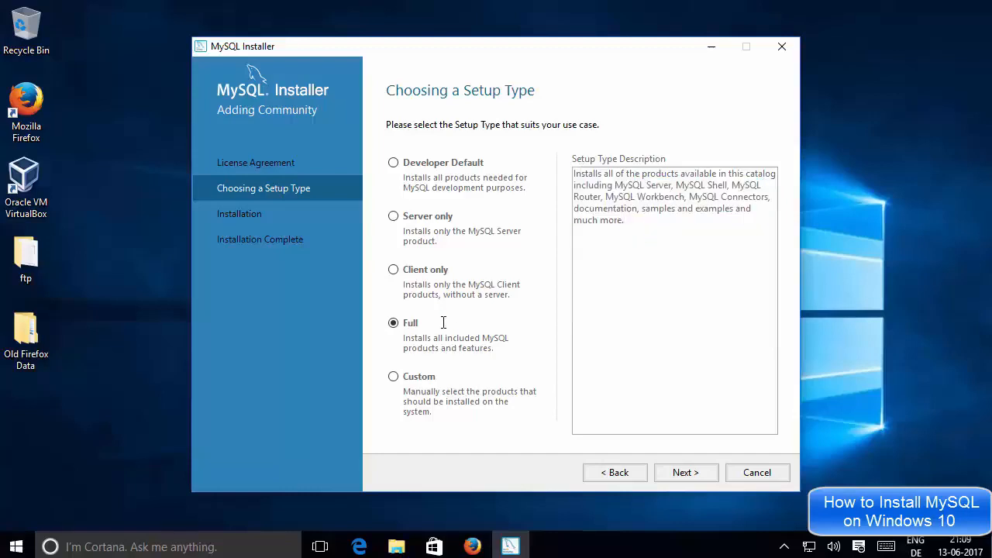
Choose the Developer Default setup type and continue past the requirements check, agreeing to skip products with missing requirements.
click(393, 163)
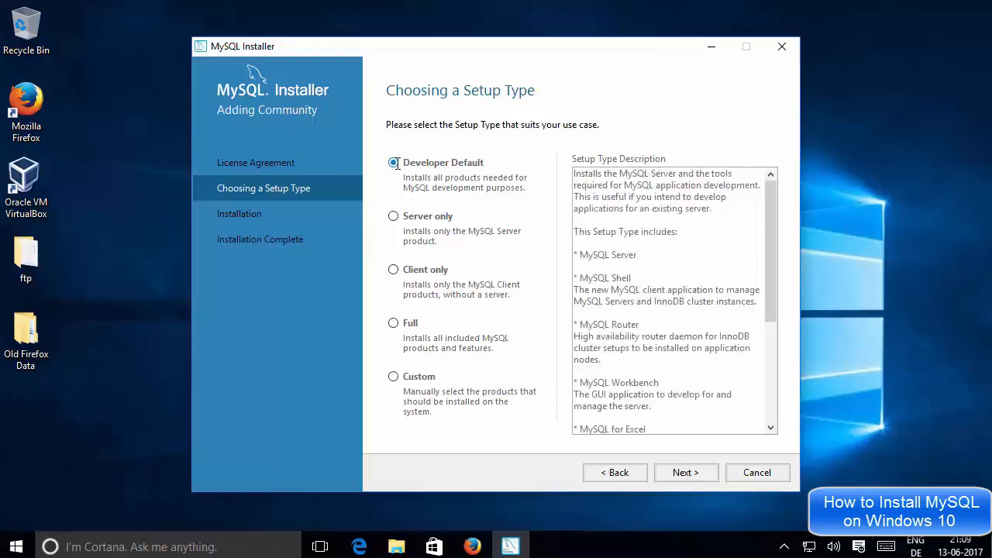
scroll(769, 236, down, 3)
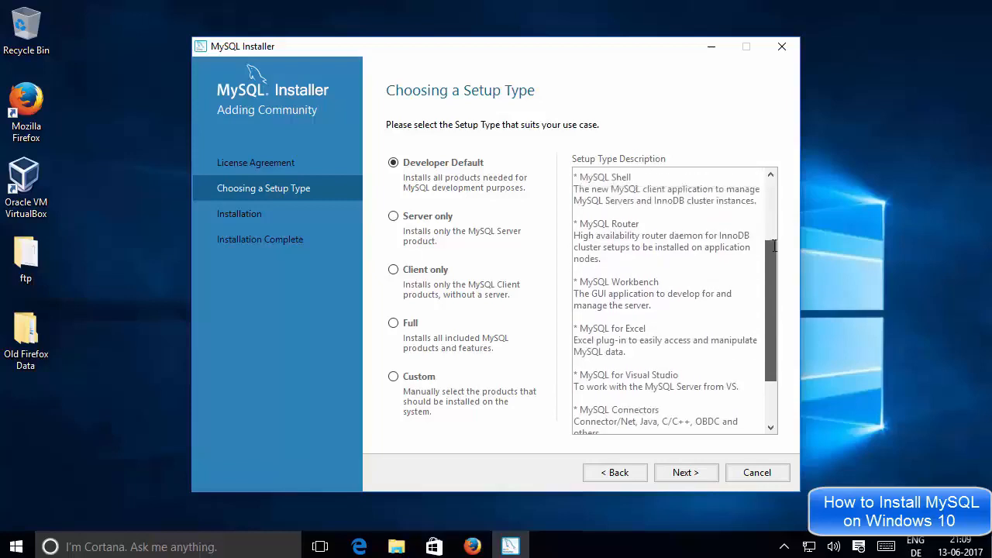
scroll(773, 246, up, 2)
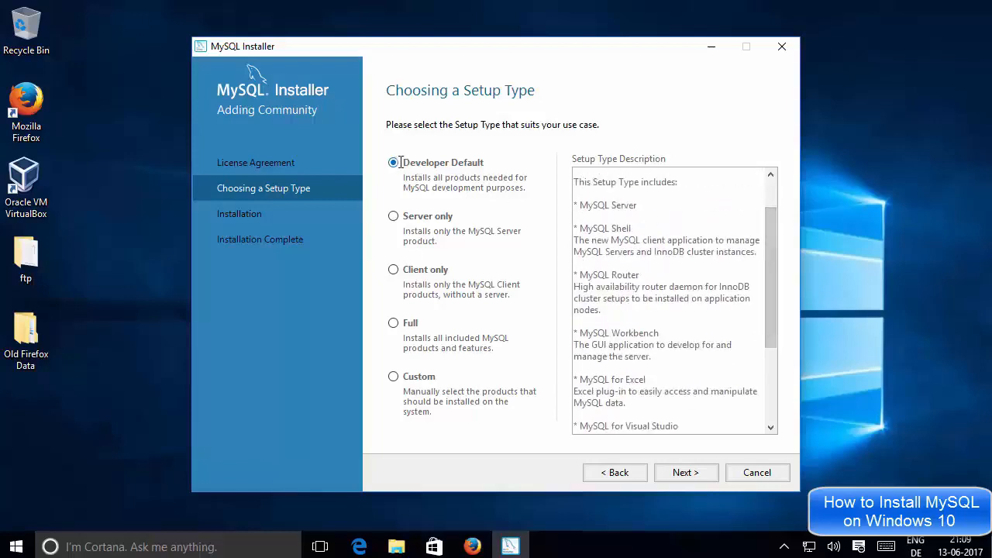
click(683, 472)
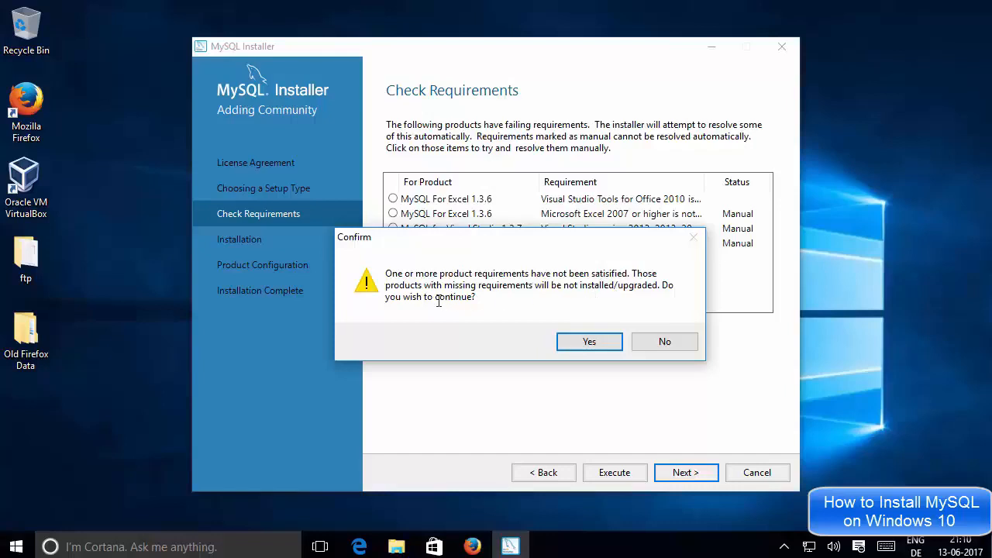
click(578, 341)
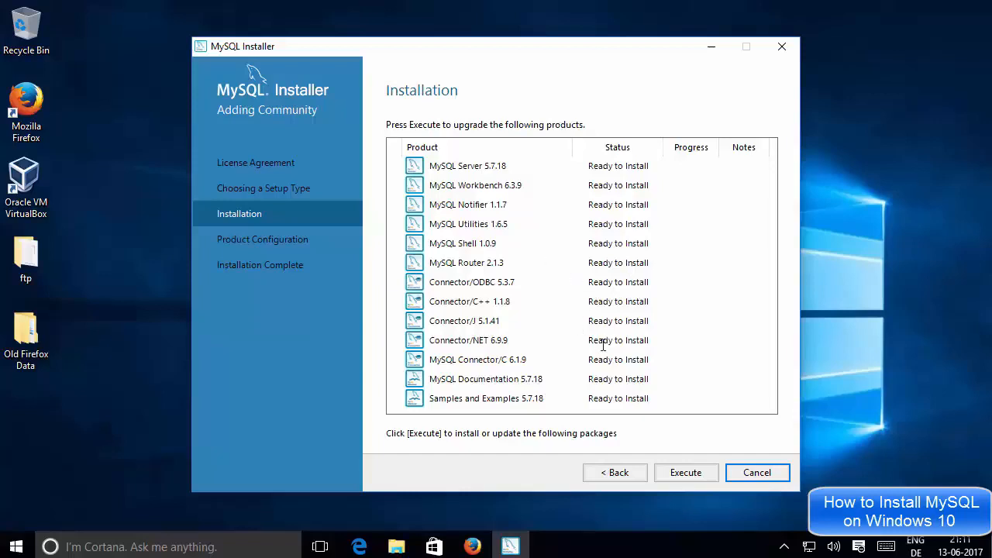
Install all the listed MySQL products and proceed through the product configuration overview to the MySQL Server 5.7.18 configuration.
click(676, 472)
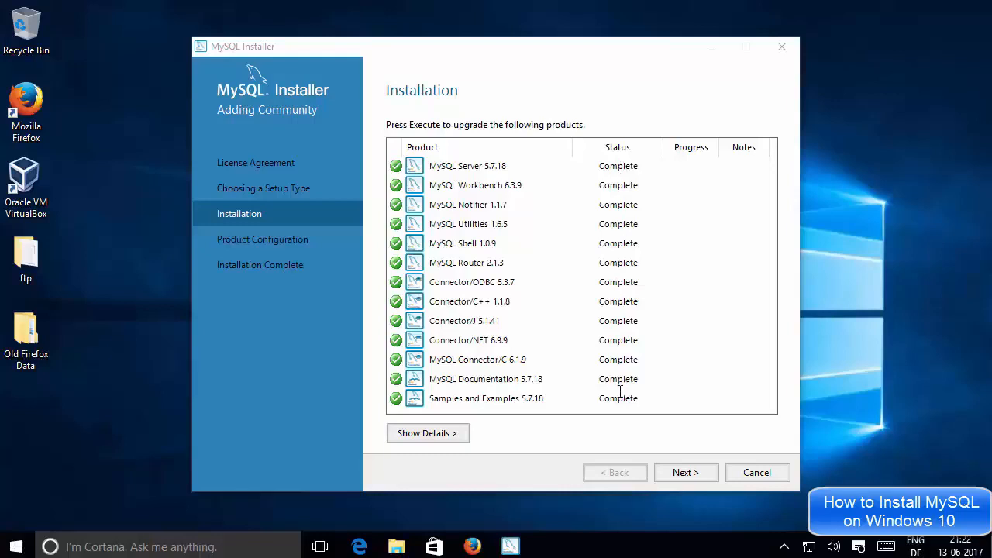
click(681, 473)
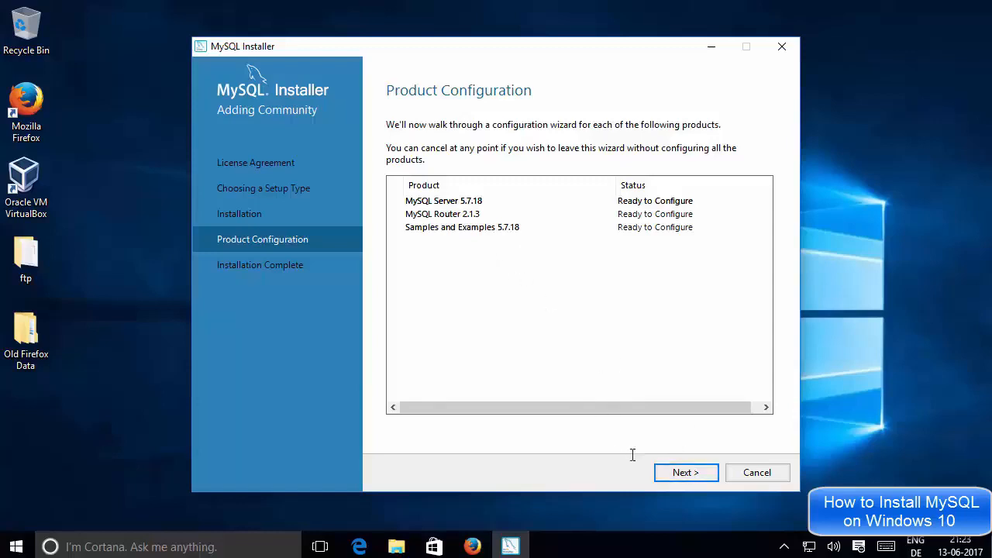
click(682, 474)
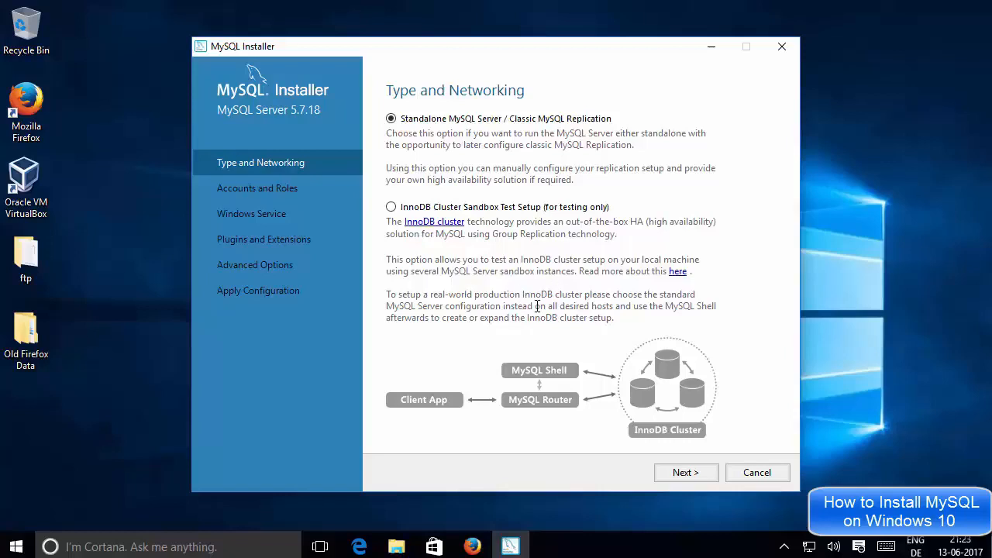
Accept Standalone MySQL Server / Classic MySQL Replication, keep the Development Machine config type and TCP/IP port 3306, and continue to Accounts and Roles.
click(673, 472)
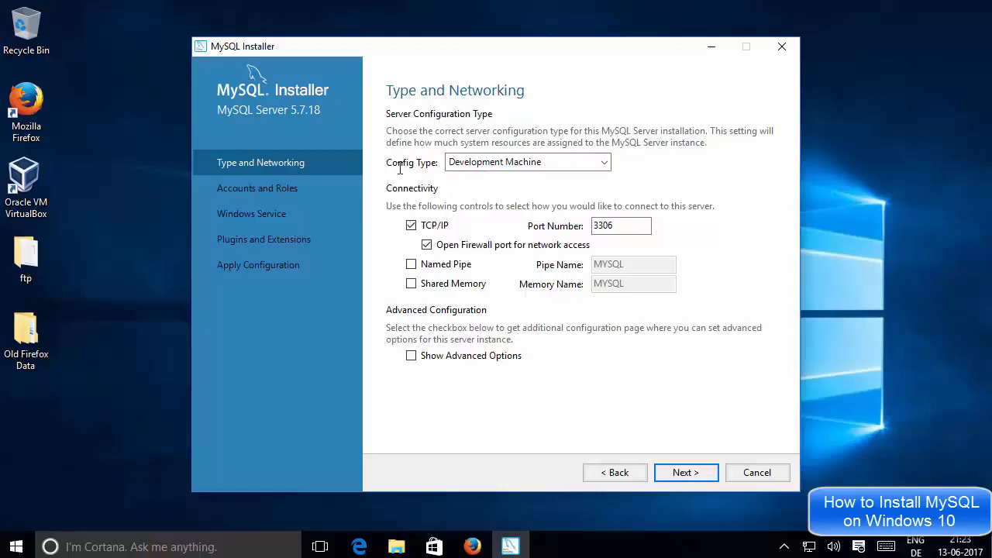
click(482, 162)
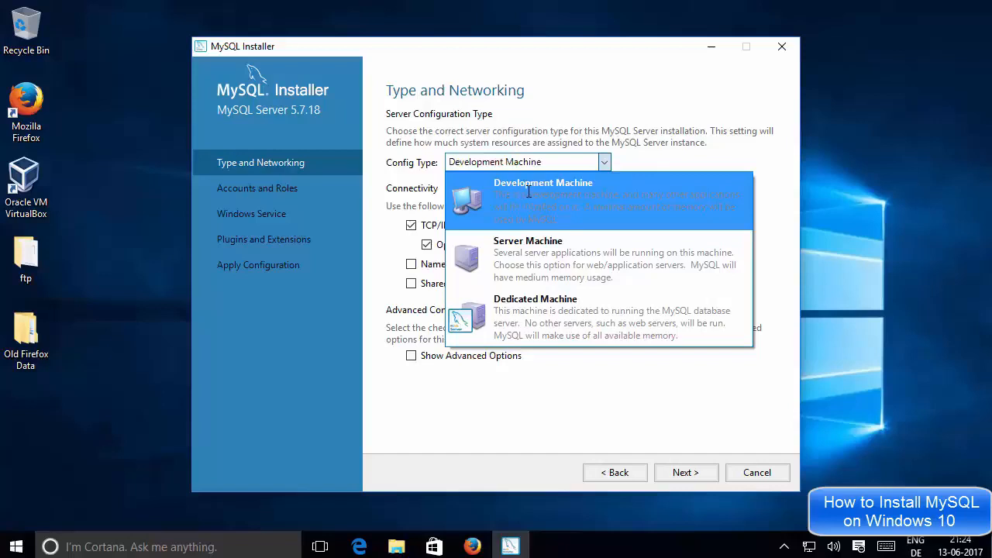
click(633, 161)
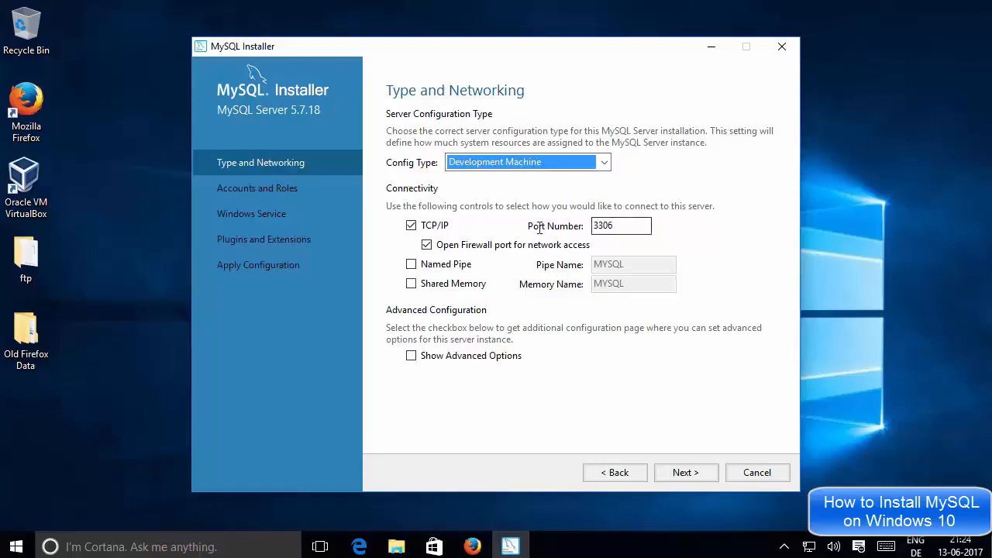
click(625, 225)
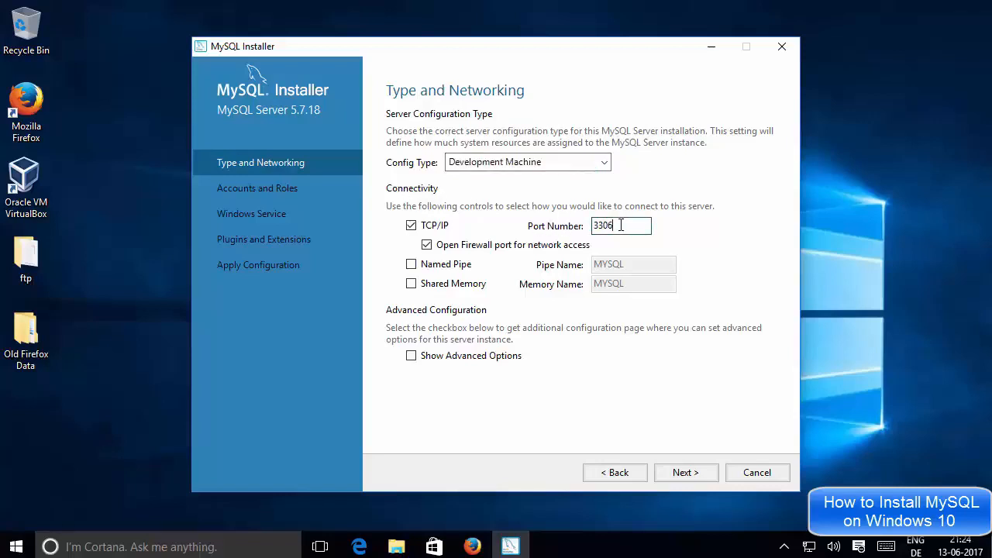
drag(624, 225, 593, 224)
click(638, 229)
click(678, 473)
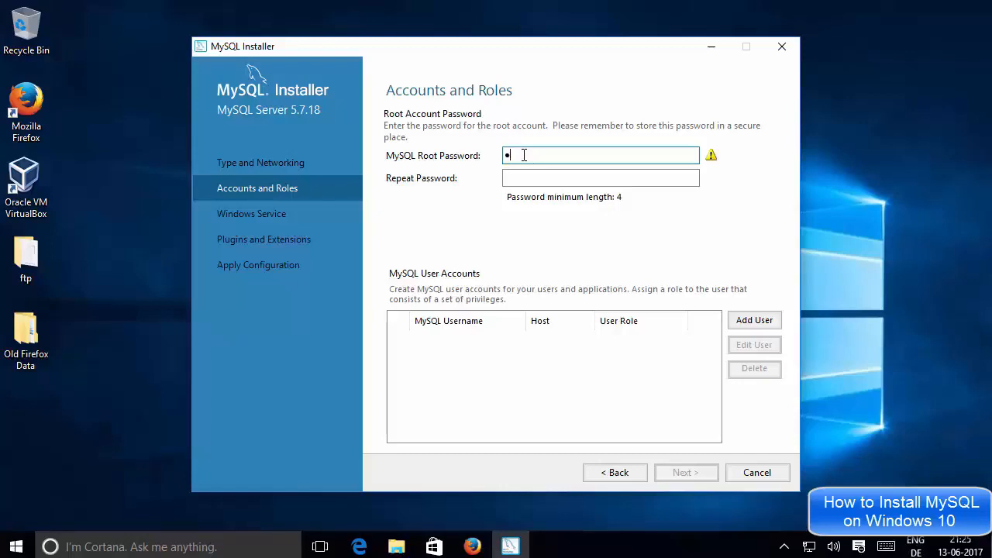
Enter the MySQL root password and repeat it in the confirmation field.
text(•••)
click(531, 178)
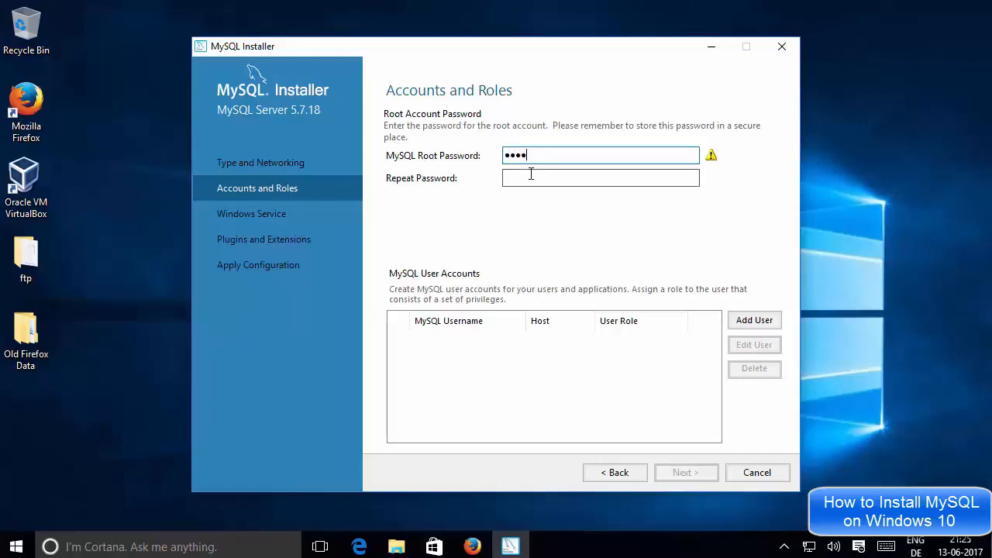
text(••••)
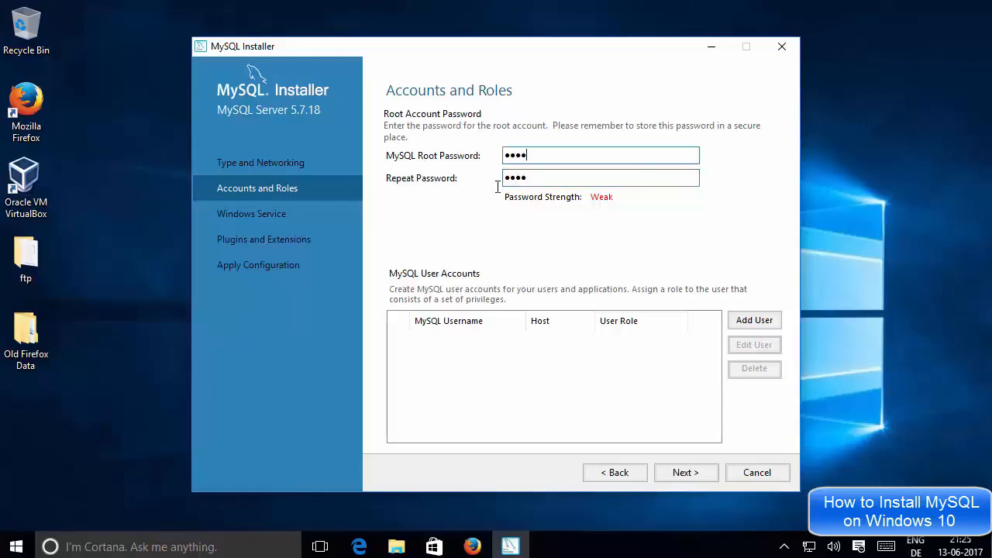
double_click(537, 177)
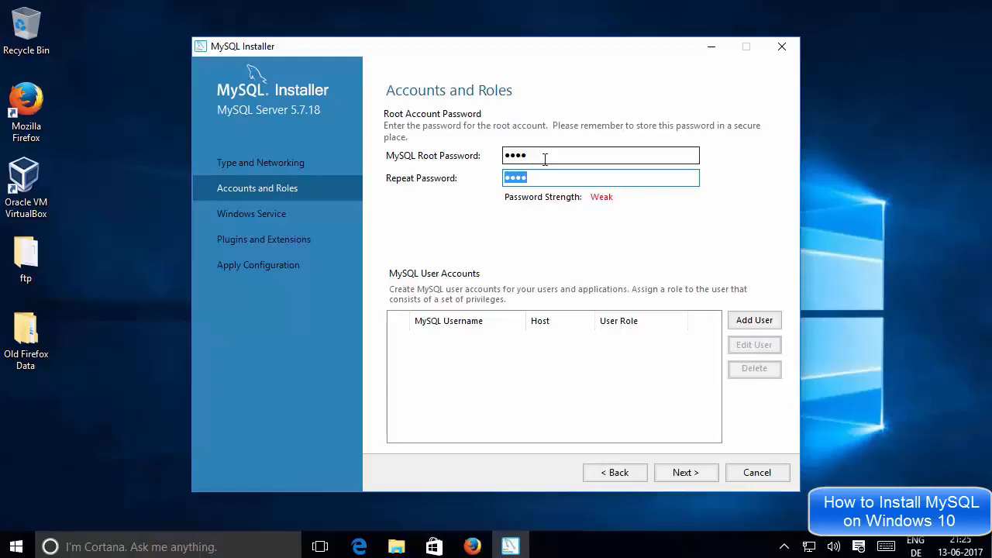
click(545, 159)
drag(553, 155, 509, 155)
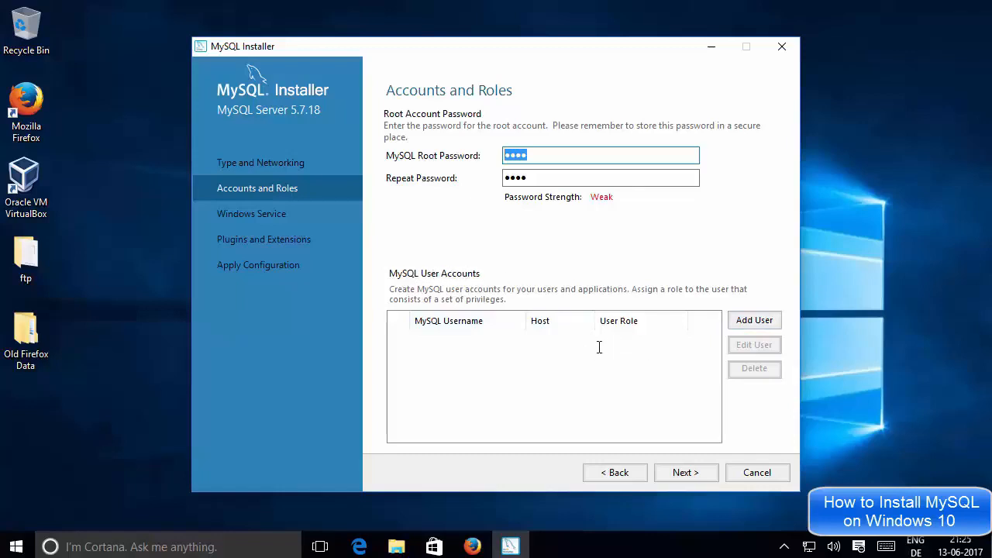
Start adding a MySQL user account named codebind with host <All Hosts (%)> and role DB Admin.
click(675, 341)
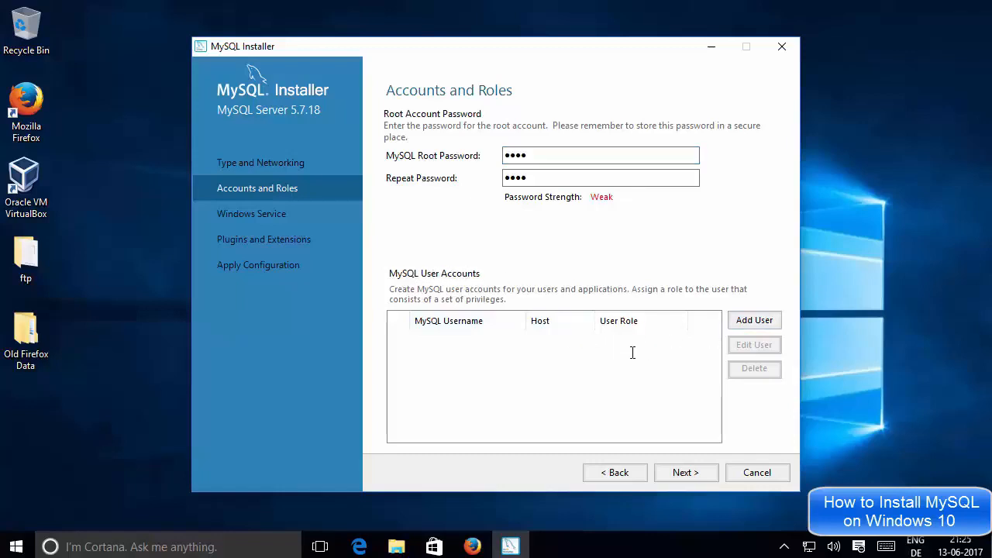
click(745, 320)
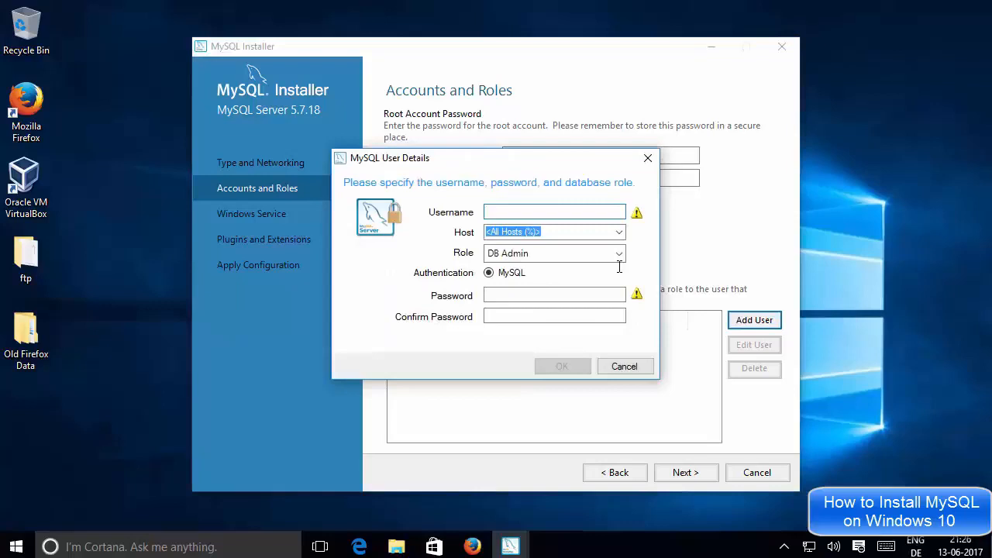
text(core)
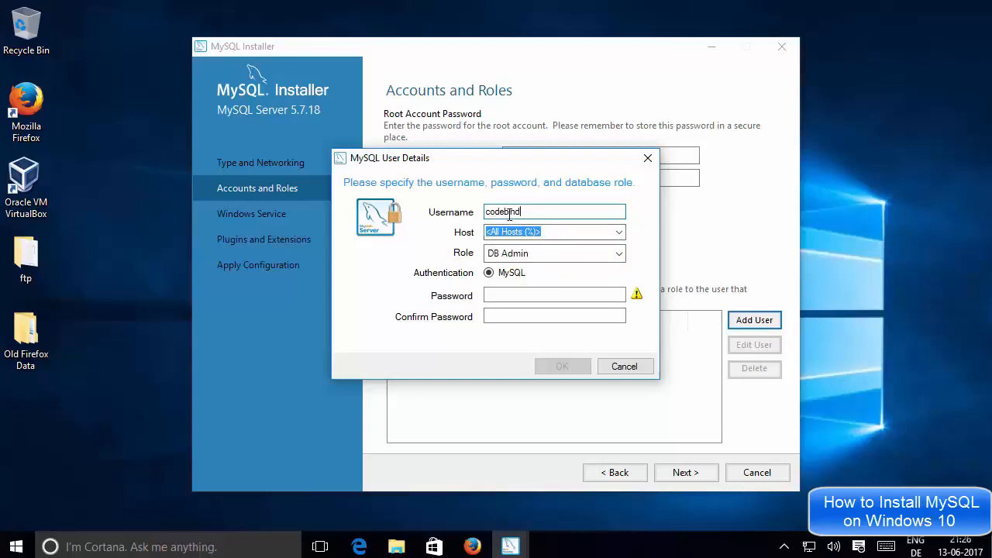
click(619, 231)
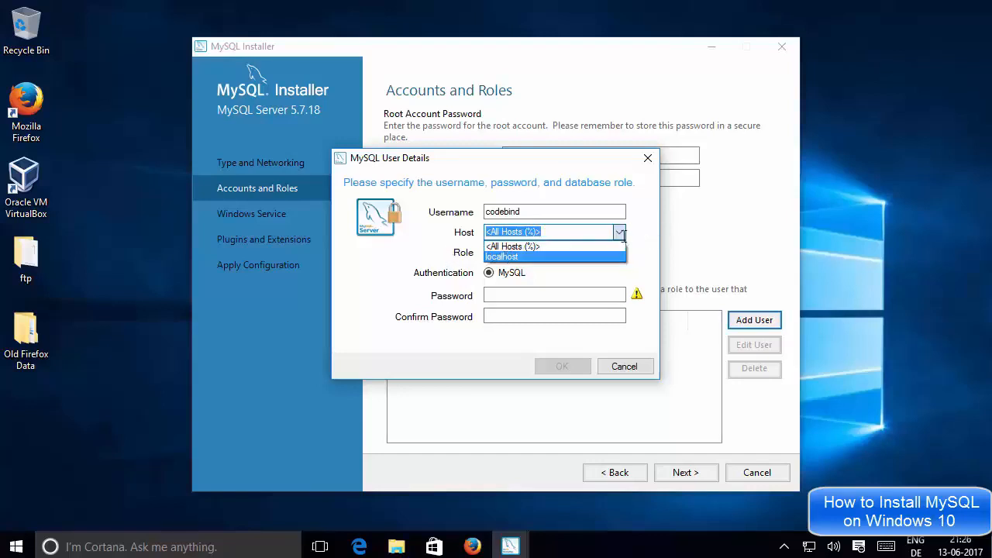
click(561, 246)
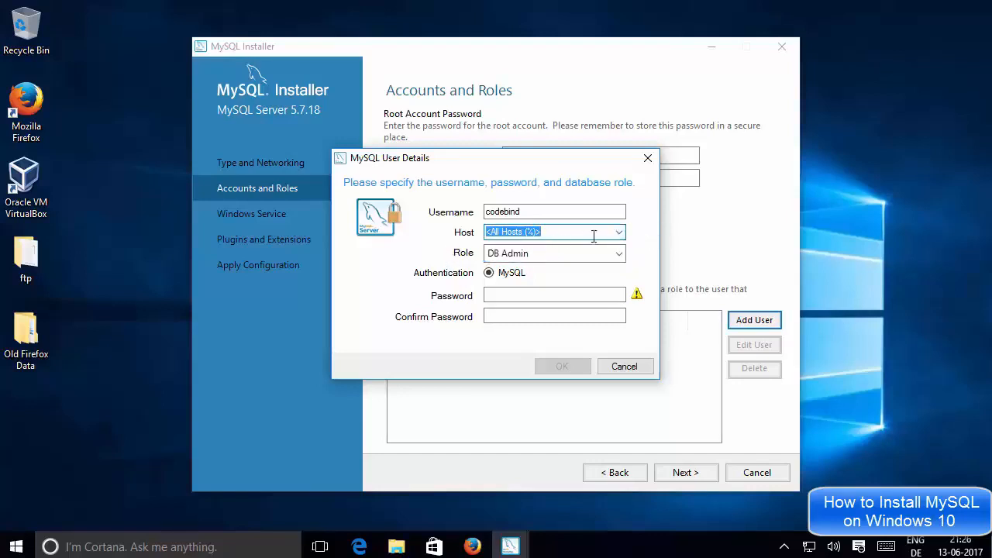
click(504, 252)
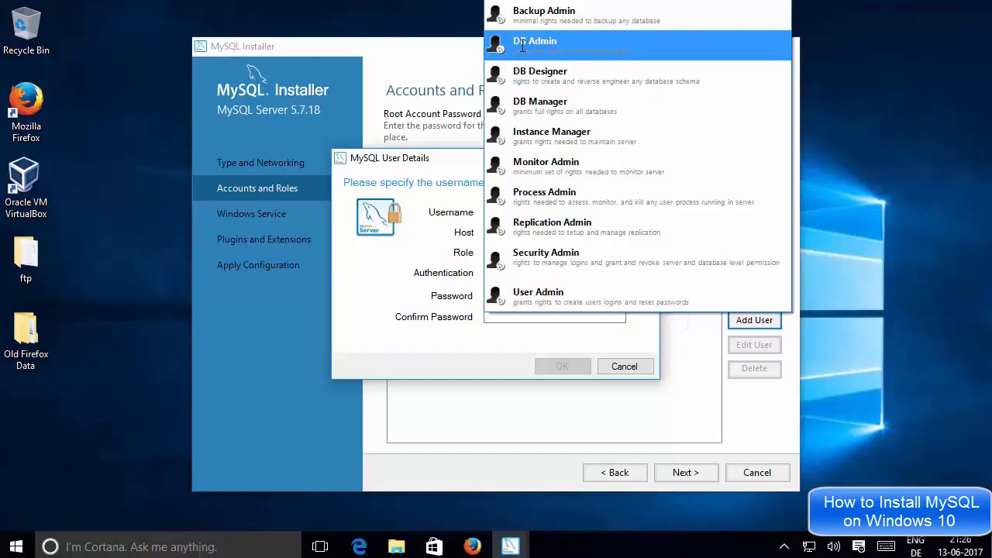
click(416, 252)
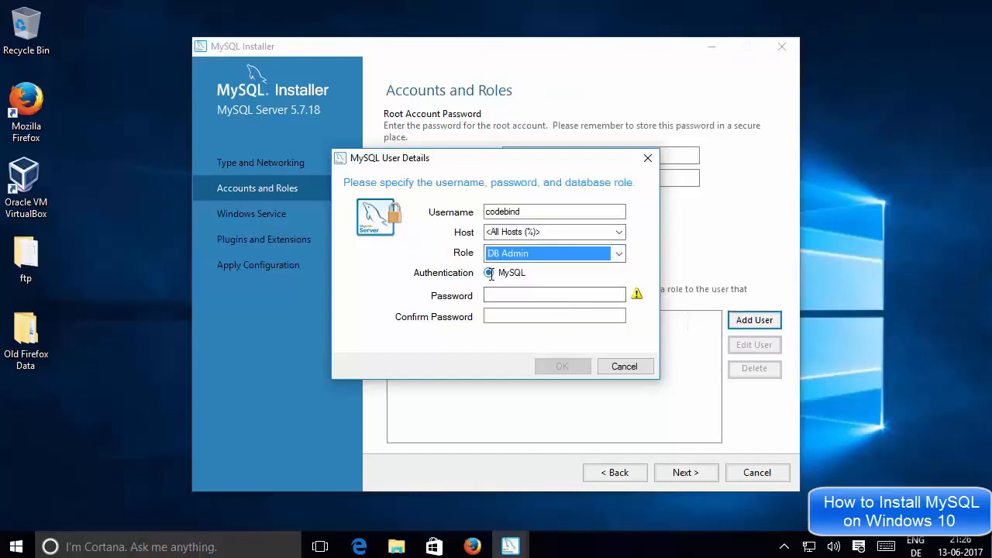
Enter and confirm the new user's password, and save the account.
click(511, 295)
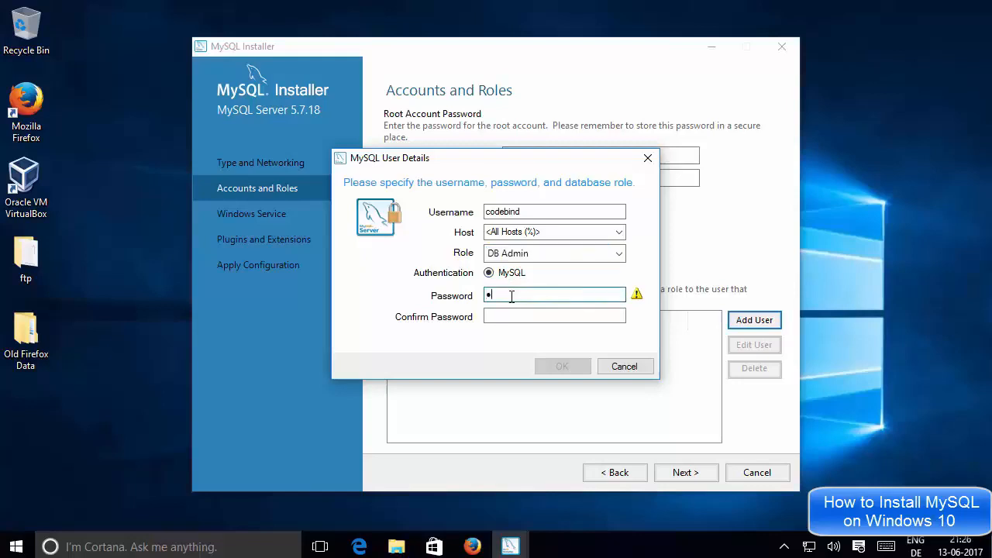
click(500, 317)
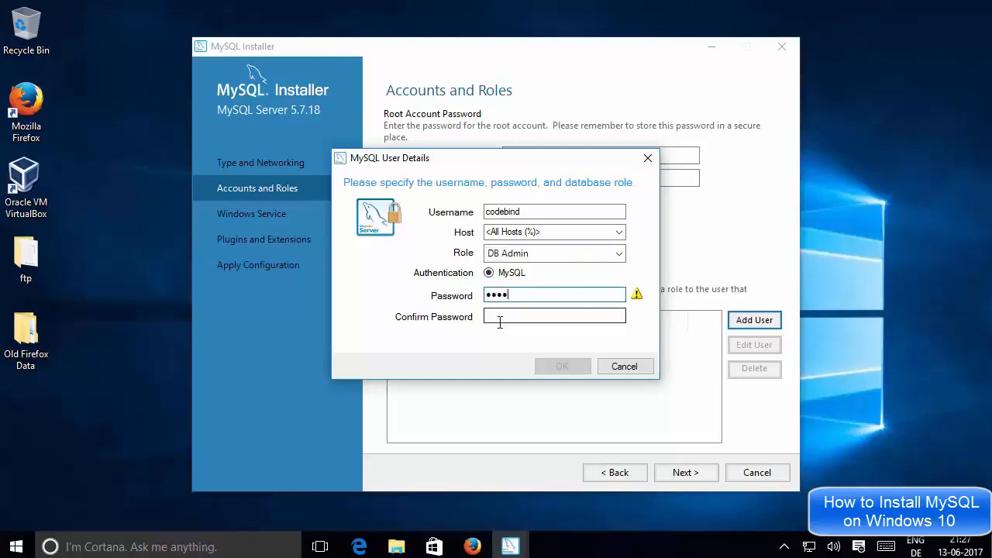
text(•••)
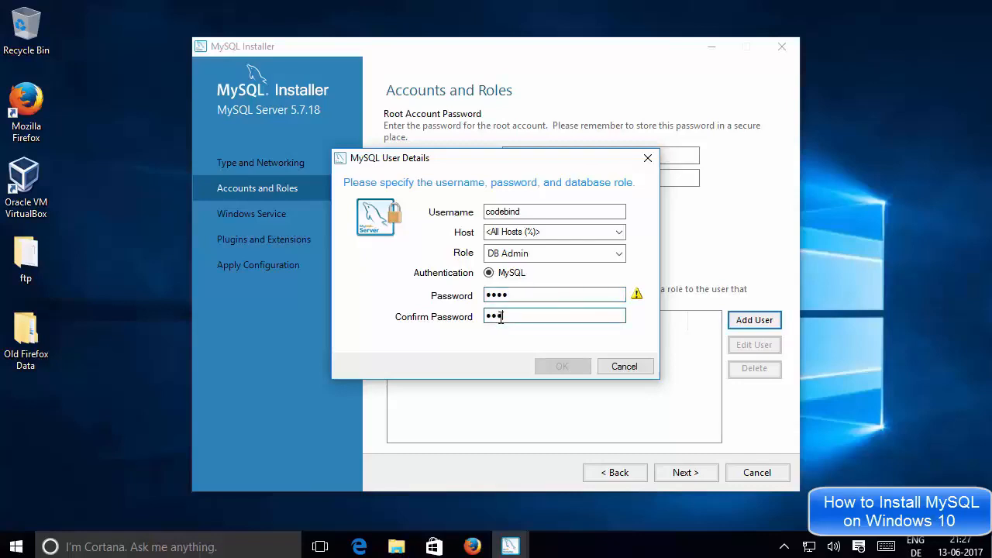
text(•)
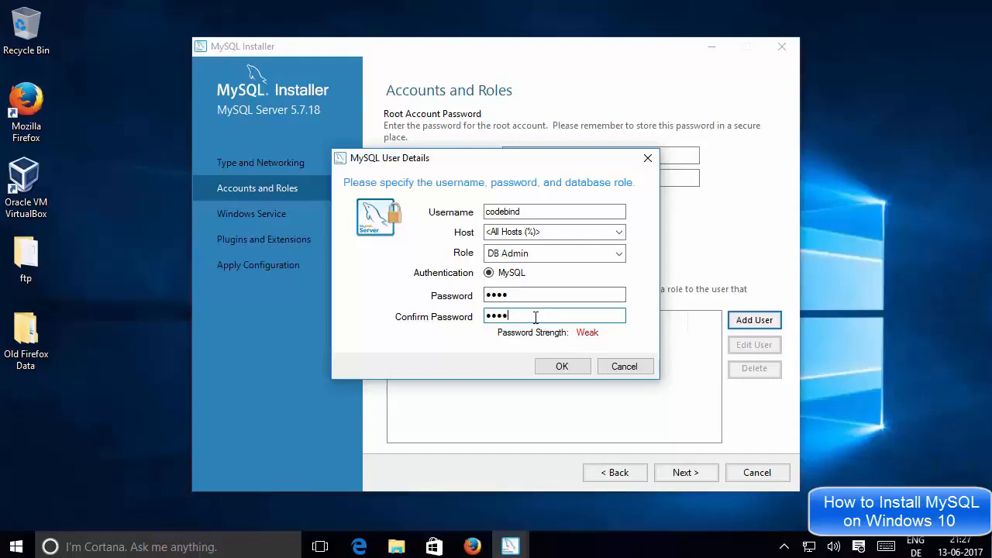
click(558, 365)
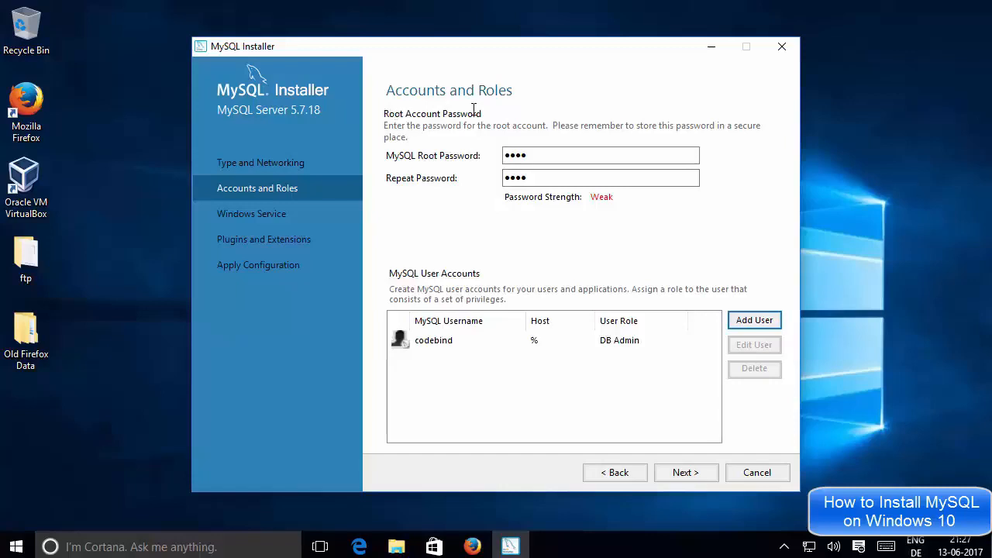
Proceed to the Windows service settings and accept service name MySQL57, start at system startup and Standard System Account.
drag(544, 156, 496, 152)
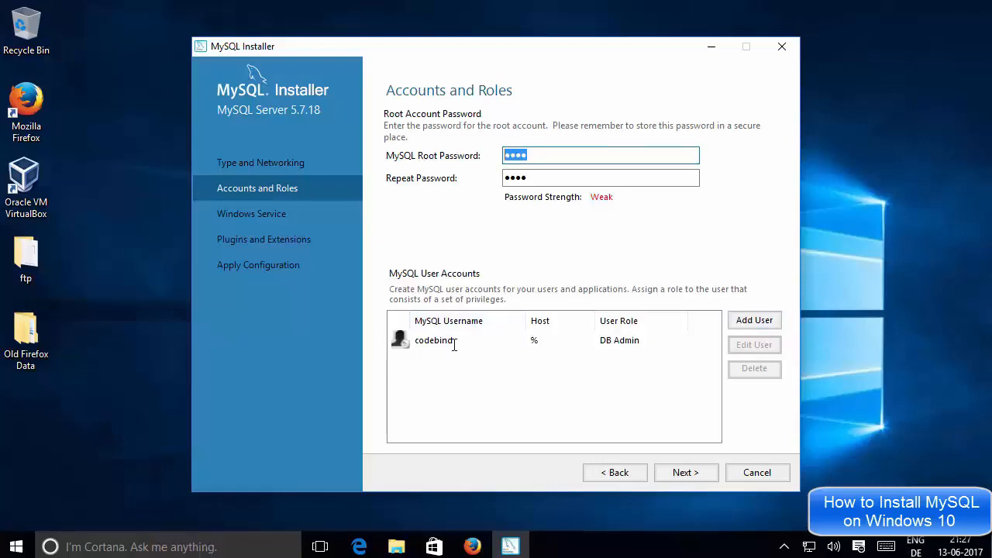
click(536, 178)
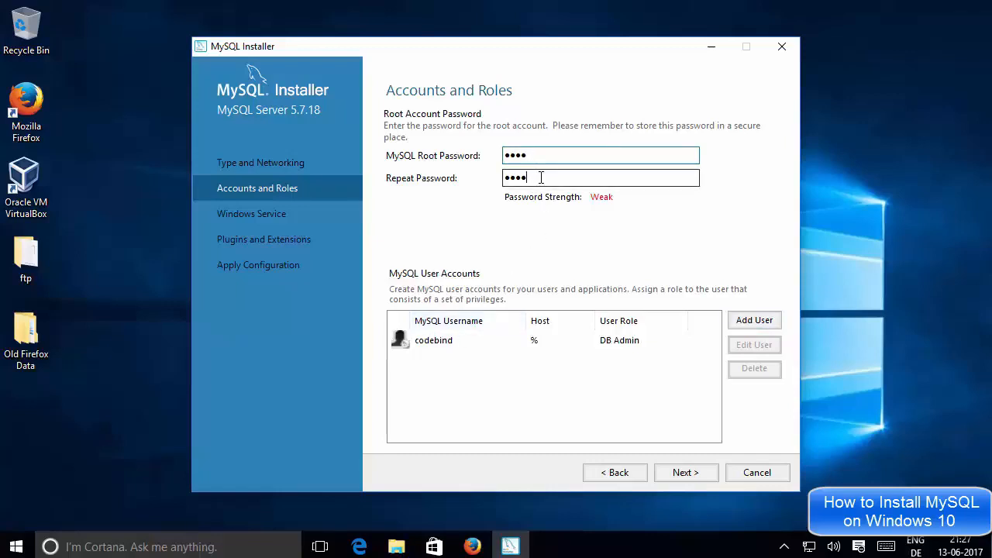
drag(533, 177, 513, 161)
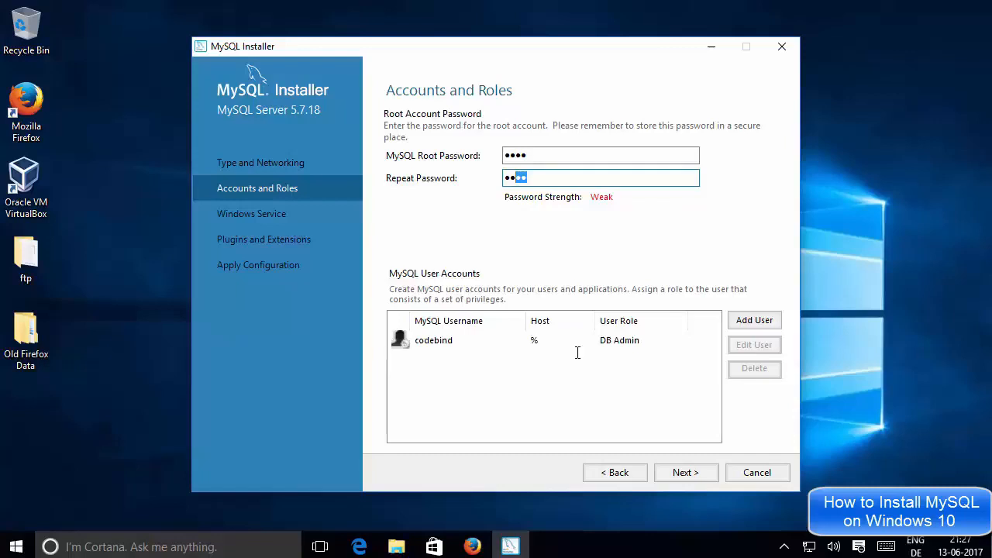
click(681, 474)
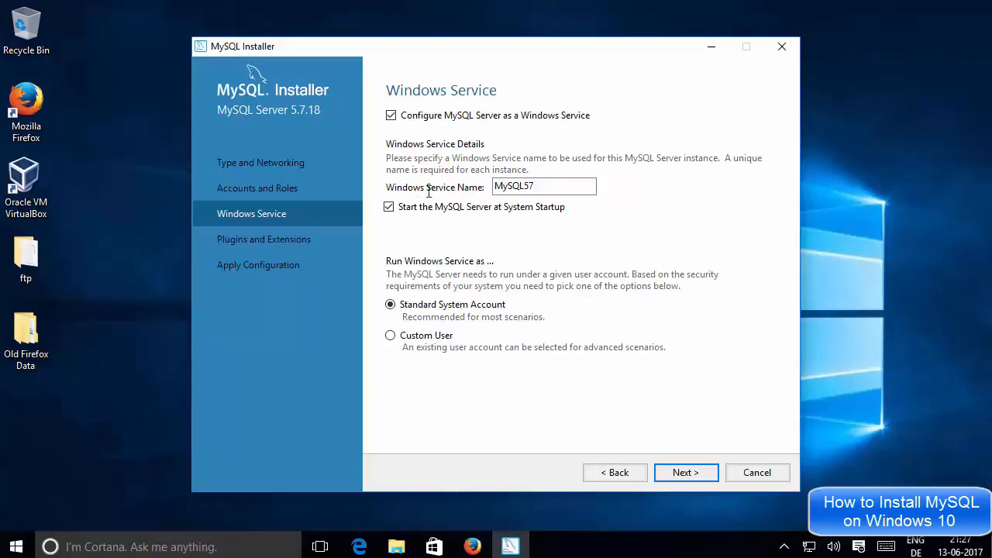
double_click(537, 185)
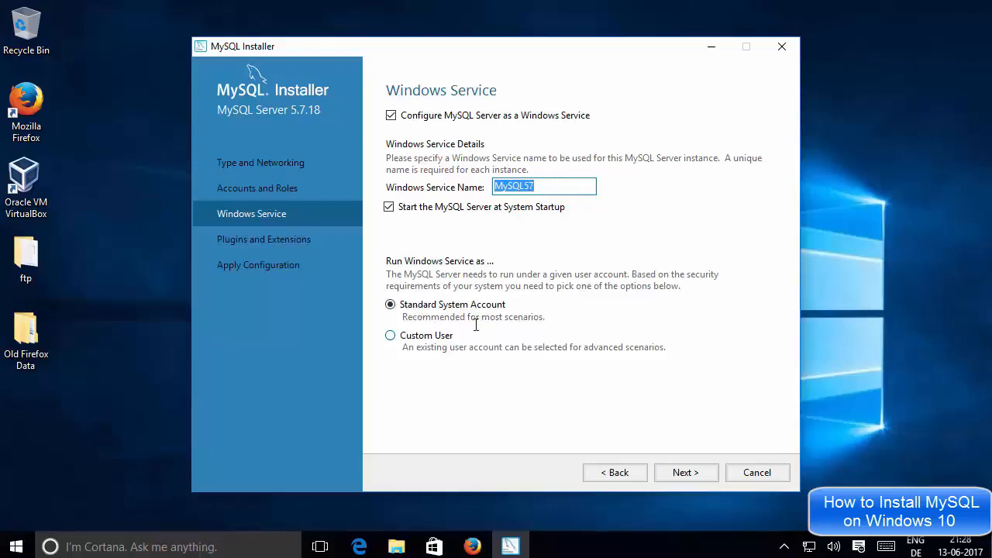
click(686, 473)
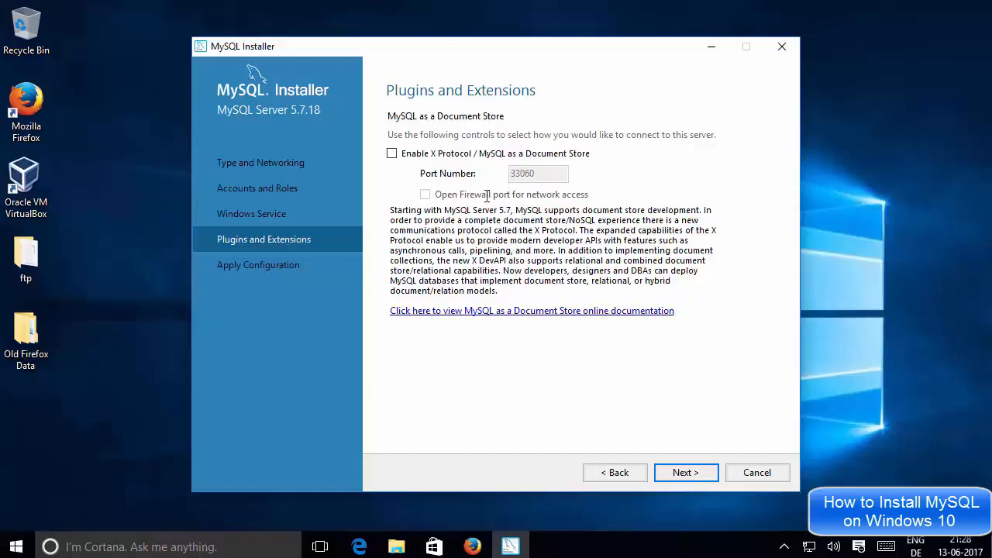
Leave X Protocol / MySQL as a Document Store disabled, then apply and finish the MySQL Server 5.7.18 configuration.
click(678, 474)
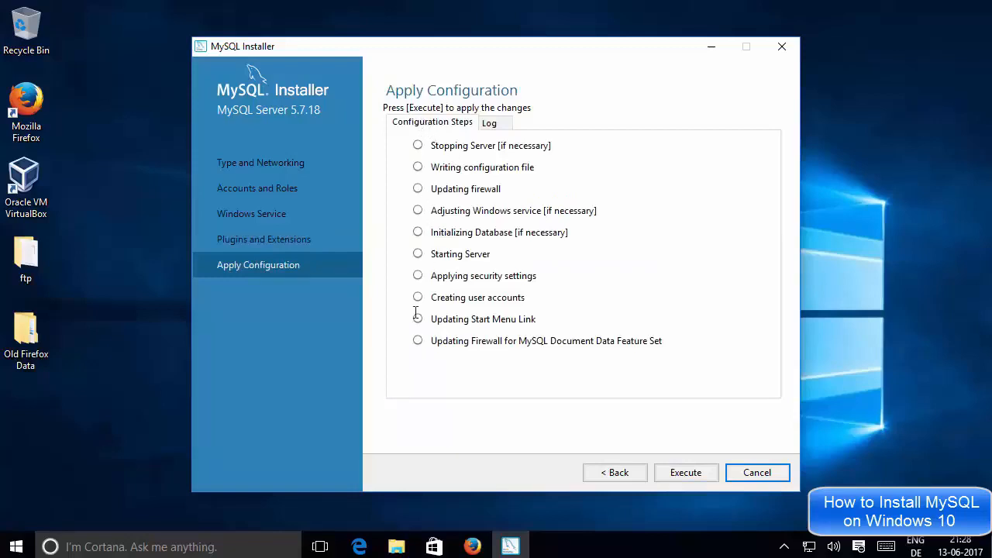
click(671, 474)
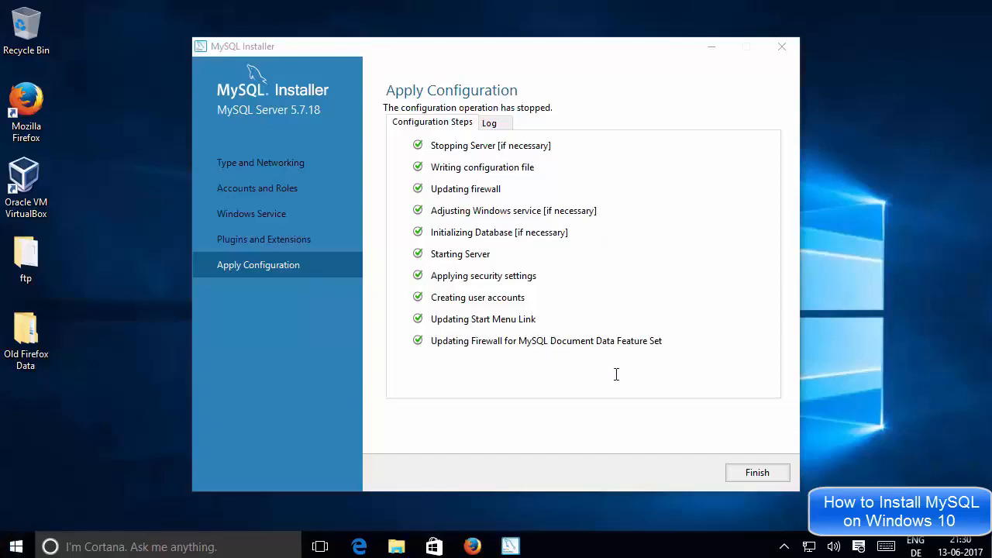
click(755, 472)
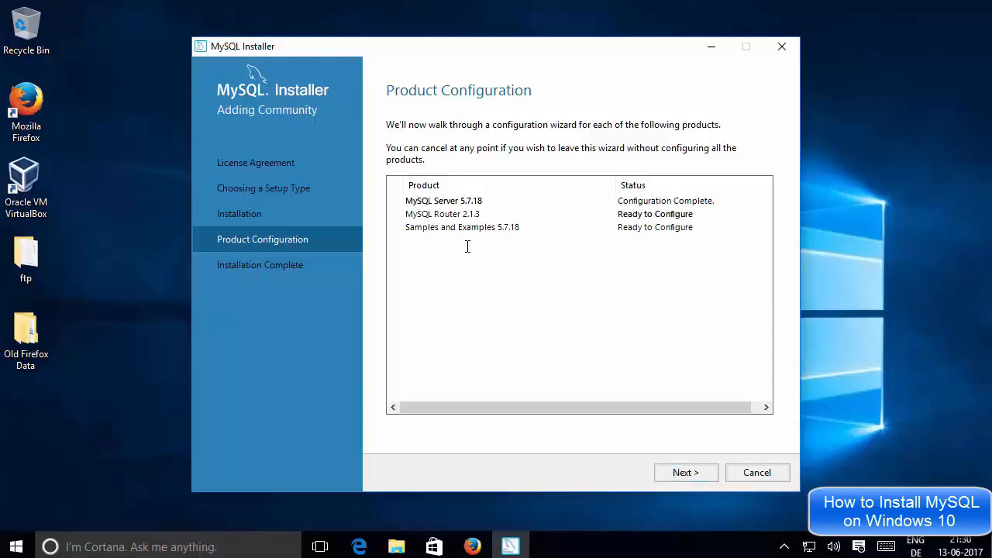
Finish the MySQL Router 2.1.3 configuration without enabling InnoDB cluster and proceed to the Samples and Examples setup.
click(686, 472)
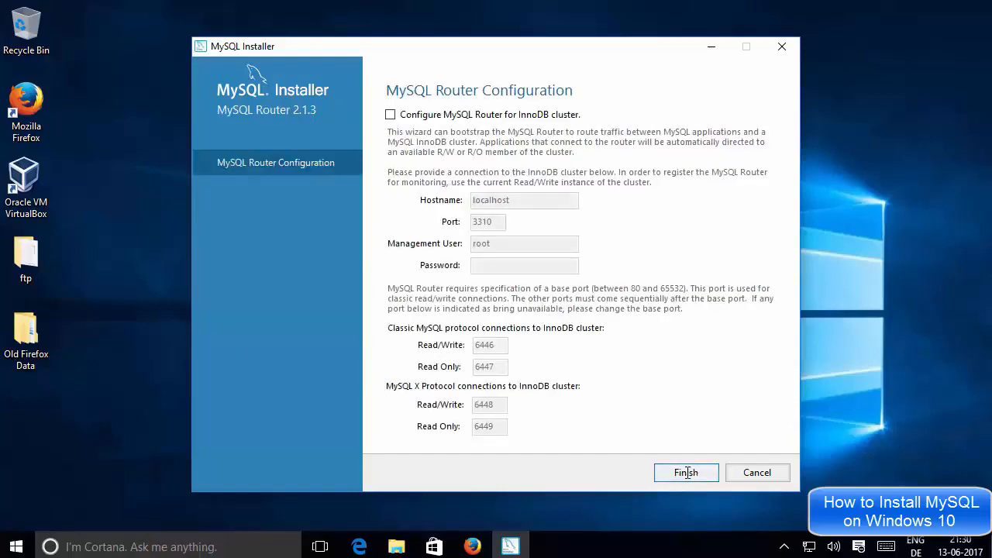
click(687, 472)
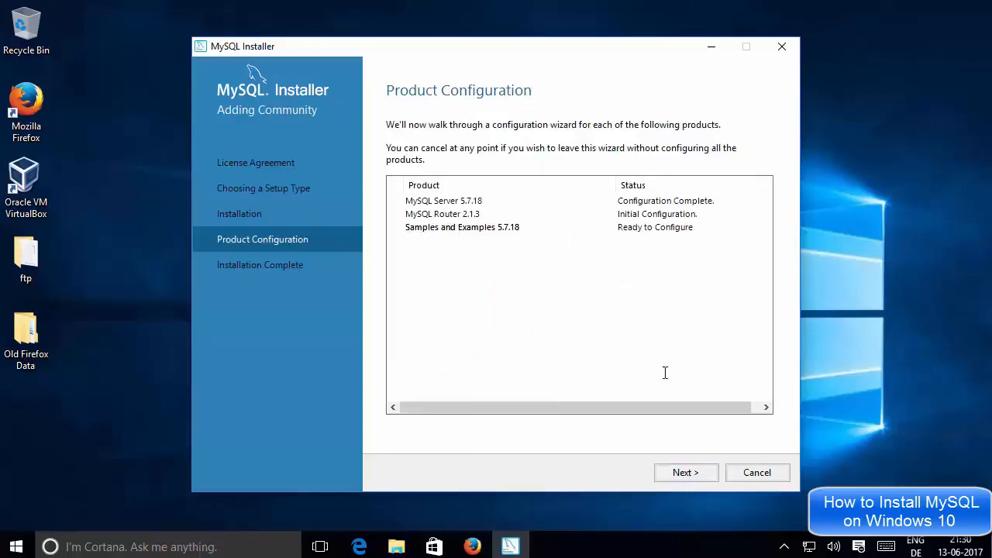
click(684, 470)
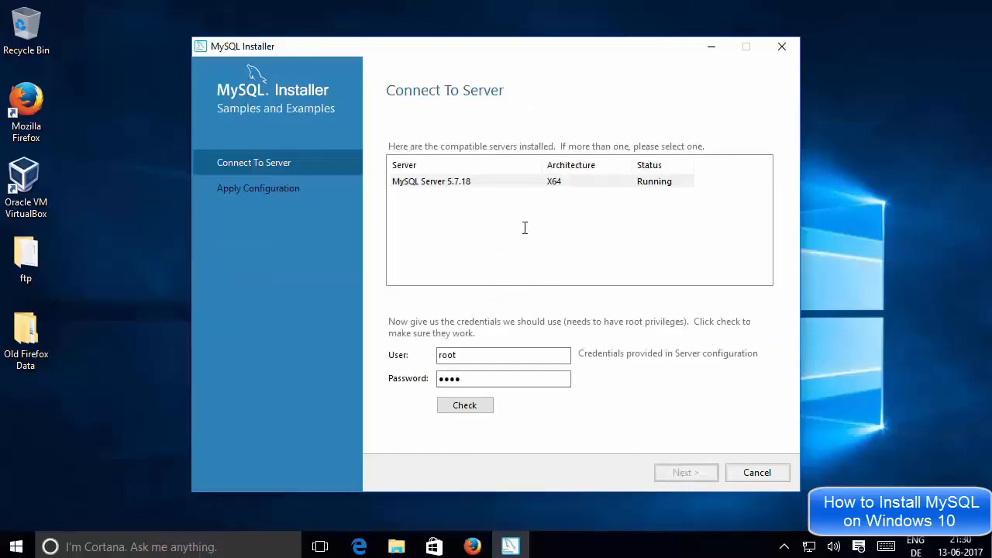
Check the root connection to MySQL Server 5.7.18, then apply and finish the Samples and Examples configuration.
click(466, 183)
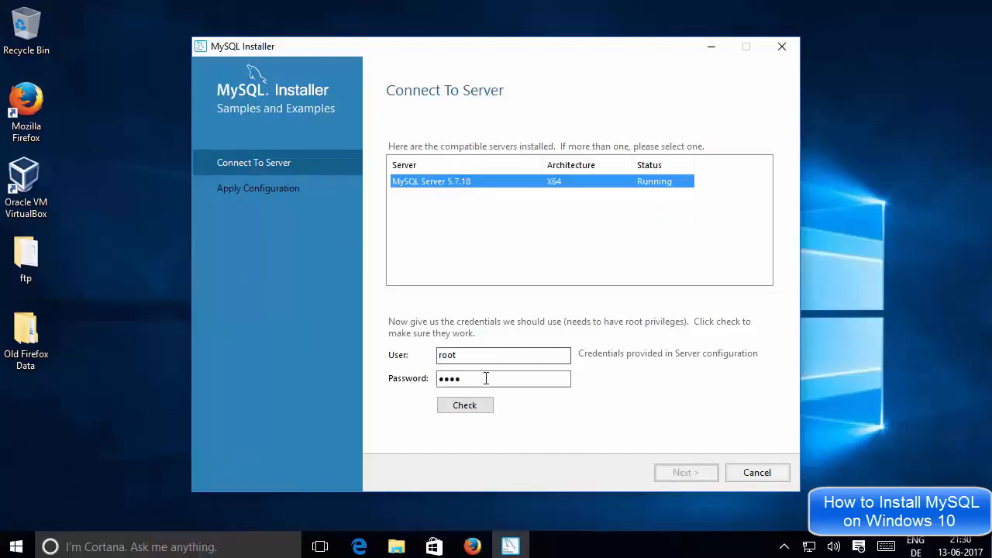
click(477, 406)
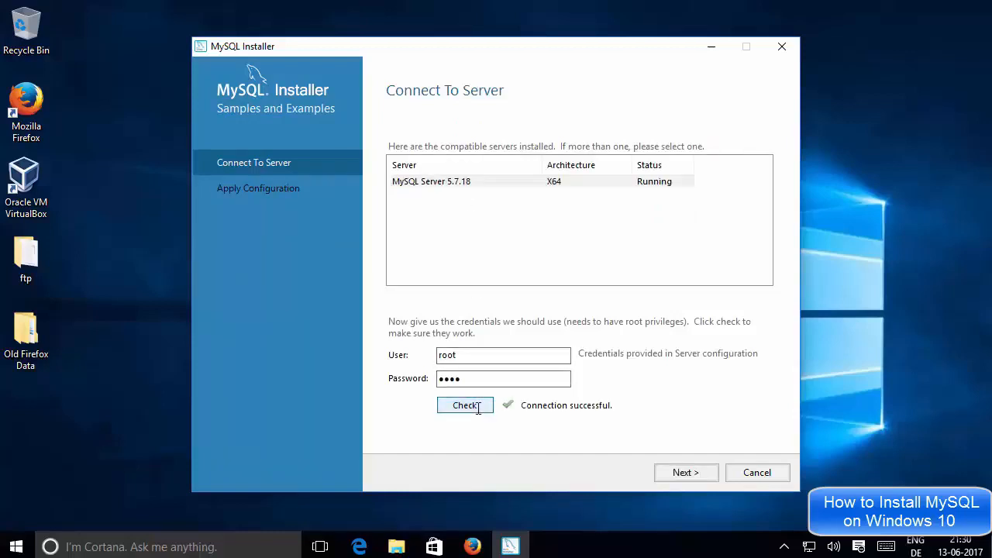
click(686, 472)
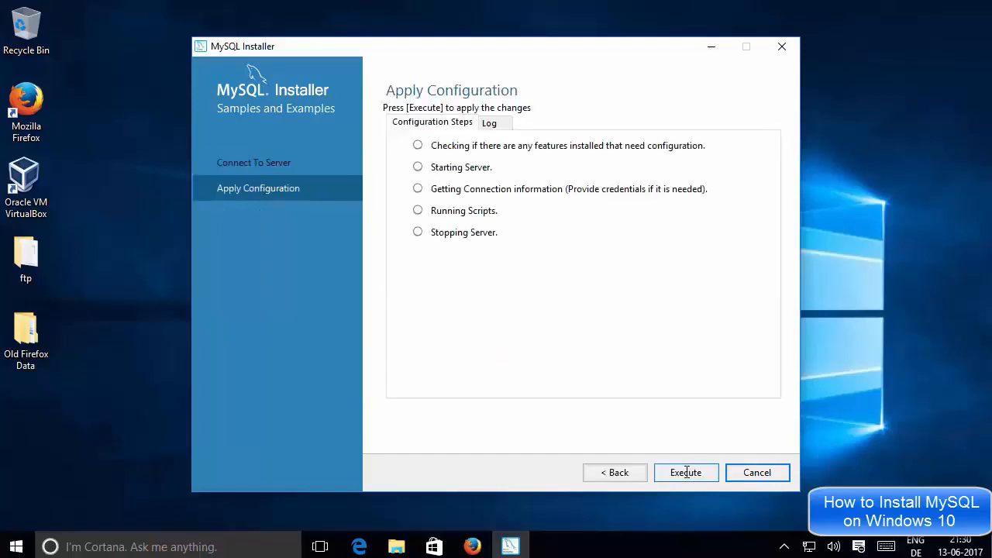
click(686, 473)
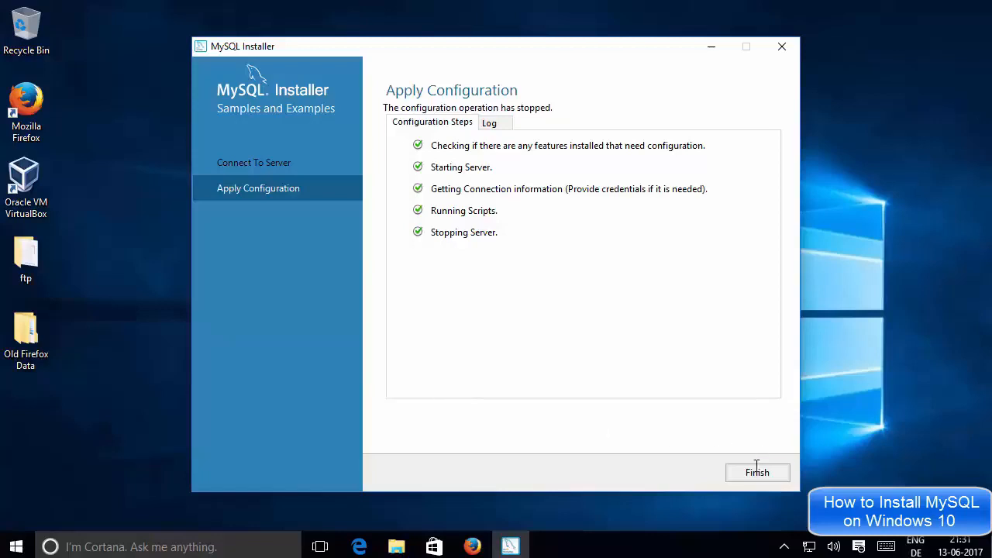
click(753, 473)
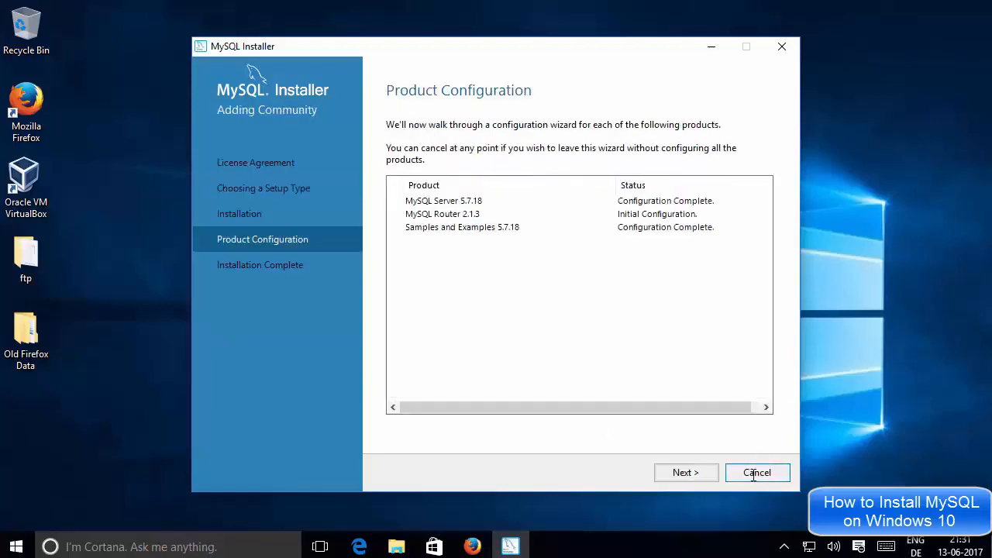
Complete the installation, keeping MySQL Workbench and MySQL Shell set to start after setup.
click(695, 474)
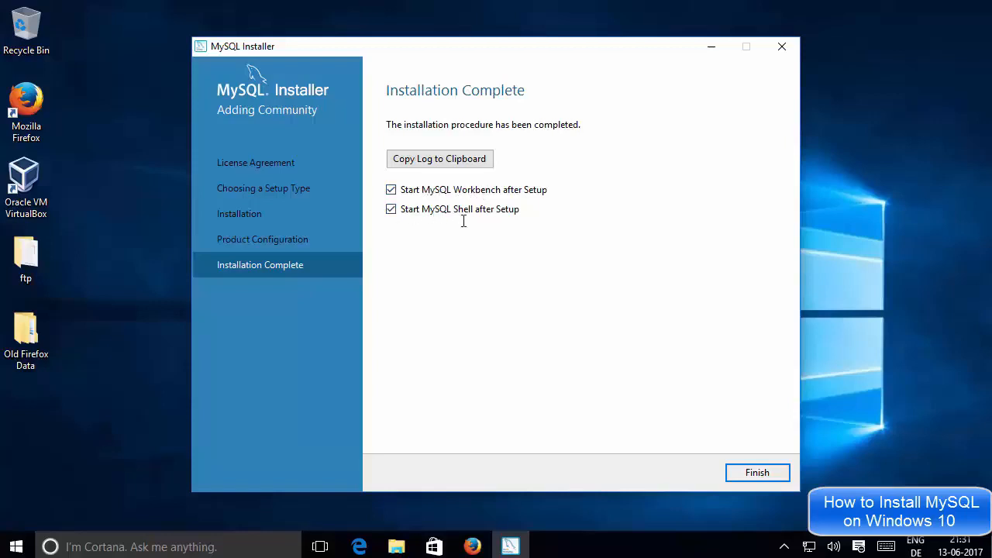
click(751, 472)
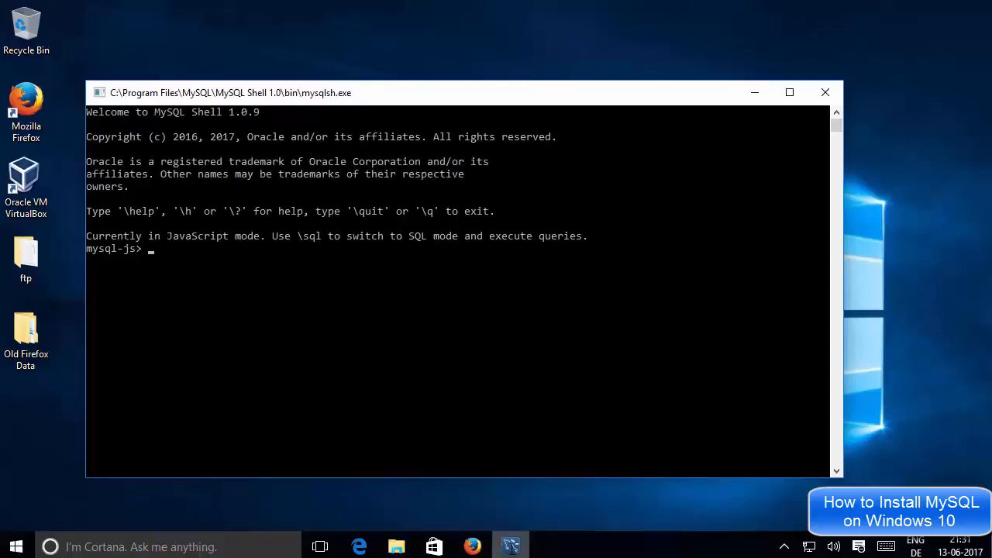
View the MySQL Shell window and switch back to MySQL Workbench.
mouse_move(511, 547)
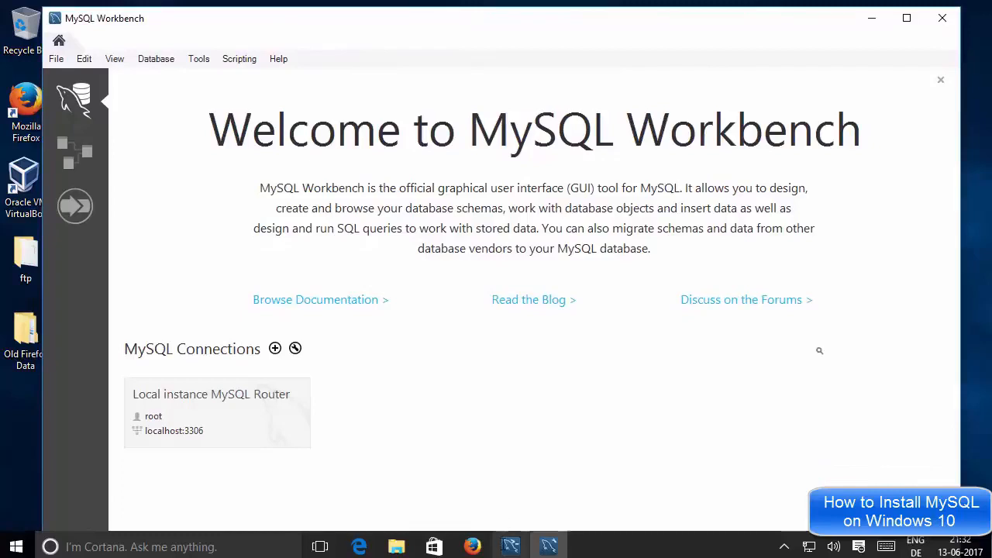
click(512, 546)
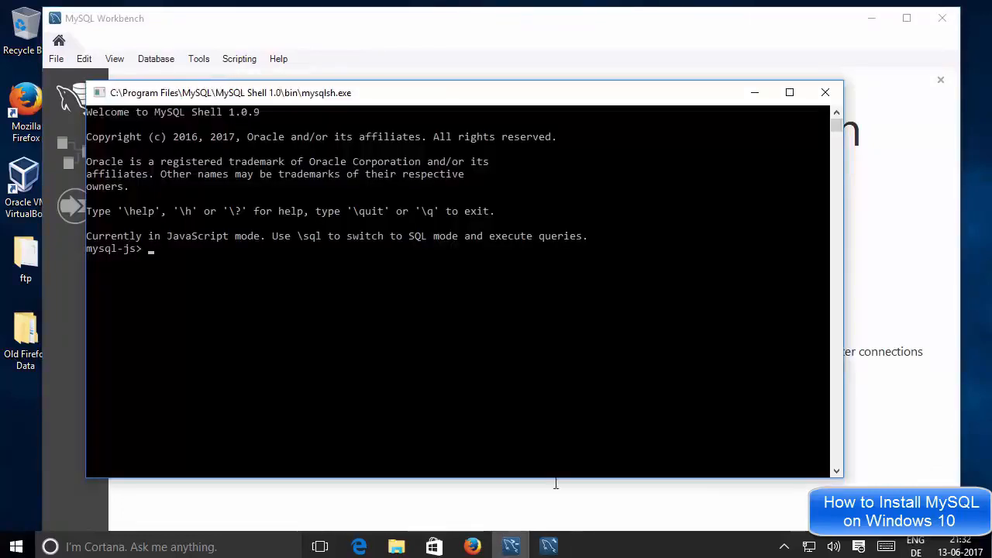
click(548, 542)
click(607, 387)
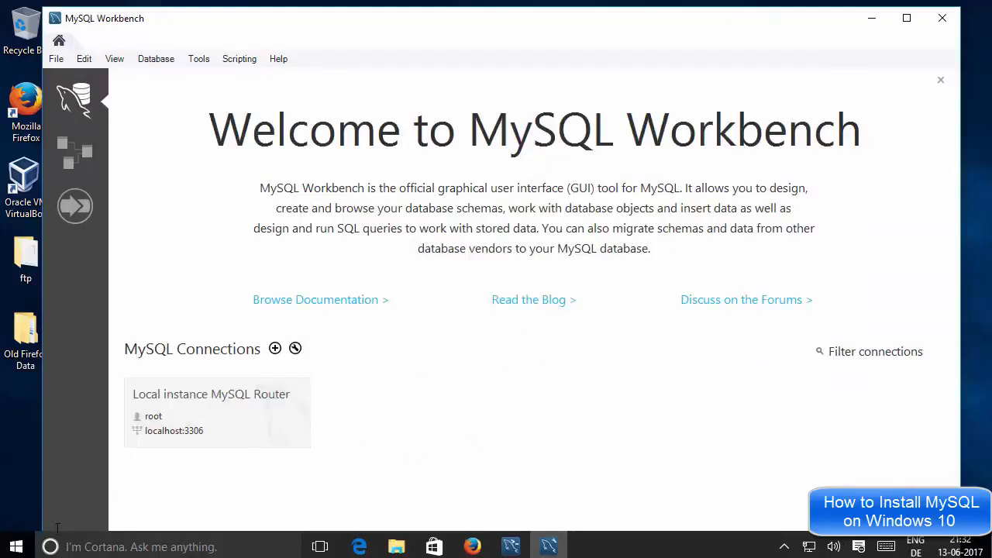
Find the MySQL folder among all installed apps in Windows.
click(15, 546)
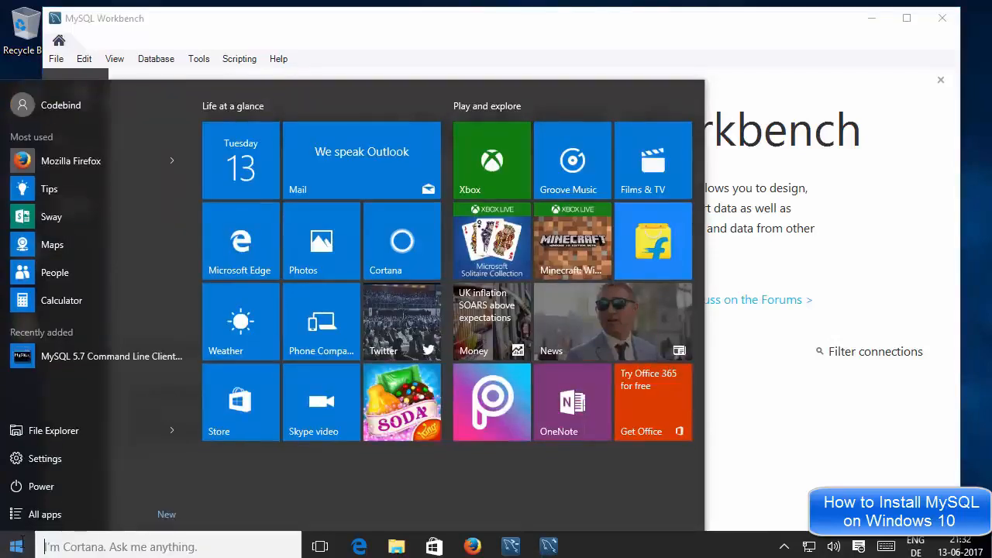
click(45, 513)
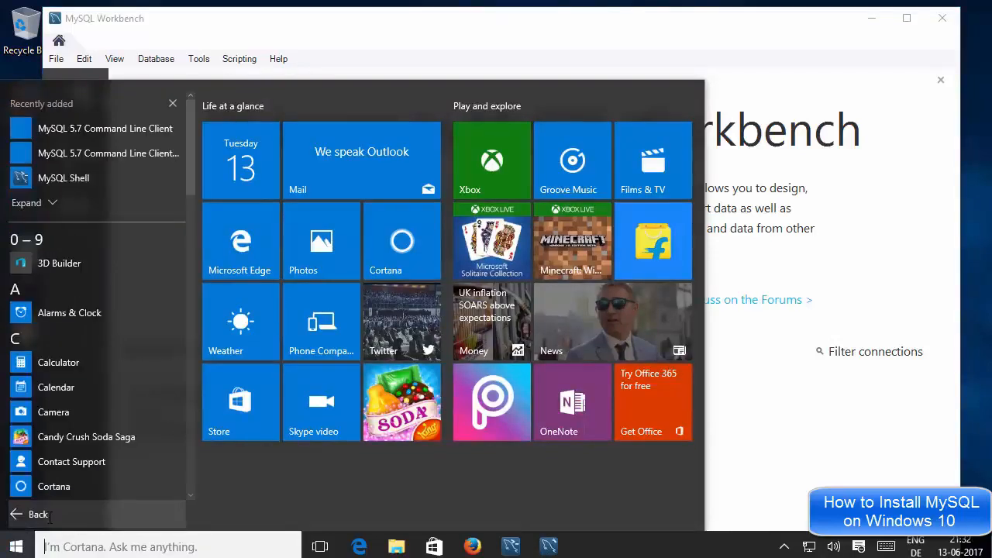
scroll(105, 393, down, 10)
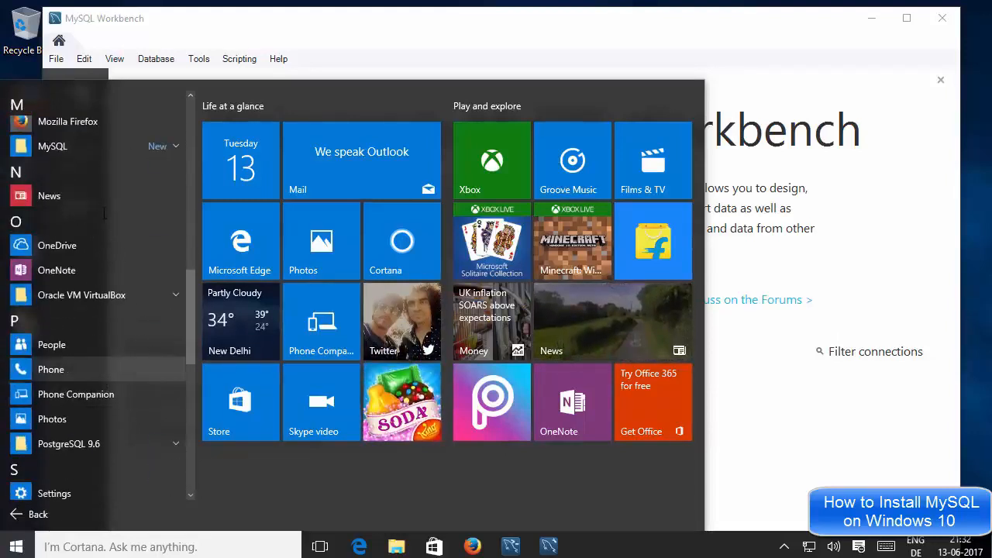
click(155, 147)
click(155, 146)
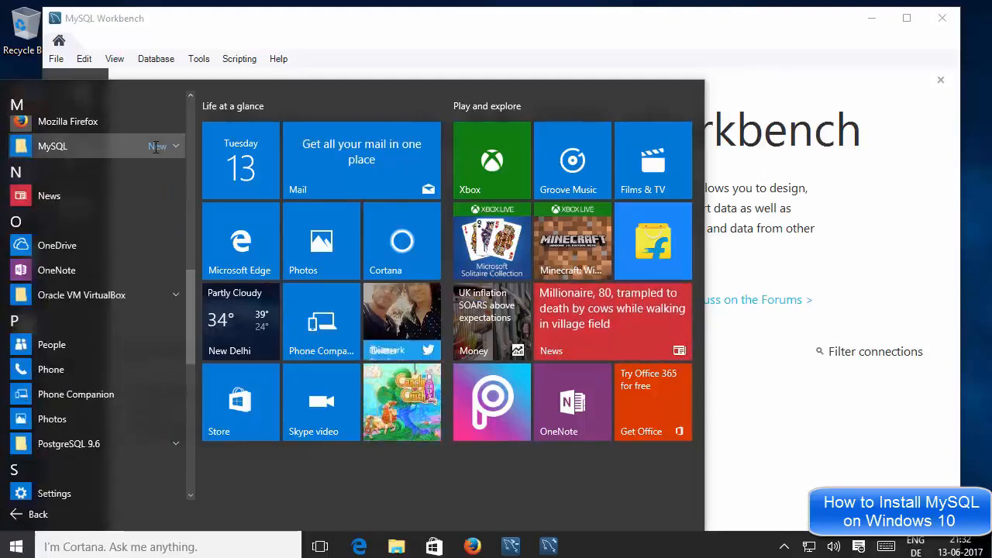
click(155, 147)
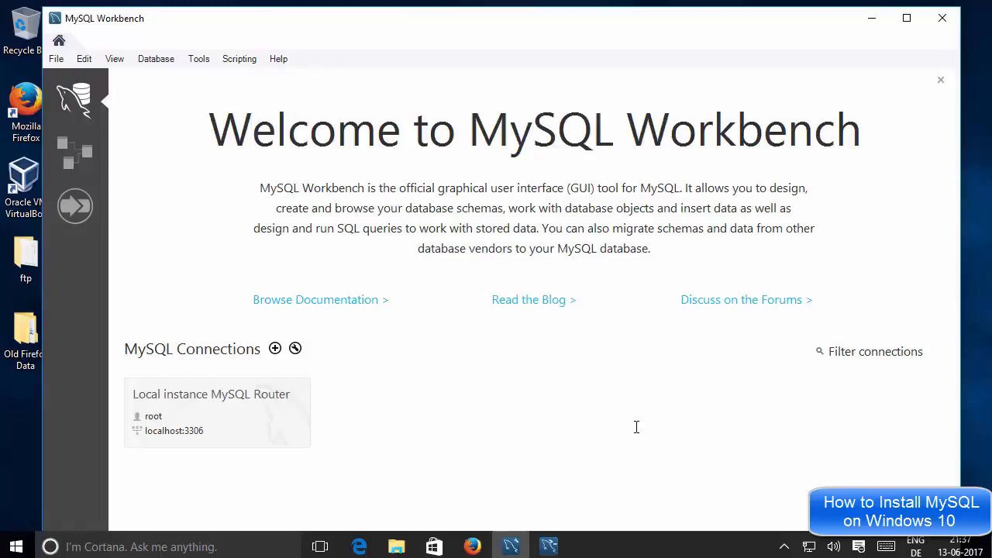
Bring up the MySQL Shell window again and close it, leaving MySQL Workbench open.
click(548, 546)
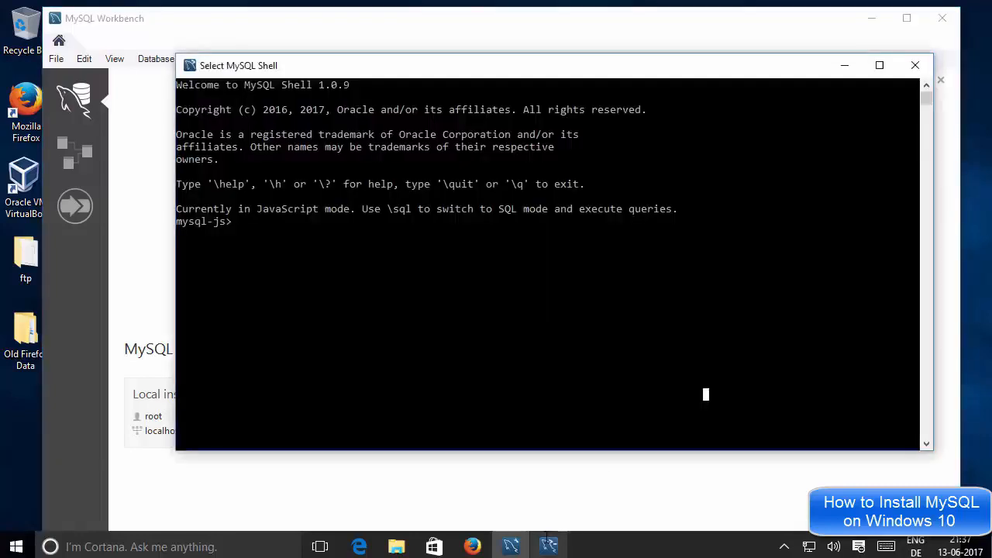
click(478, 487)
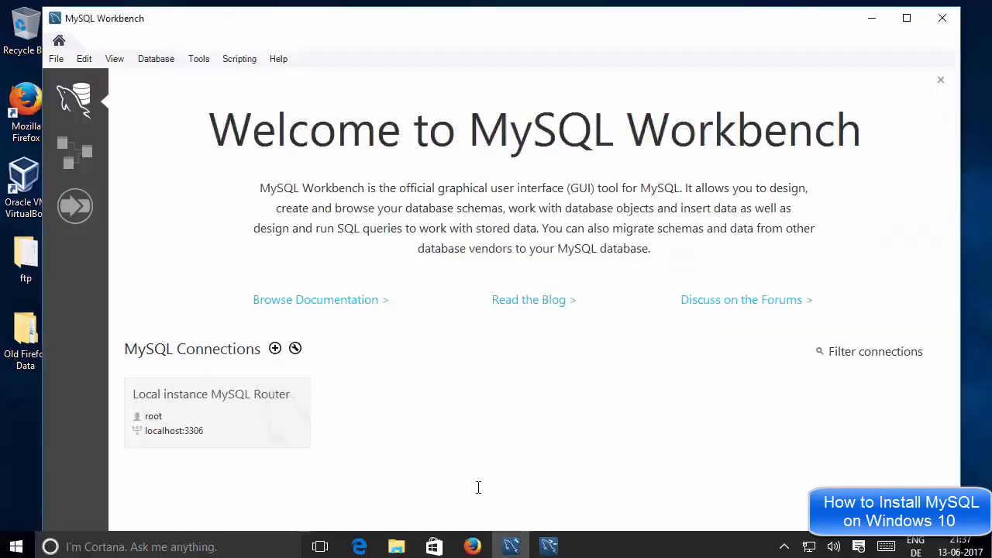
click(552, 533)
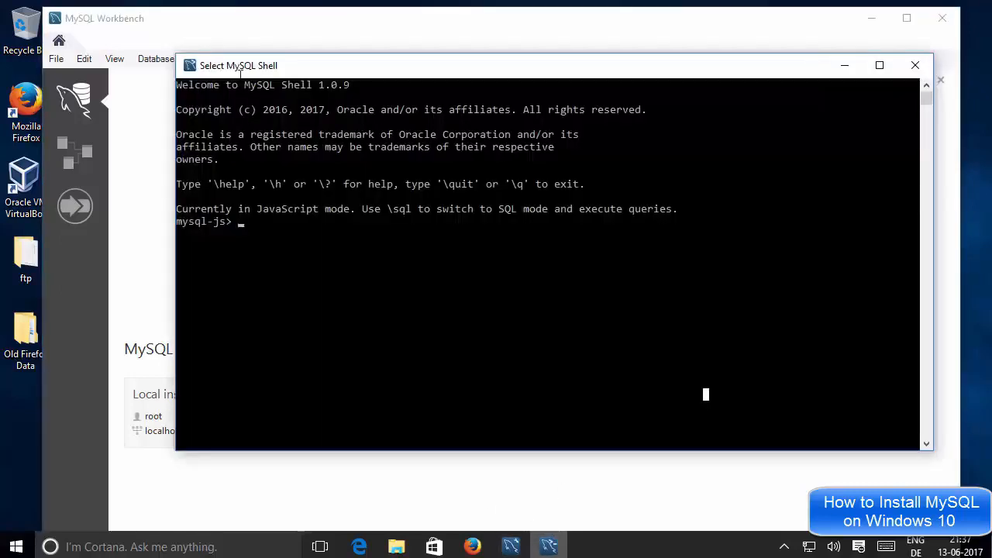
click(904, 69)
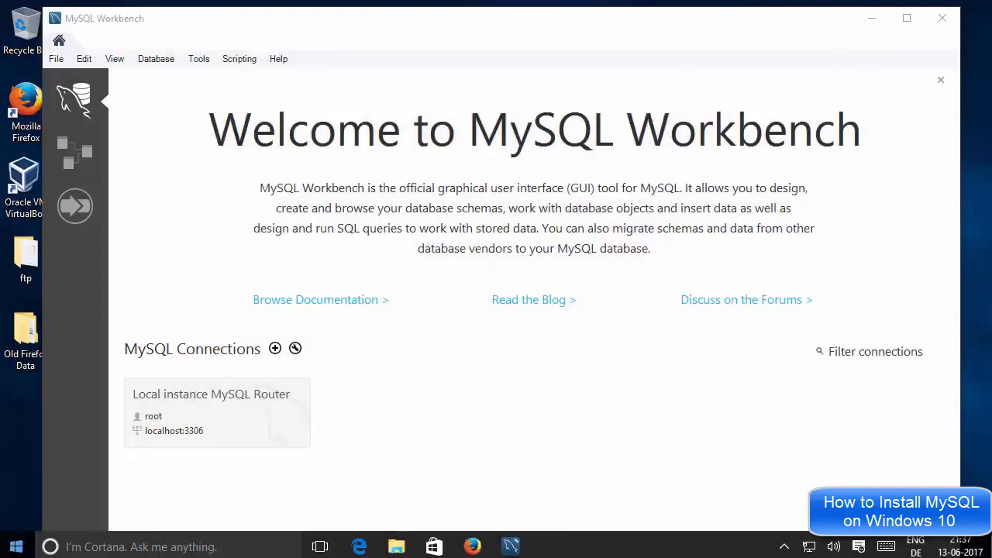
Launch the MySQL 5.7 Command Line Client from the installed MySQL programs and log in with the account password.
click(16, 546)
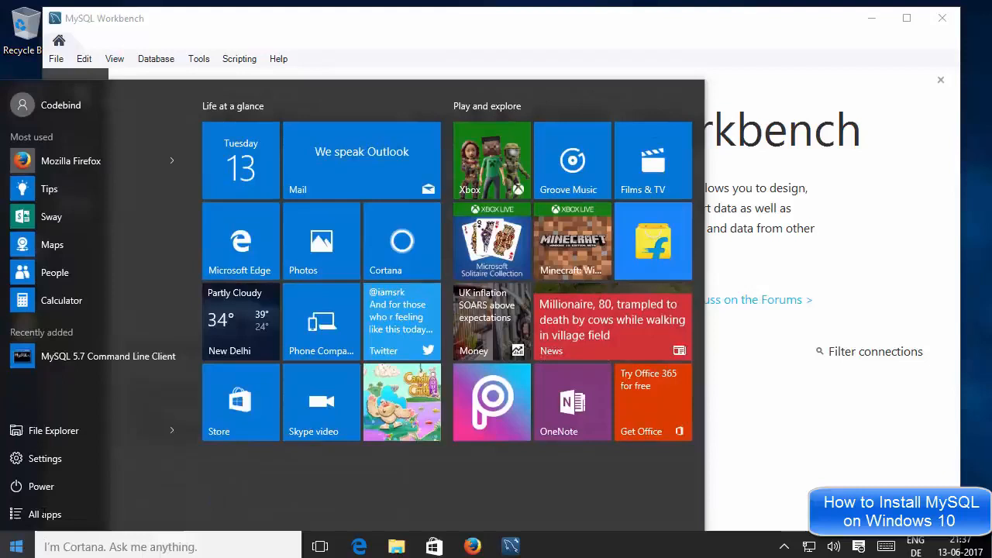
click(44, 513)
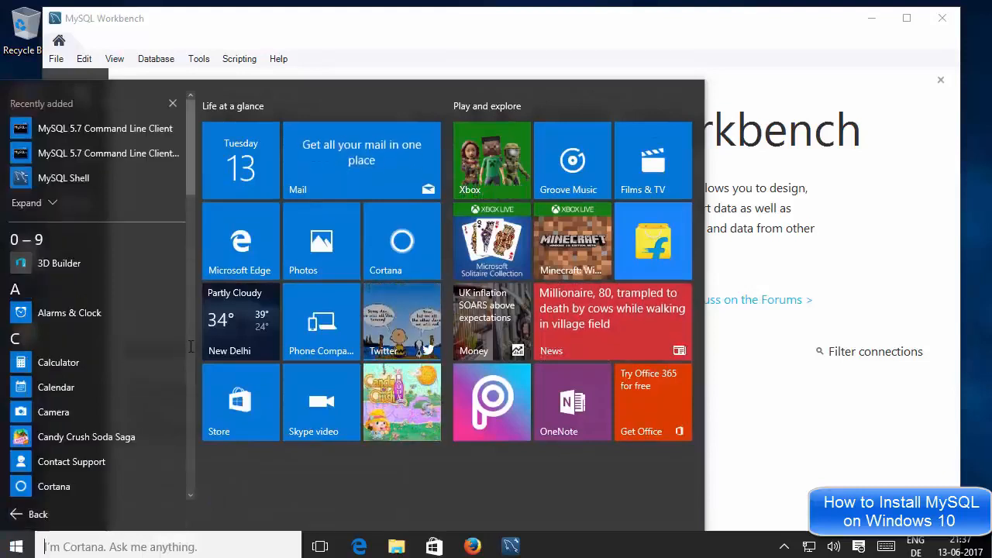
scroll(182, 290, down, 3)
scroll(182, 291, down, 6)
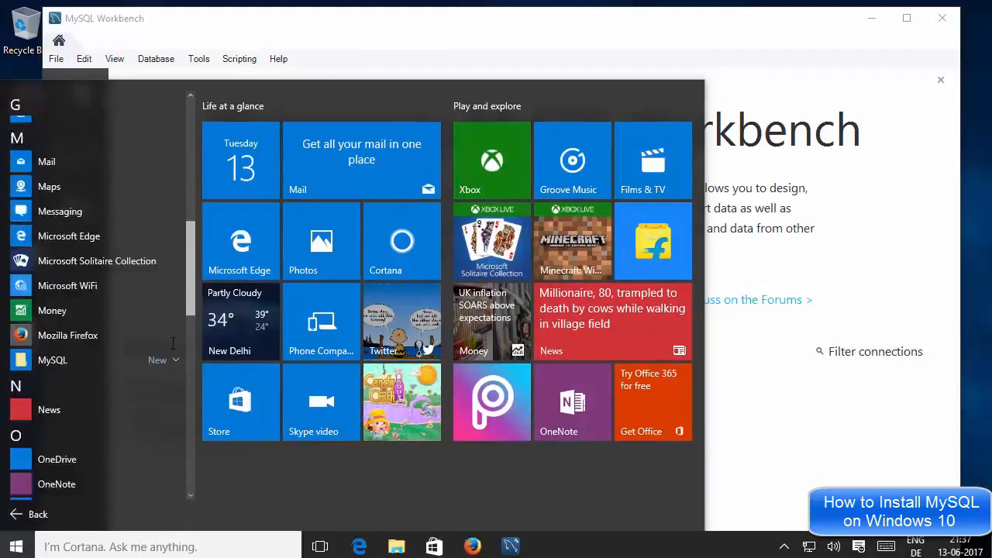
scroll(186, 372, up, 1)
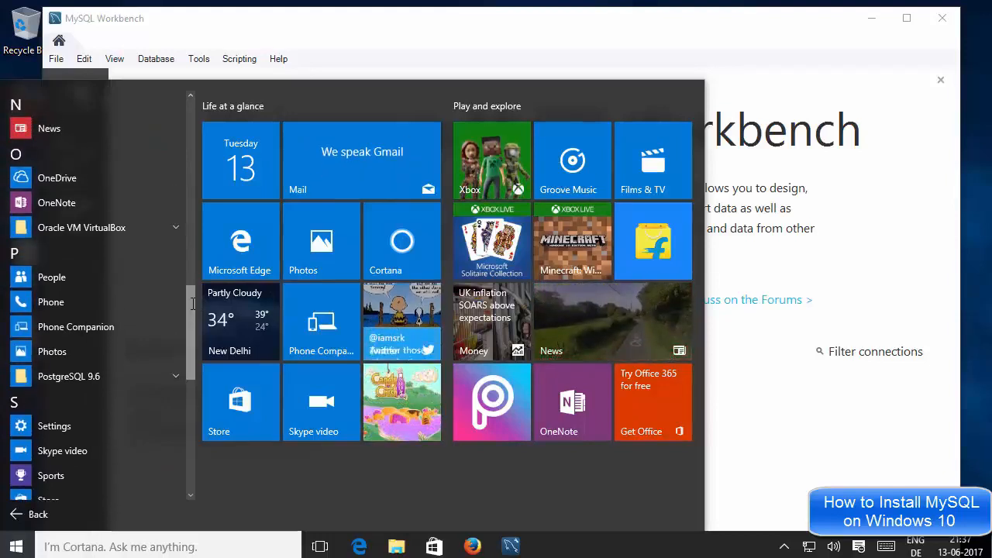
scroll(114, 376, up, 5)
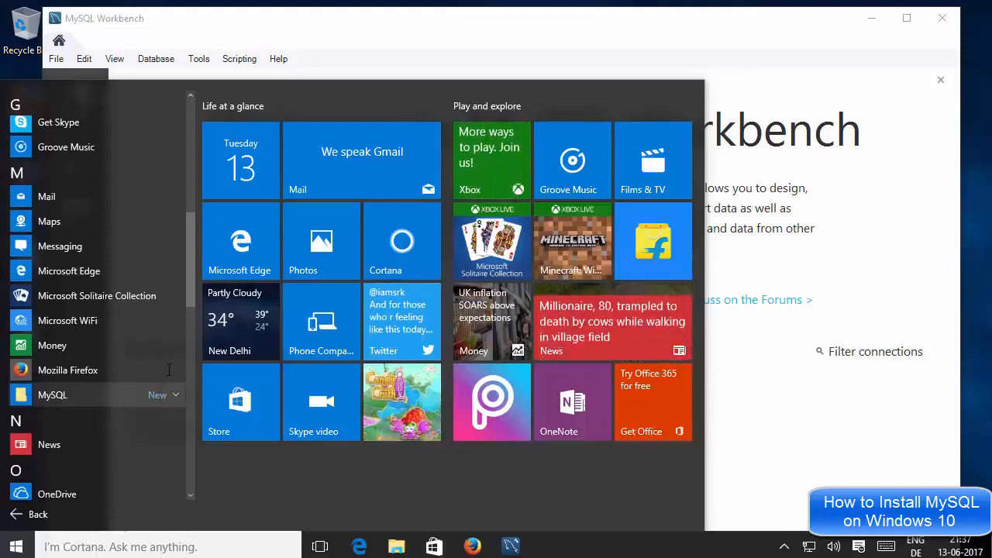
click(160, 394)
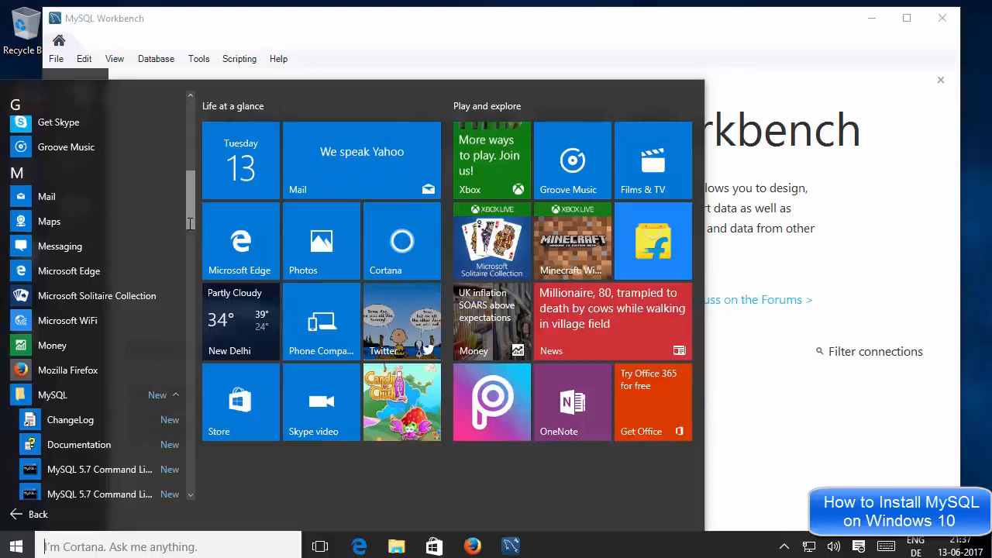
drag(193, 224, 190, 255)
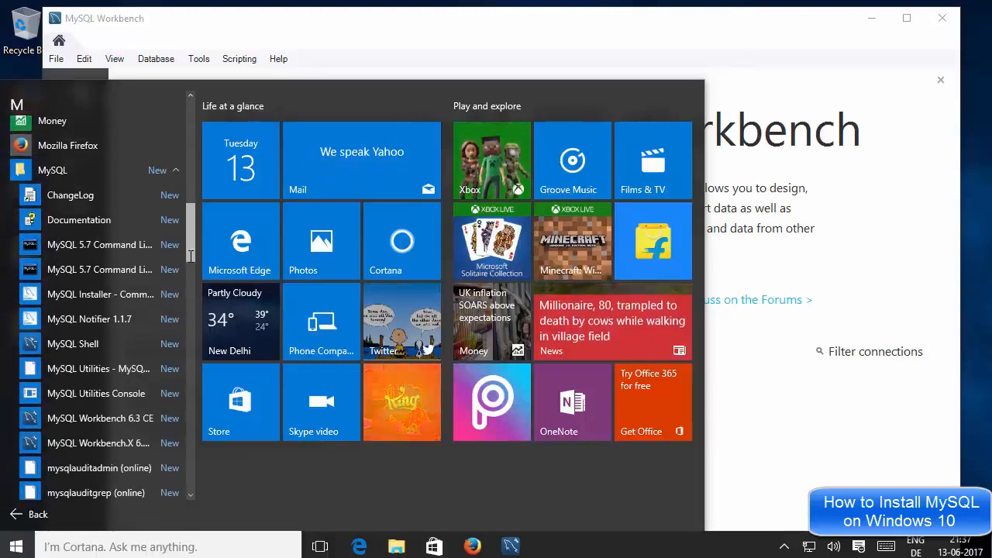
click(110, 245)
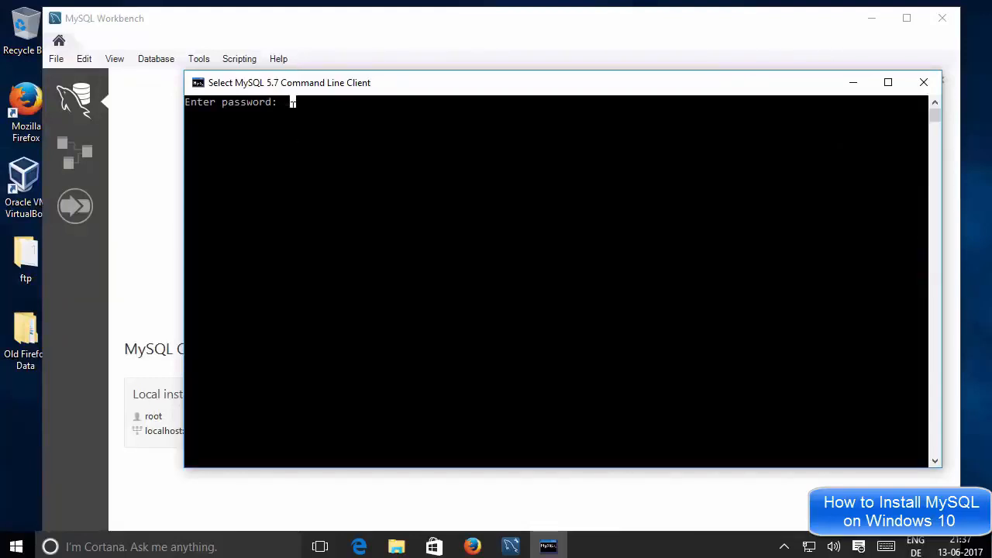
text(****)
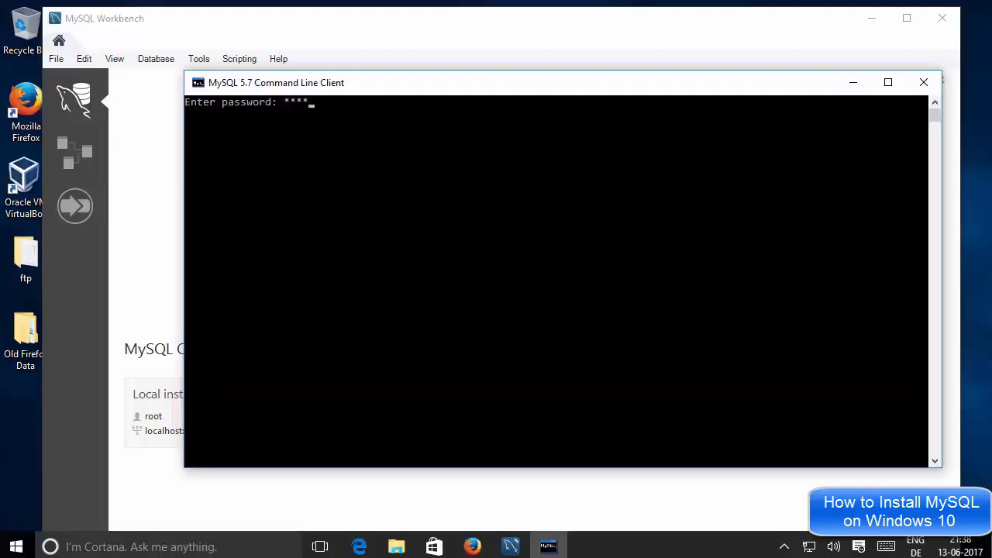
key(Return)
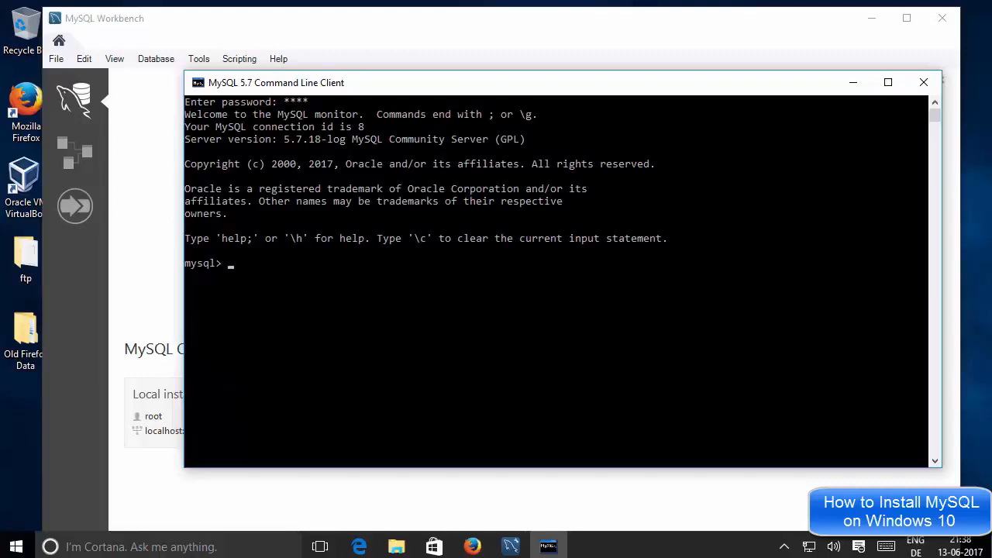
List the server's databases with the command "show databases;" and look over the returned names.
click(256, 274)
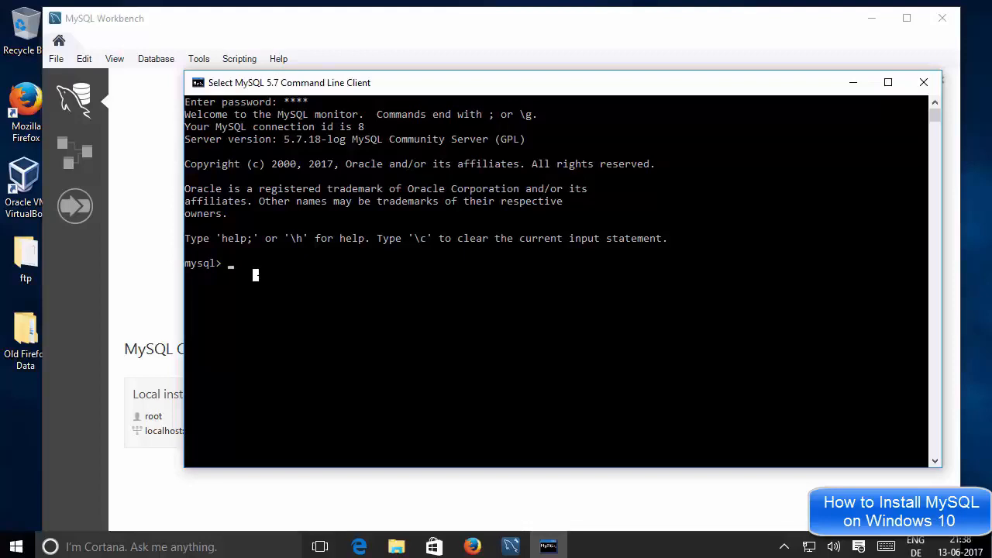
text(sho)
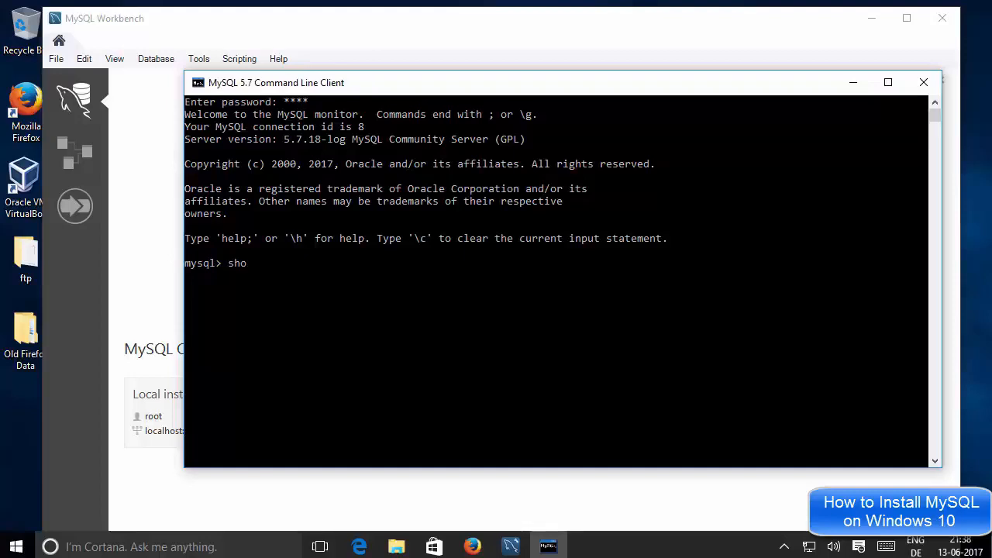
text(w databases;)
key(Return)
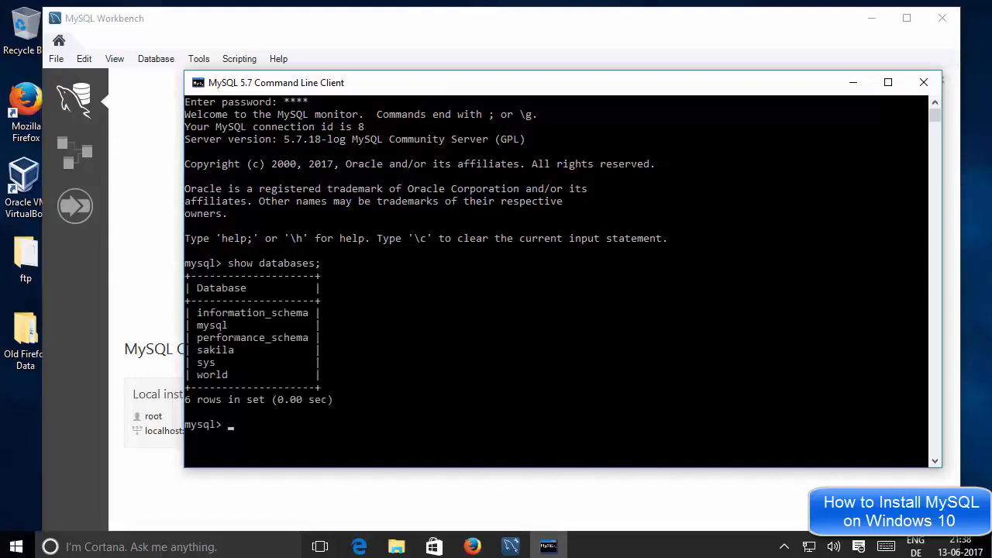
click(293, 312)
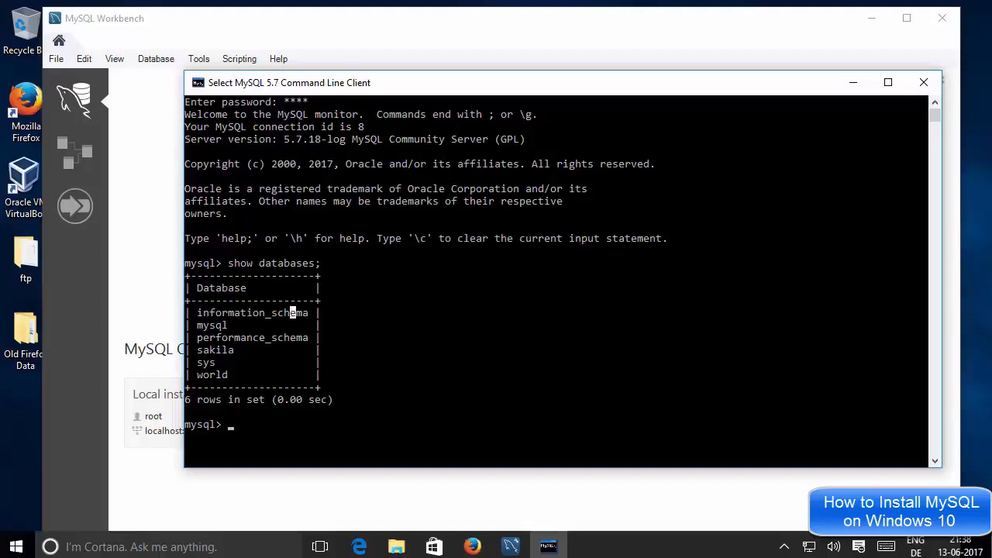
click(386, 300)
double_click(219, 374)
click(490, 336)
Try to switch to the sample database with the command "use warld;".
text(use)
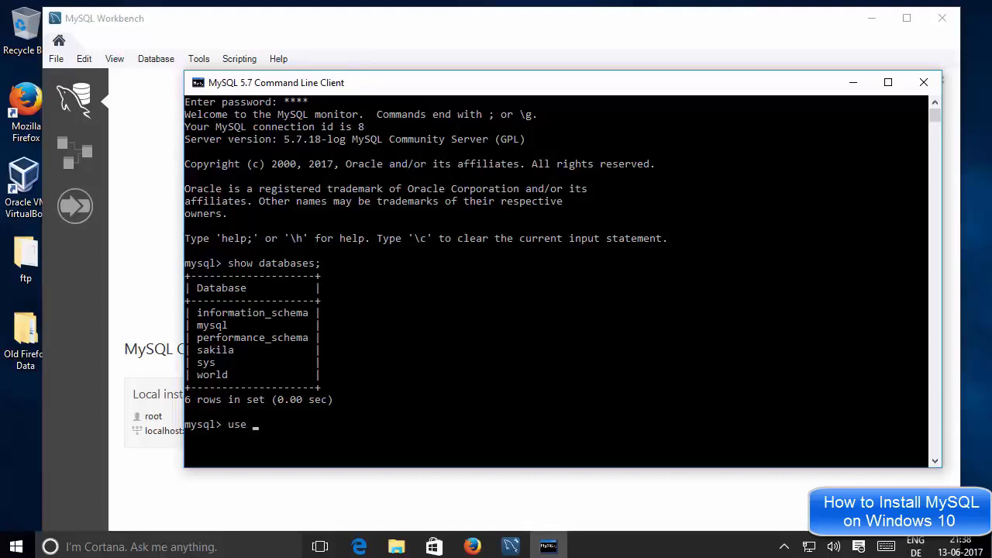
text( warld;)
key(Return)
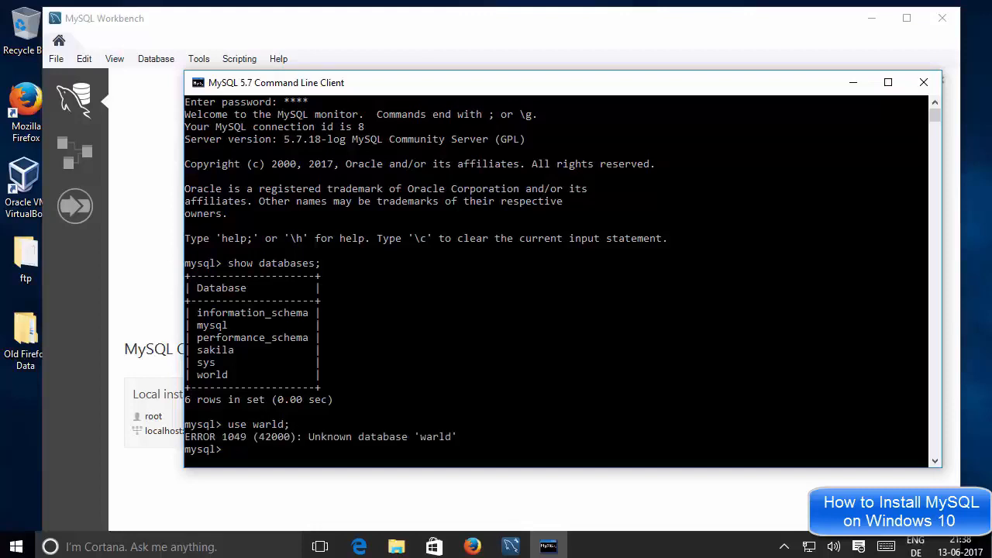
Correct the previous command to "use world;" and run it to switch to the world database.
click(273, 399)
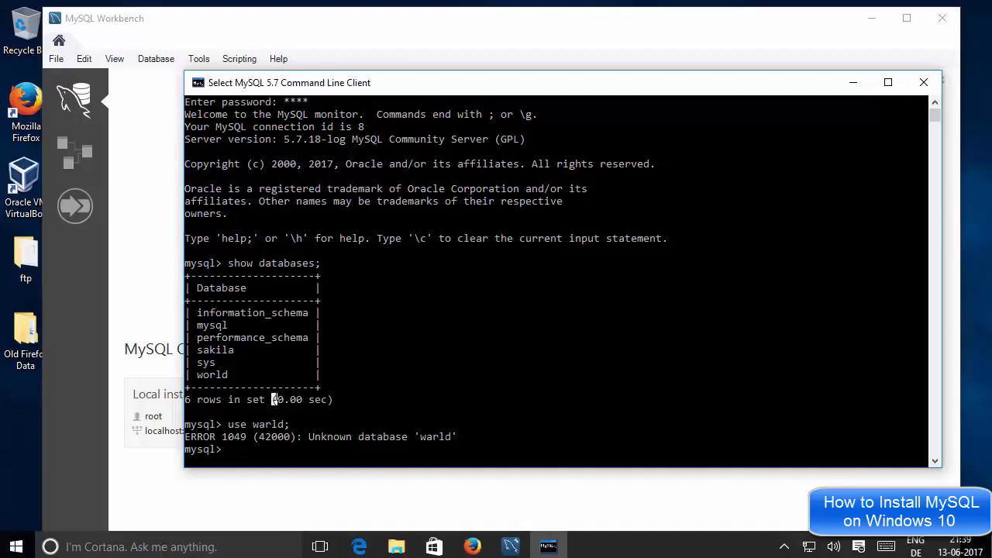
key(Escape)
key(Up)
key(Left)
key(Left)
key(Left)
key(Left)
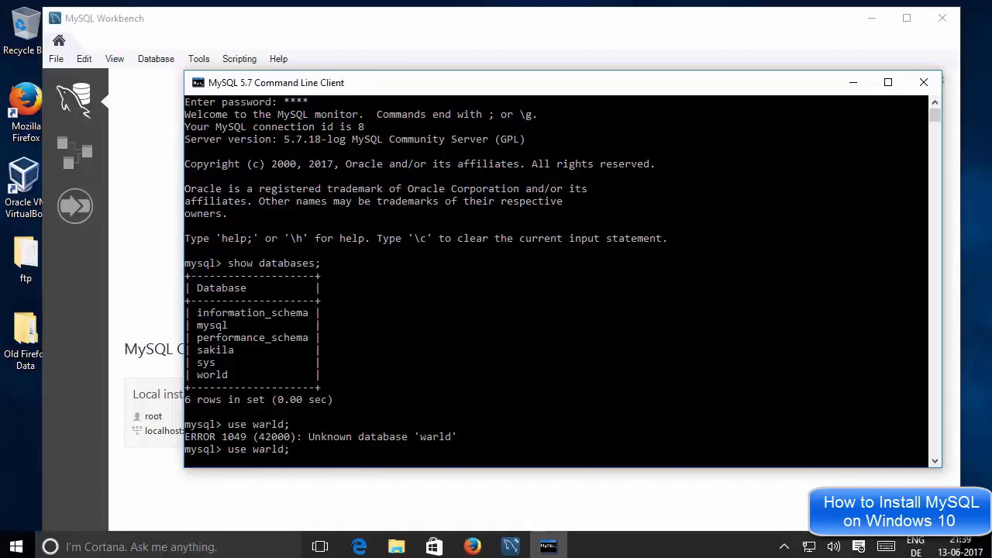
key(BackSpace)
text(o)
key(Return)
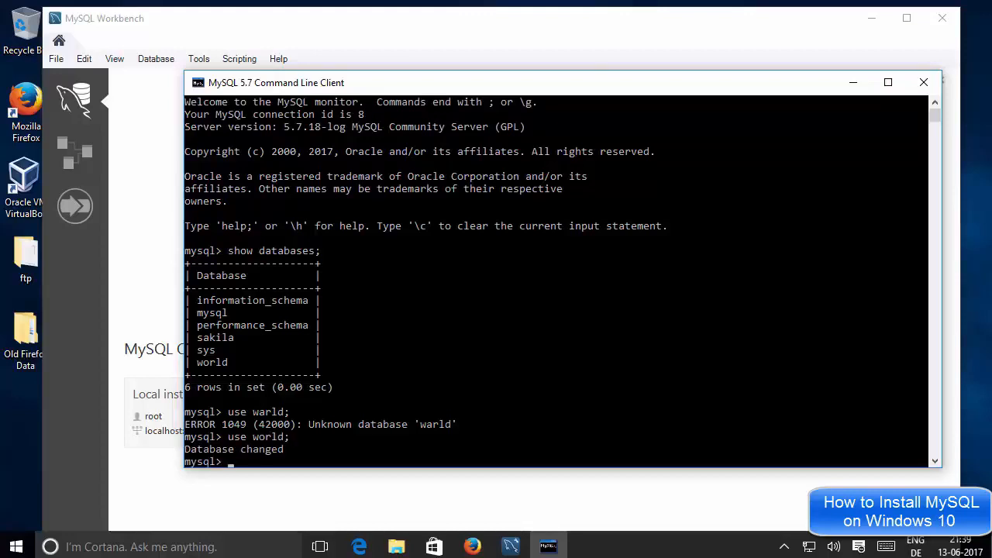
List the tables of the world database with the command "show tables;" and look over the table names.
click(305, 437)
click(299, 448)
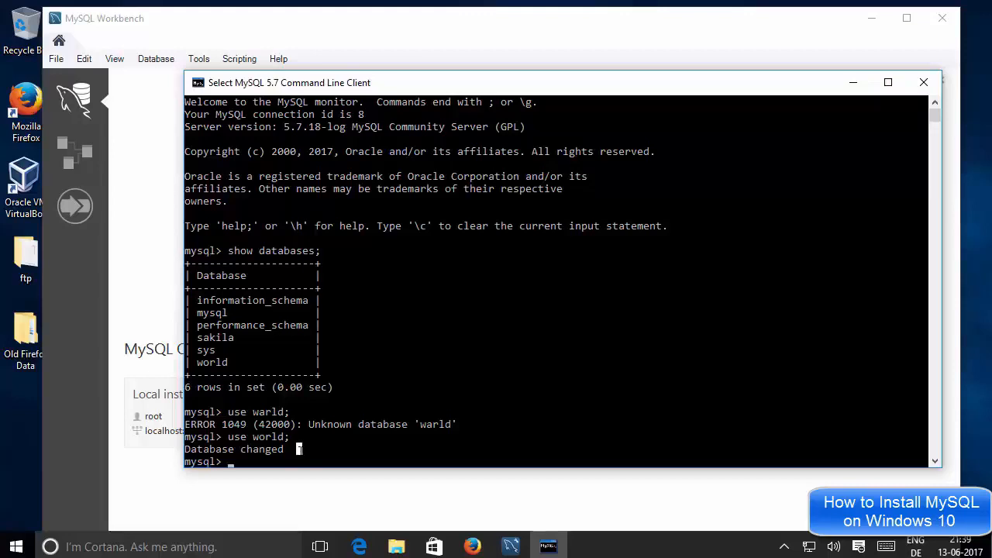
key(Escape)
text(show )
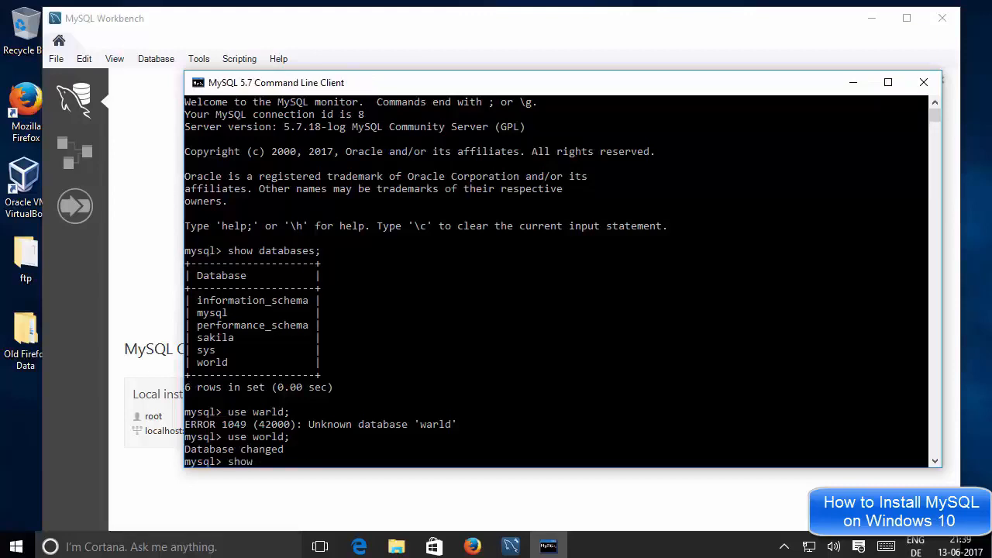
text(tabk)
key(BackSpace)
text(les;)
key(Return)
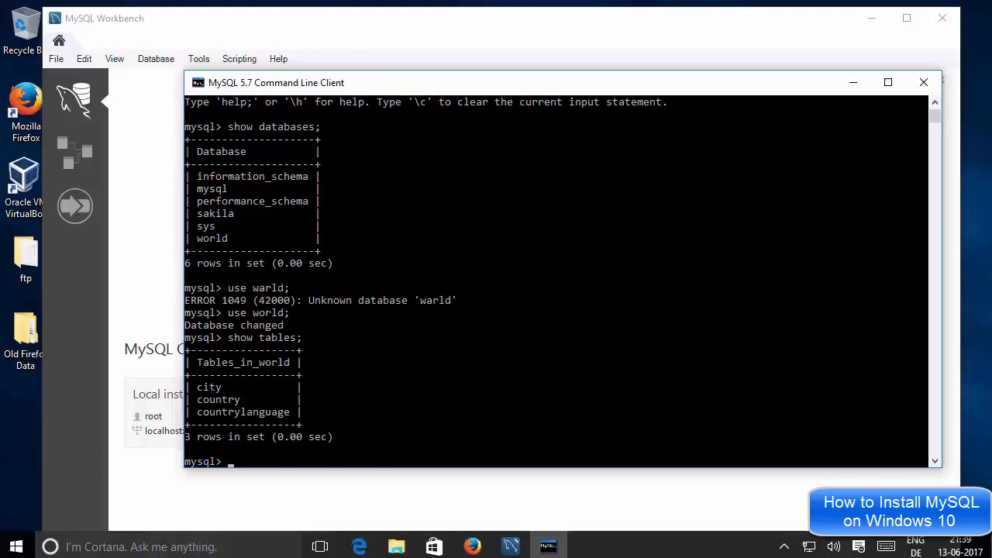
click(220, 386)
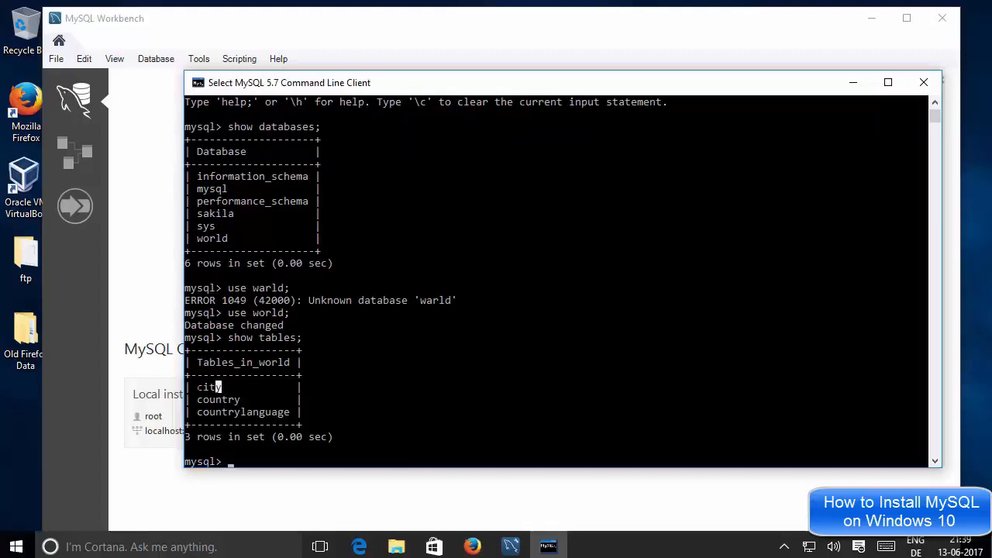
double_click(220, 386)
click(218, 399)
Switch to MySQL Workbench, start a database connection using the stored connection "Local instance MySQL Router", and check its hostname and username.
click(169, 170)
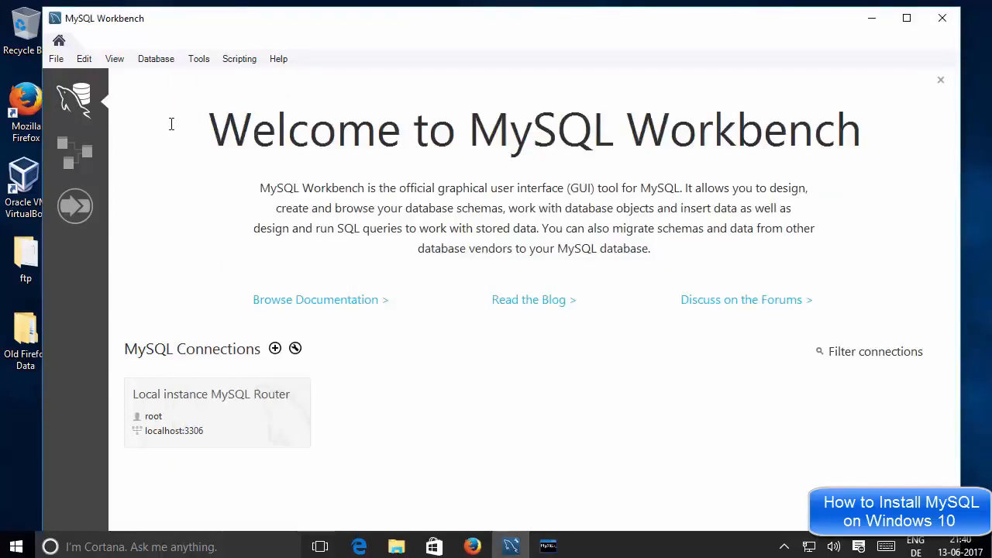
click(153, 62)
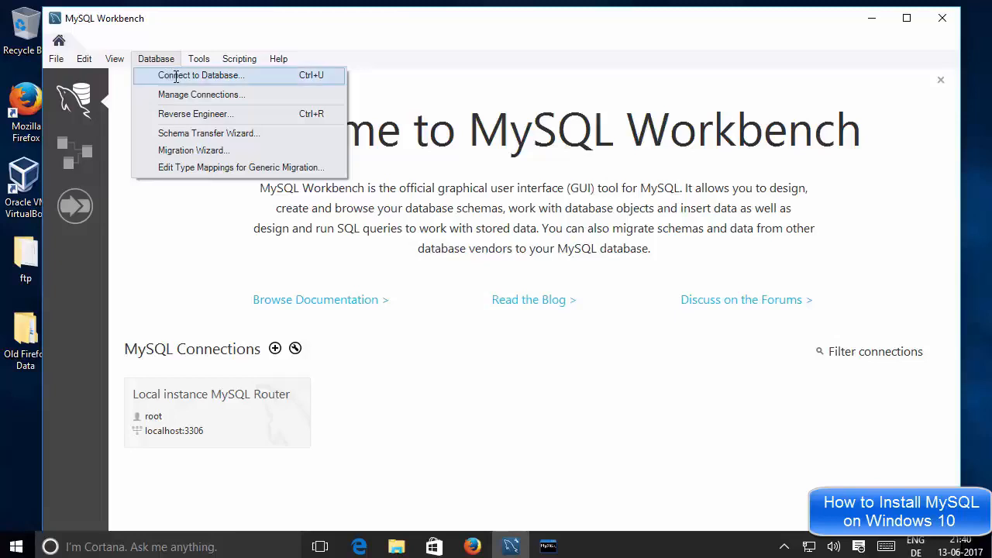
click(176, 76)
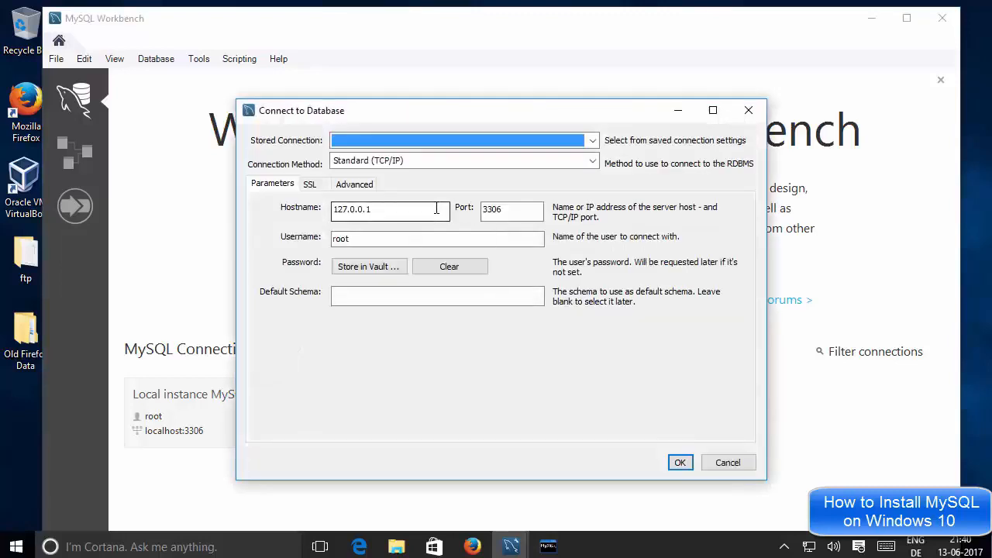
click(382, 137)
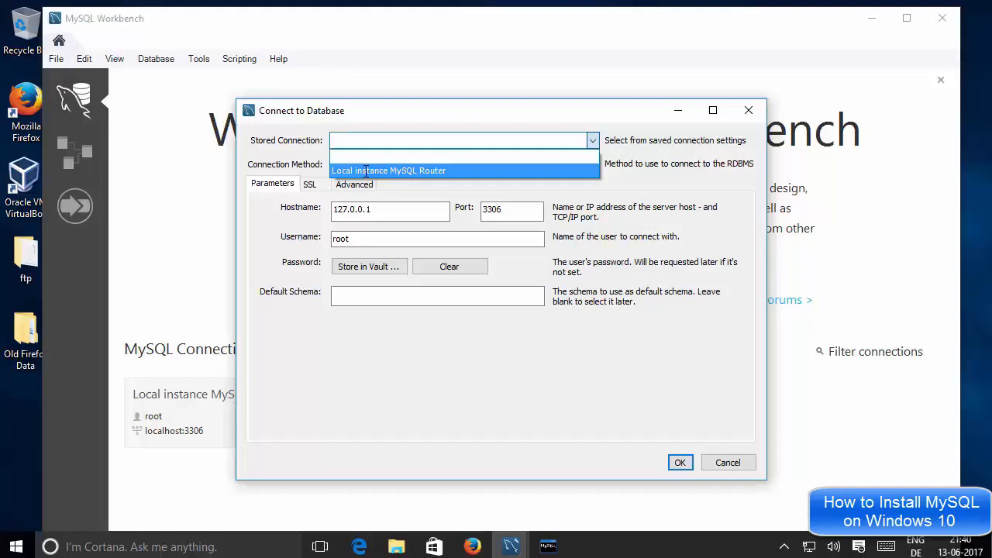
click(366, 171)
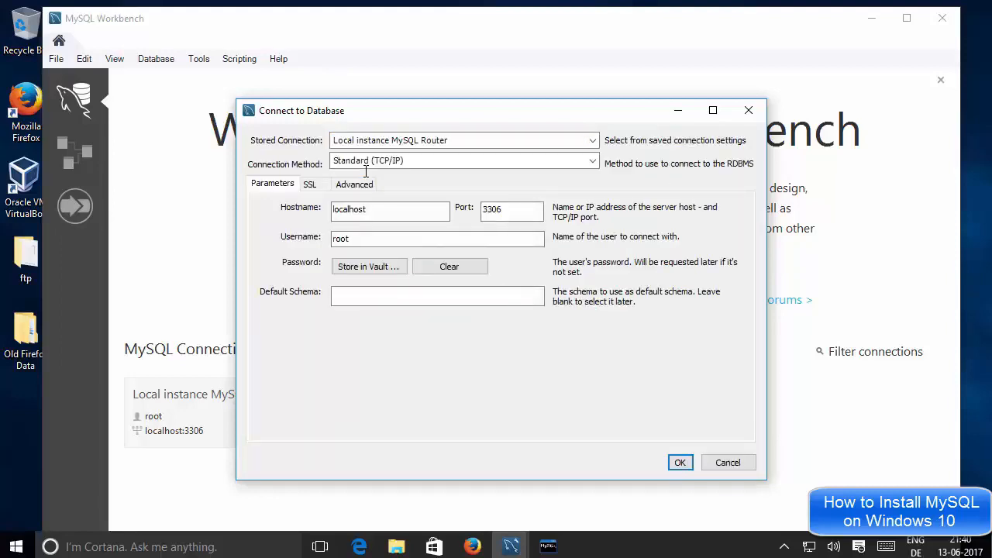
click(380, 210)
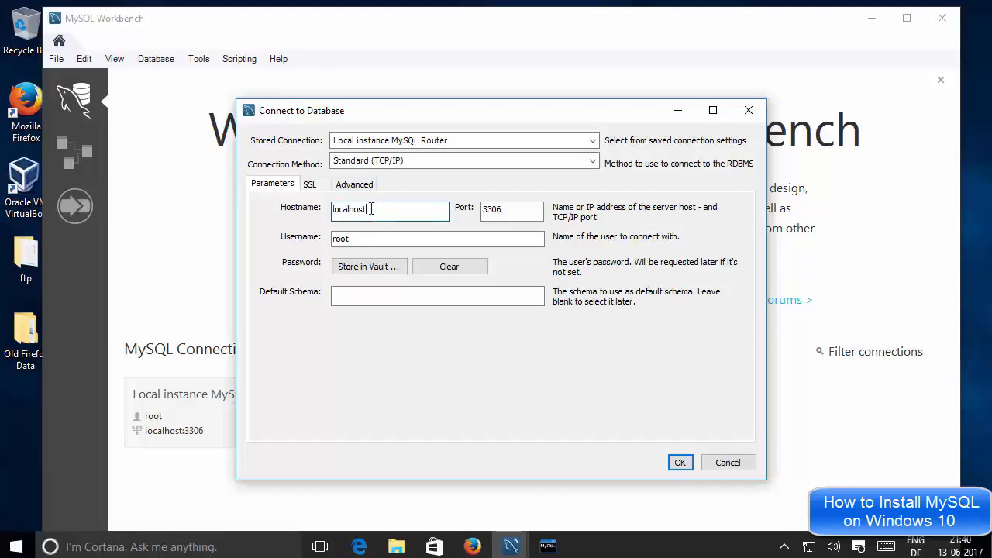
drag(372, 209, 331, 235)
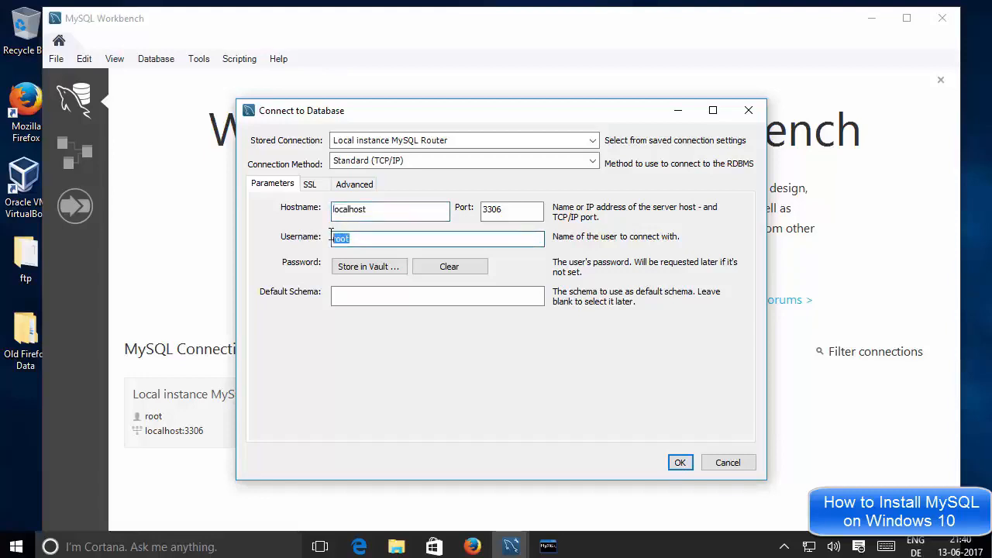
Store the root user's password in the vault and connect to the local MySQL server.
click(355, 268)
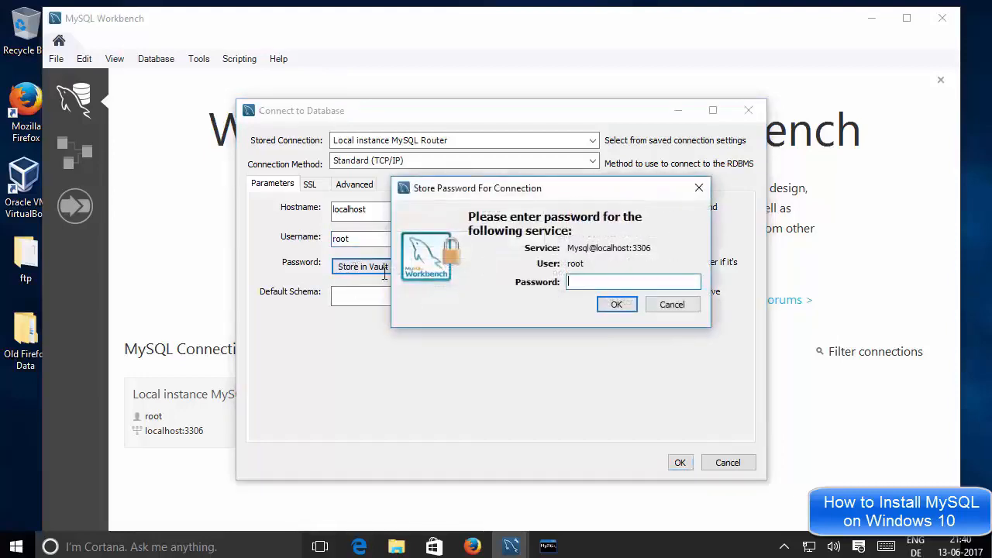
text(****)
click(614, 305)
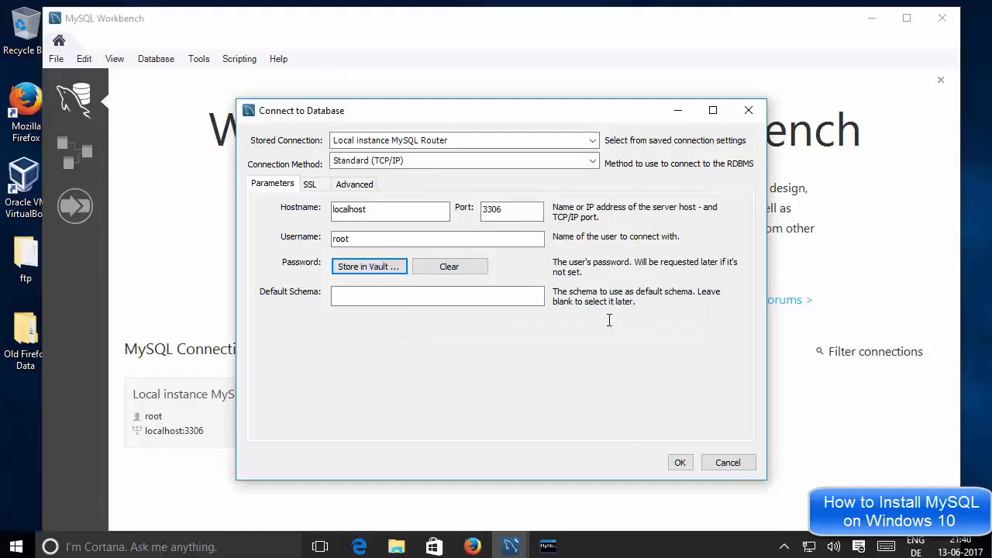
click(679, 463)
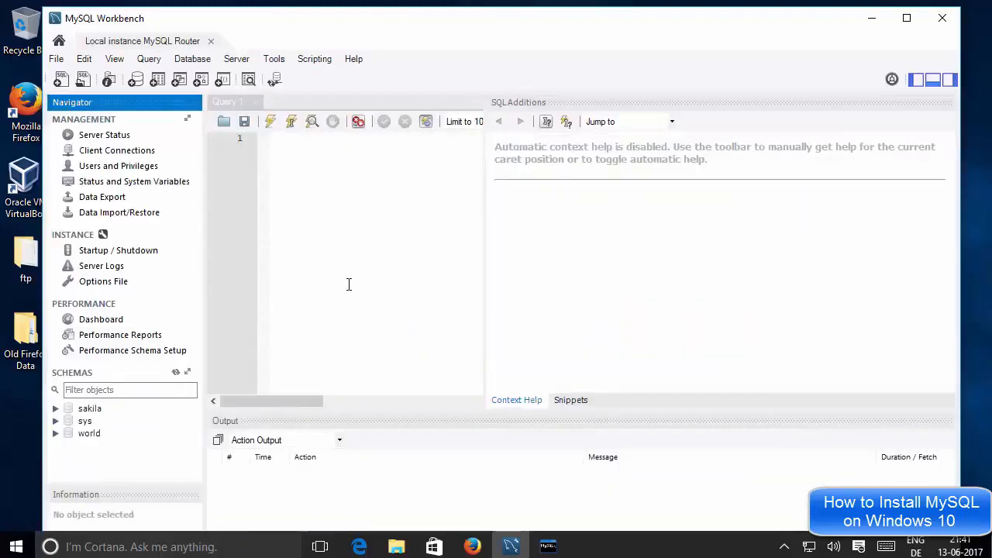
Widen the Query 1 editor by narrowing the SQL Additions area beside it.
click(410, 239)
drag(484, 256, 781, 269)
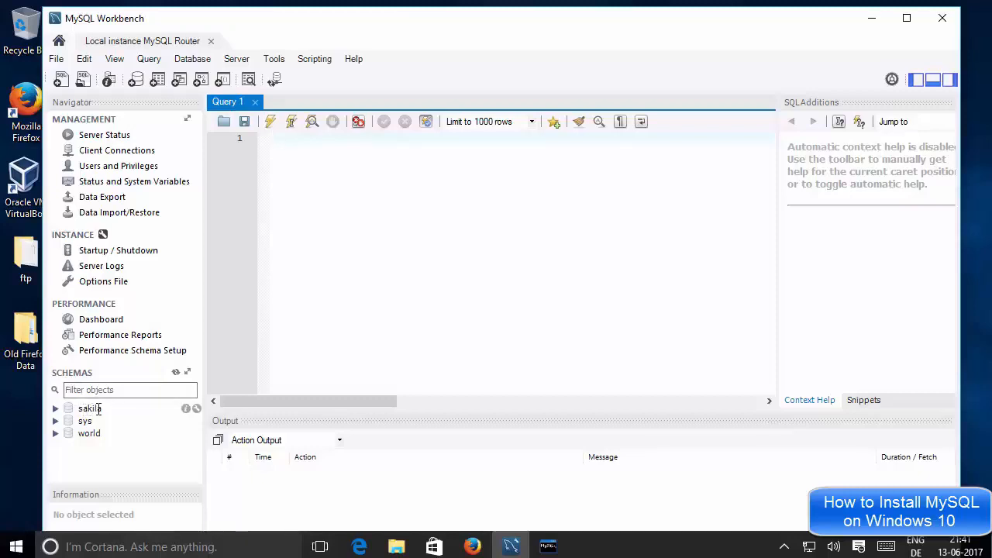
Make world the default schema and expand its Tables to show all of the schema's tables.
double_click(88, 432)
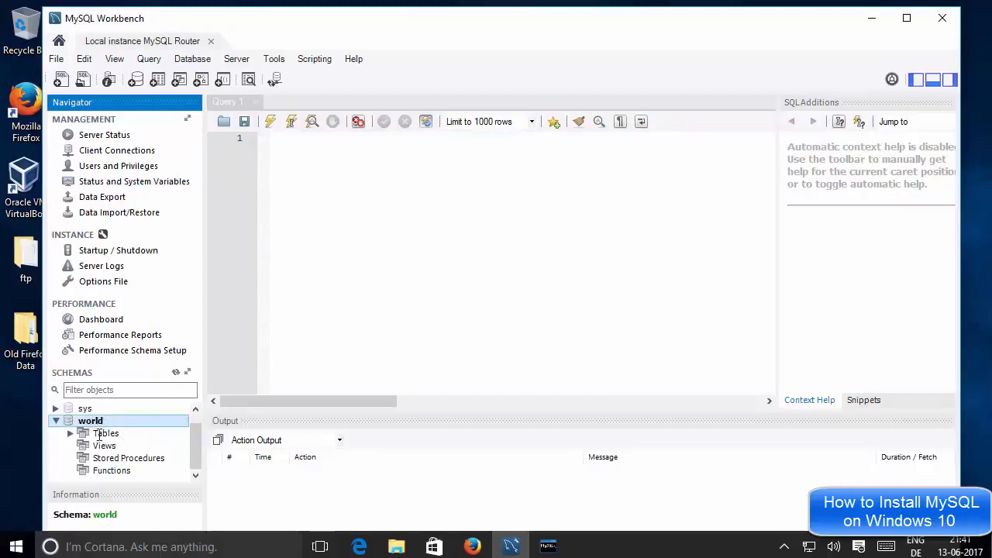
click(94, 423)
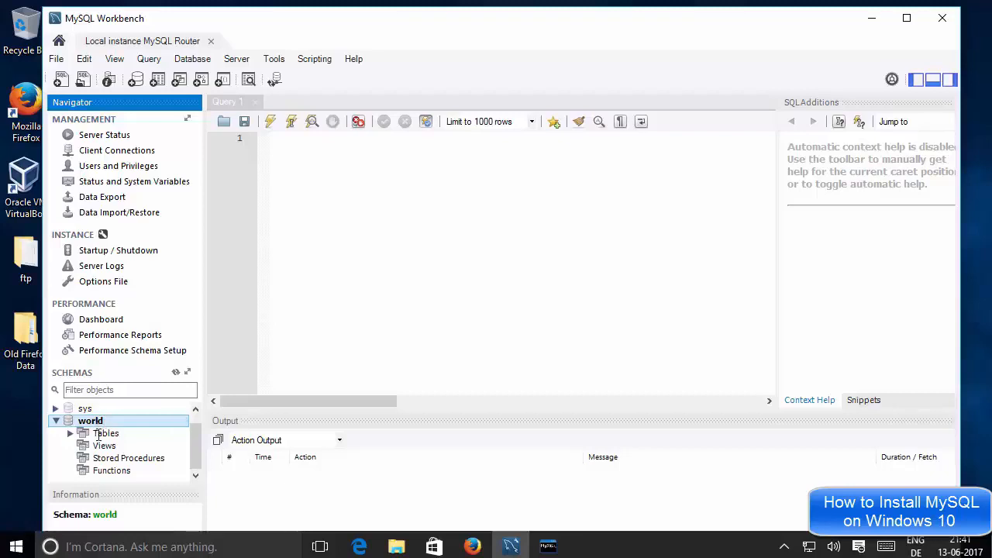
click(98, 436)
double_click(98, 437)
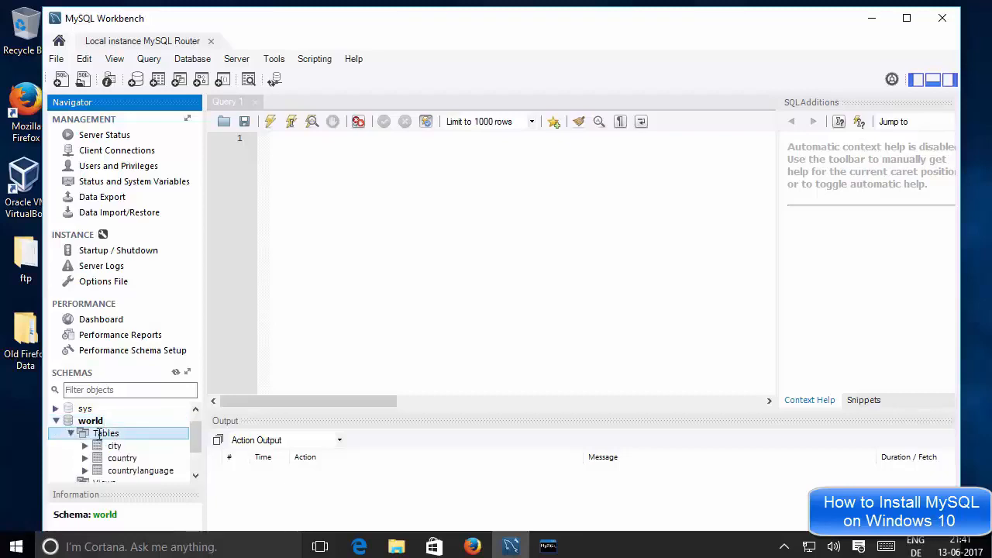
drag(193, 432, 200, 455)
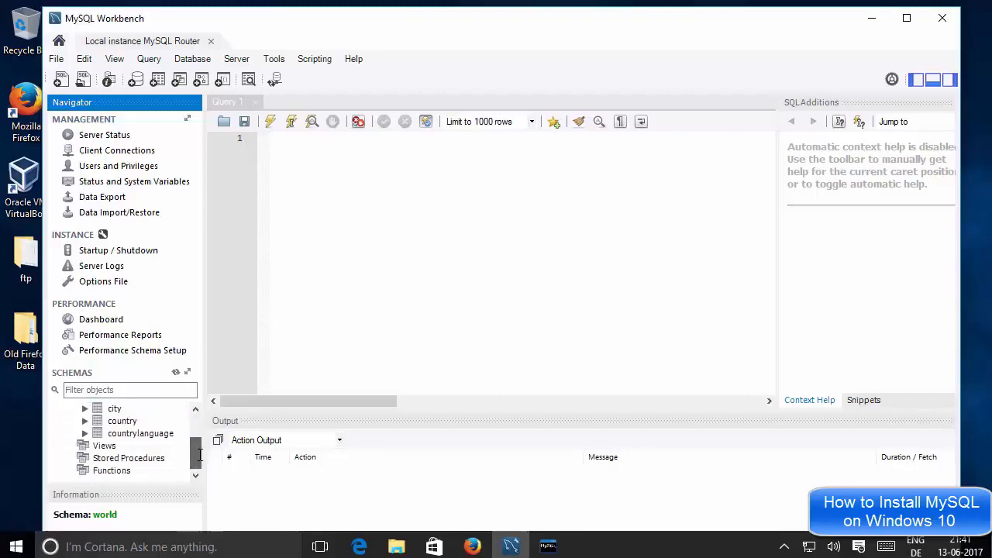
Look through the city and country tables, and expand countrylanguage while inserting its name into the query editor.
click(114, 409)
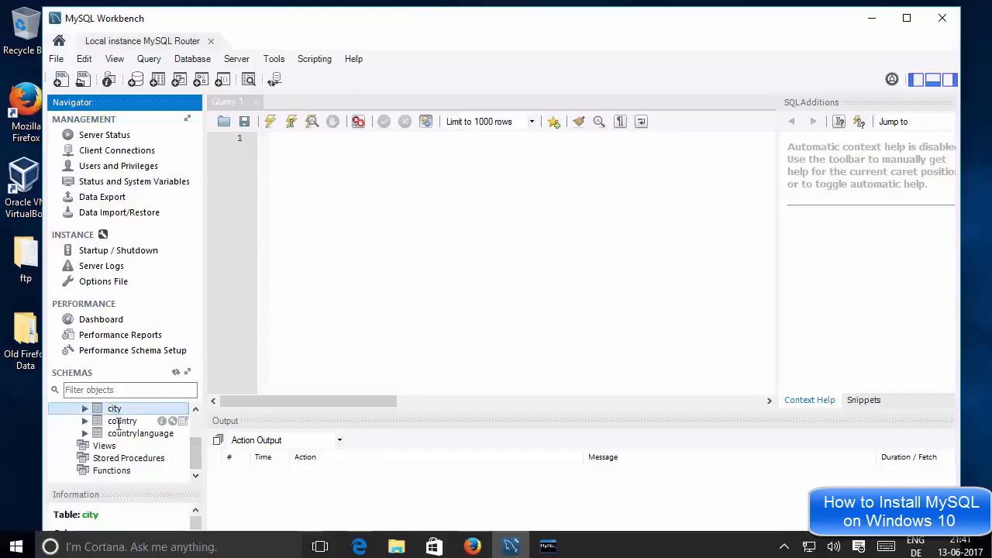
click(118, 422)
double_click(128, 433)
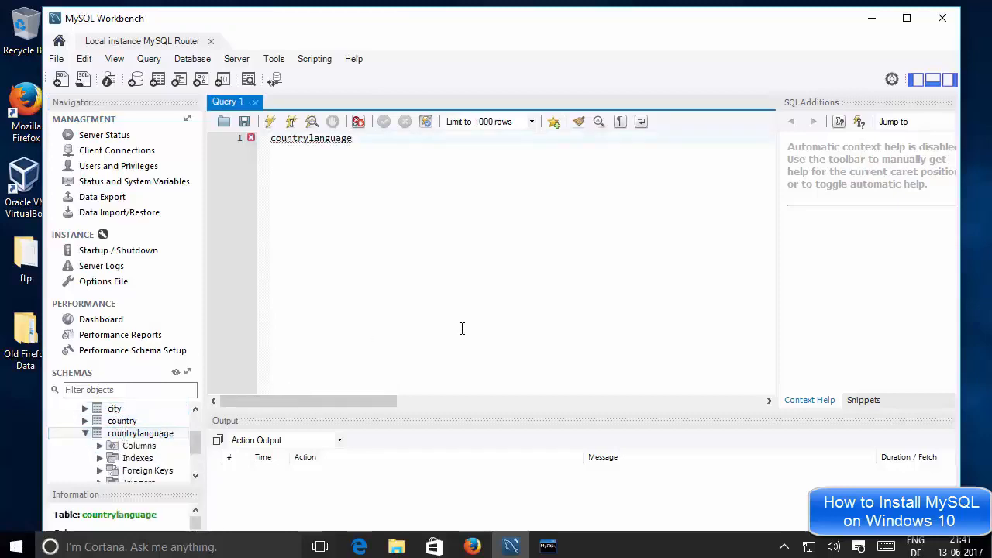